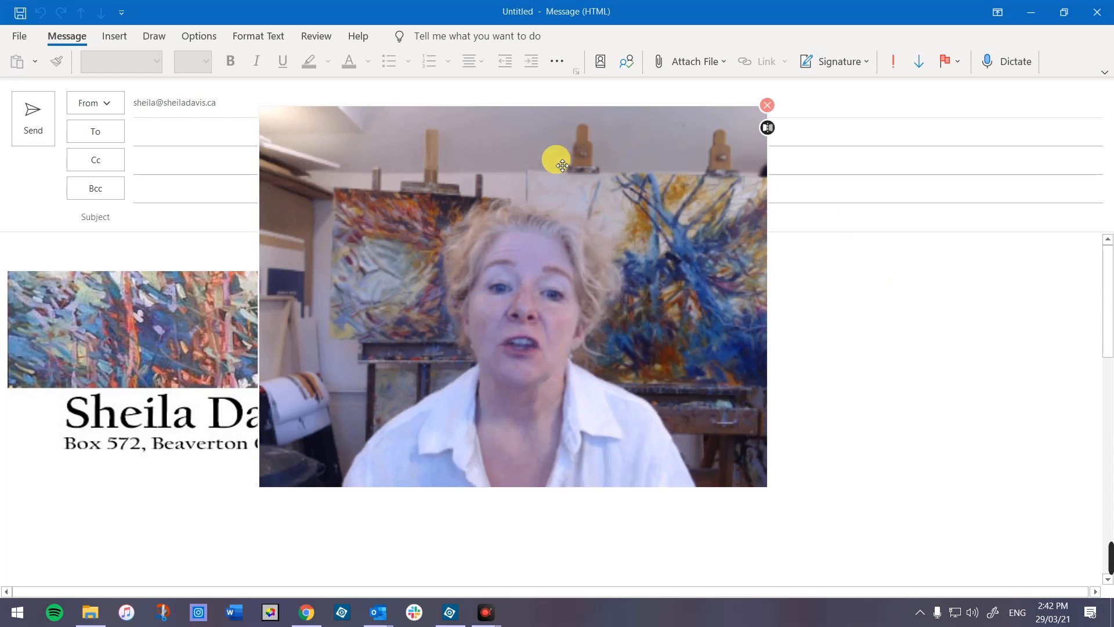
- Switch to Photoshop Elements and open the Open dialog, then close it without choosing a file
drag(552, 159, 876, 225)
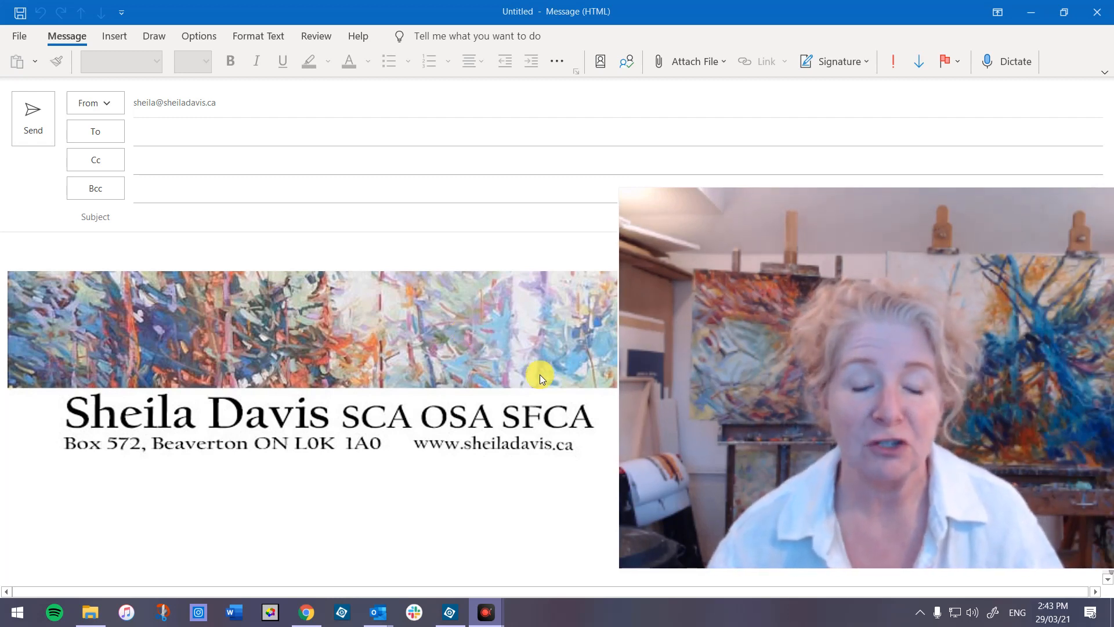
drag(712, 273, 614, 154)
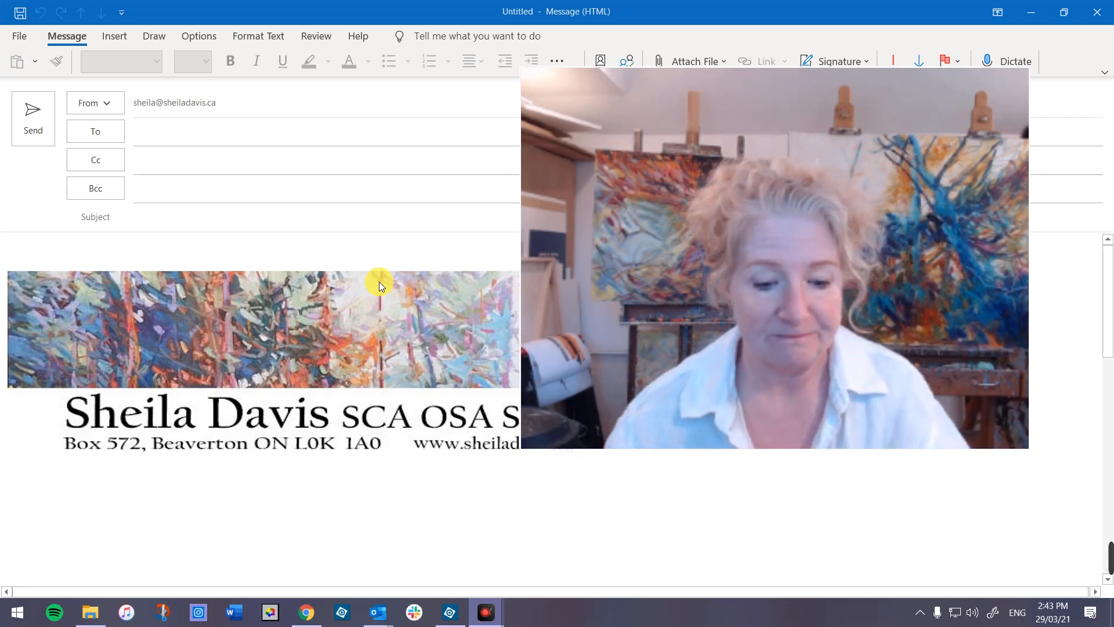
click(446, 610)
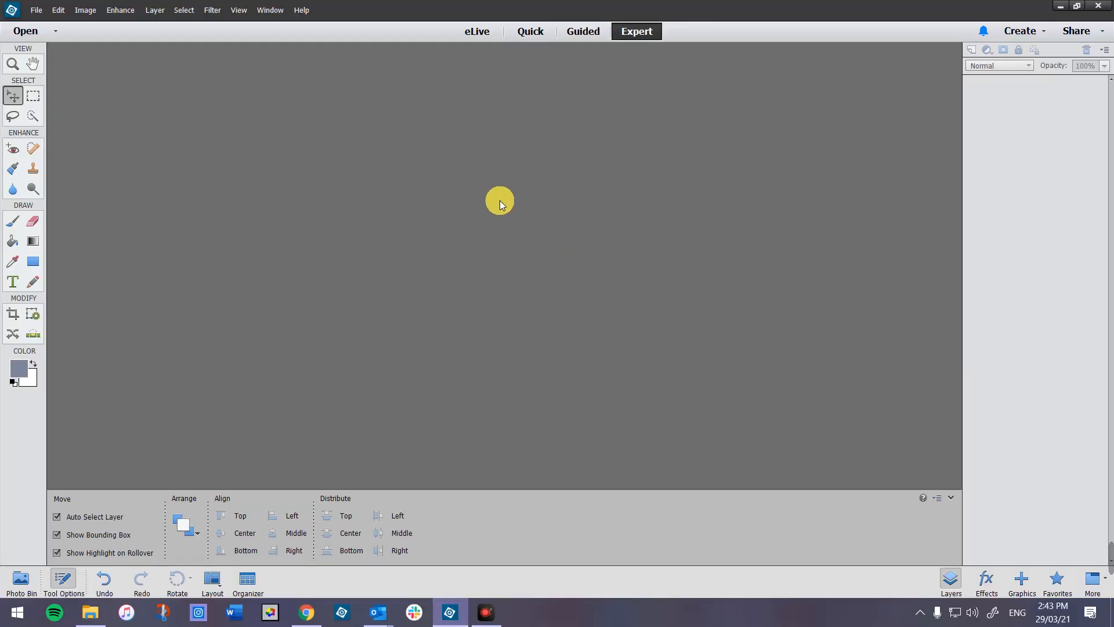
click(37, 10)
click(49, 34)
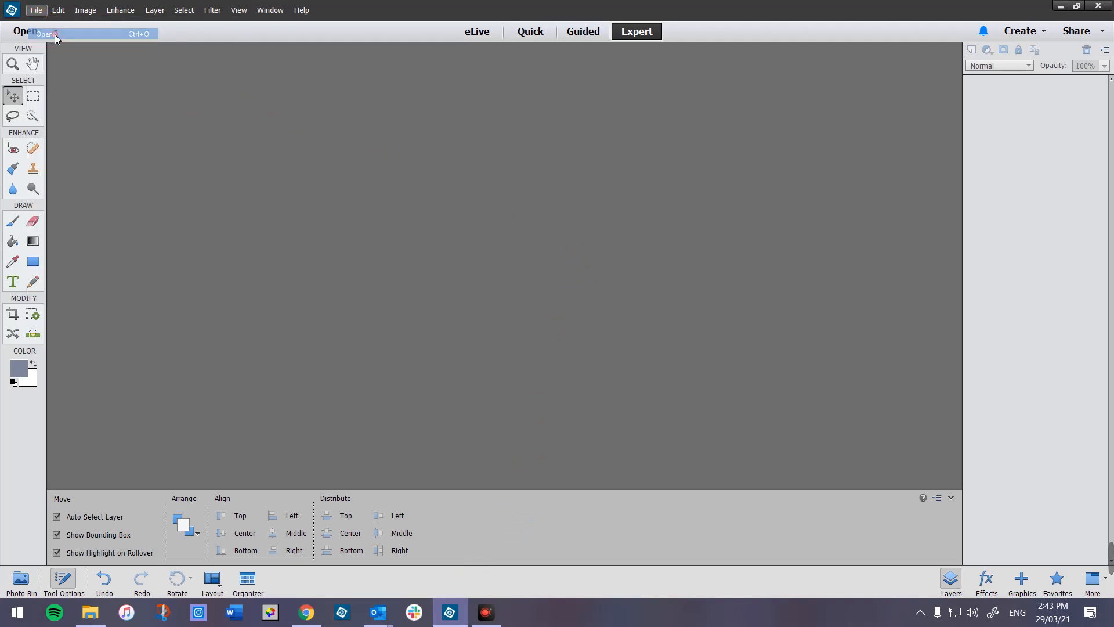
click(540, 11)
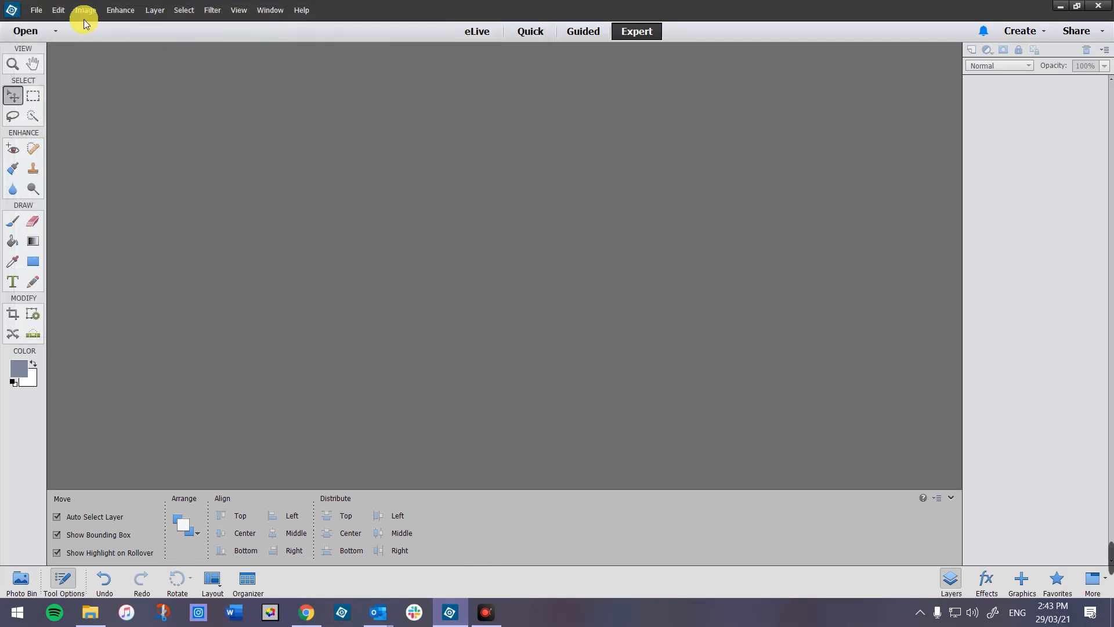
- Create a new blank white document 800 pixels wide by 100 pixels high
click(36, 11)
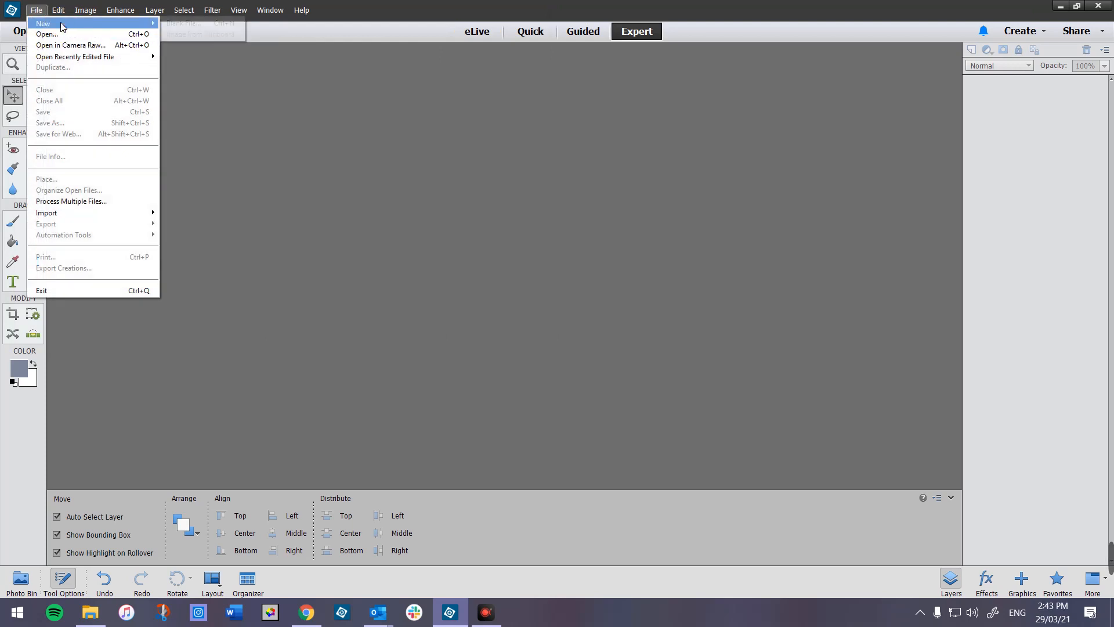
mouse_move(93, 56)
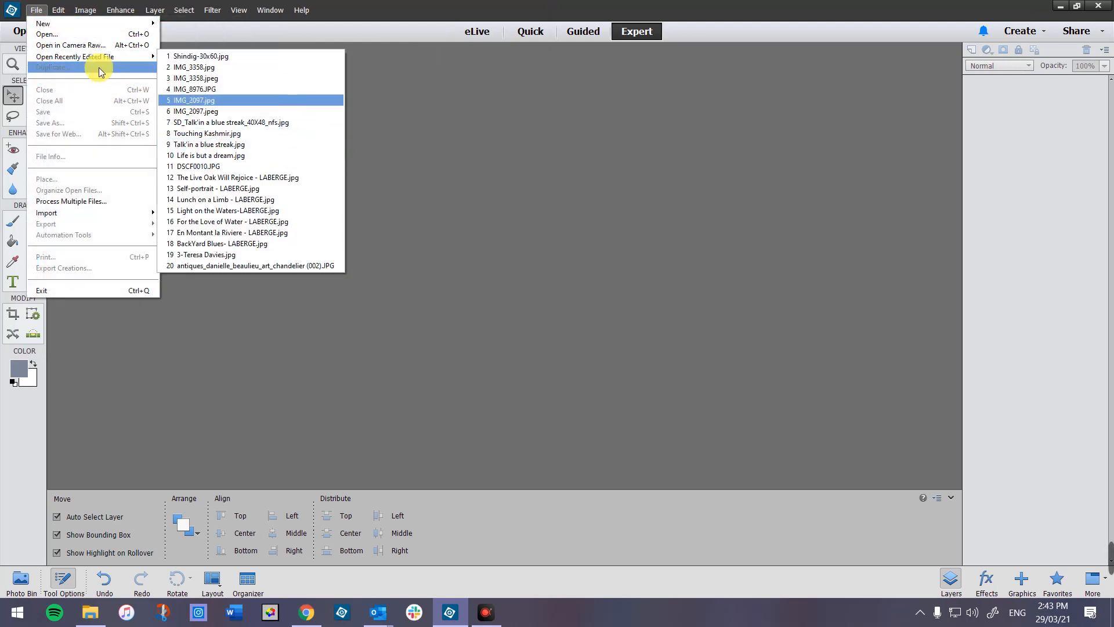
mouse_move(92, 25)
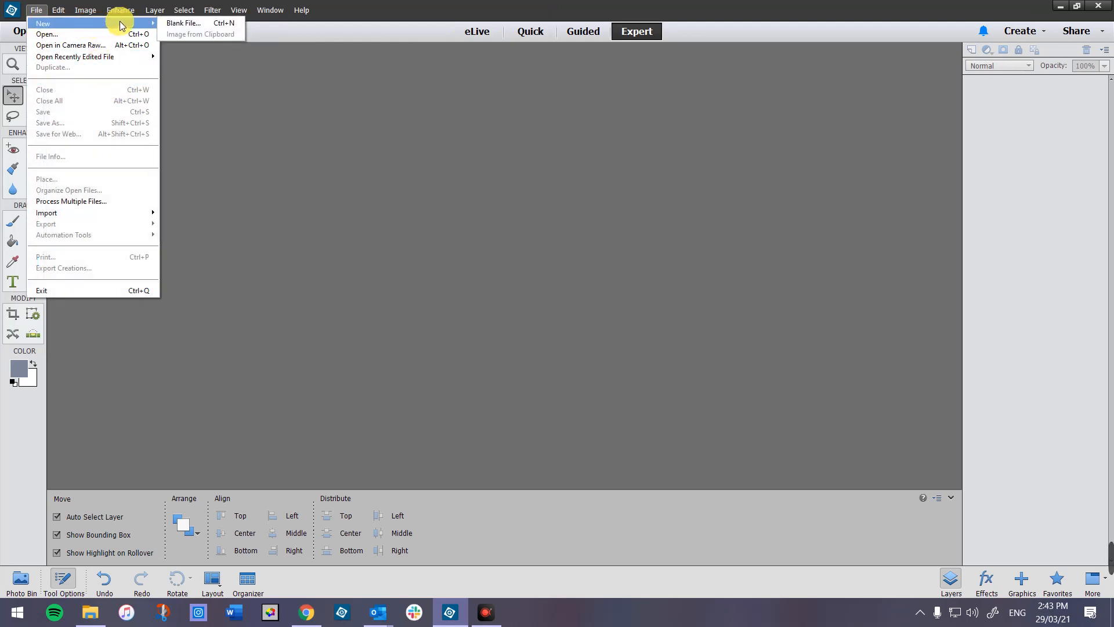
click(176, 21)
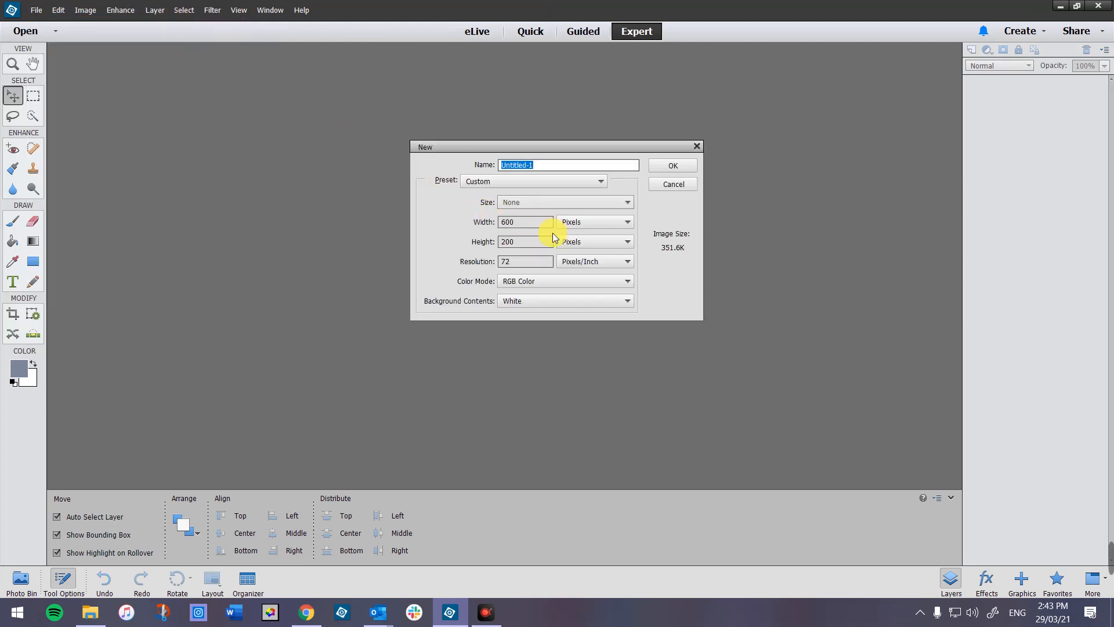
click(521, 224)
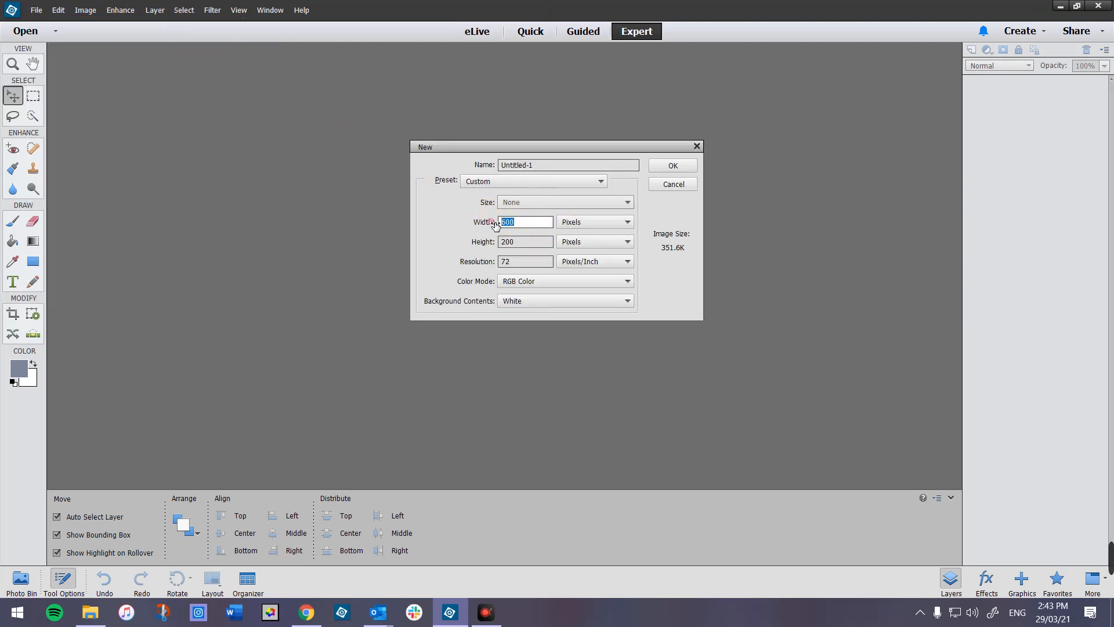
text(800)
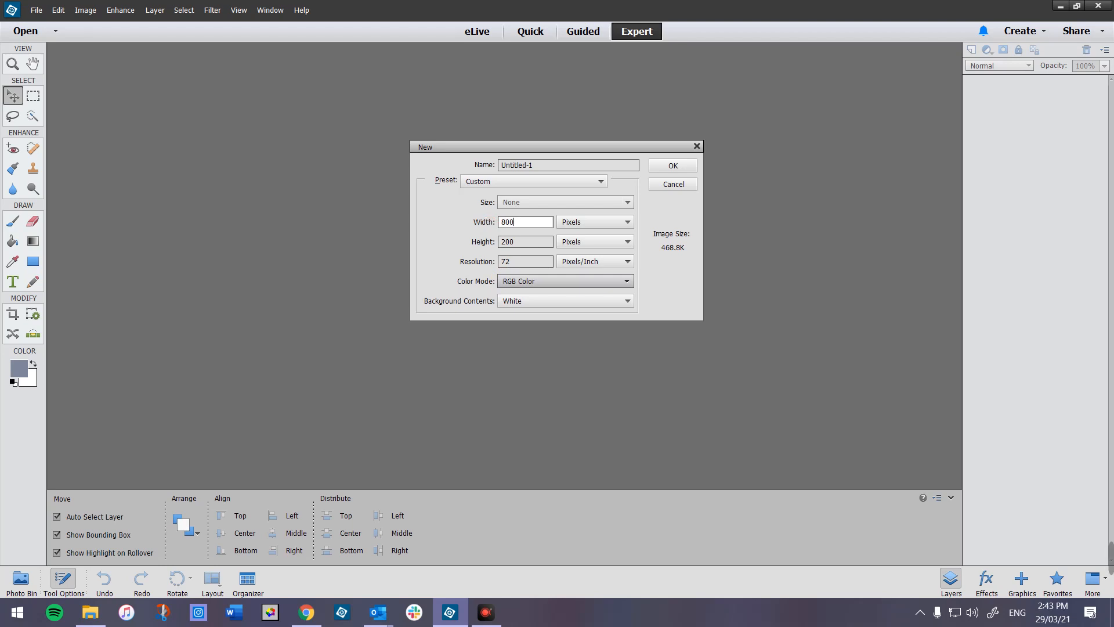
click(502, 243)
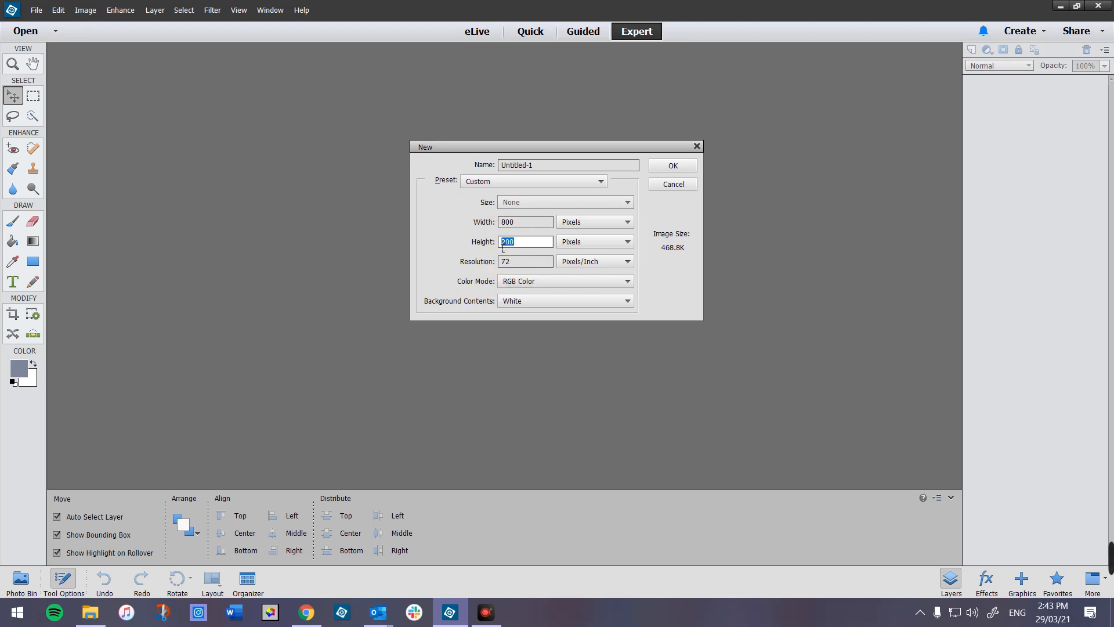
double_click(503, 246)
text(100)
click(668, 166)
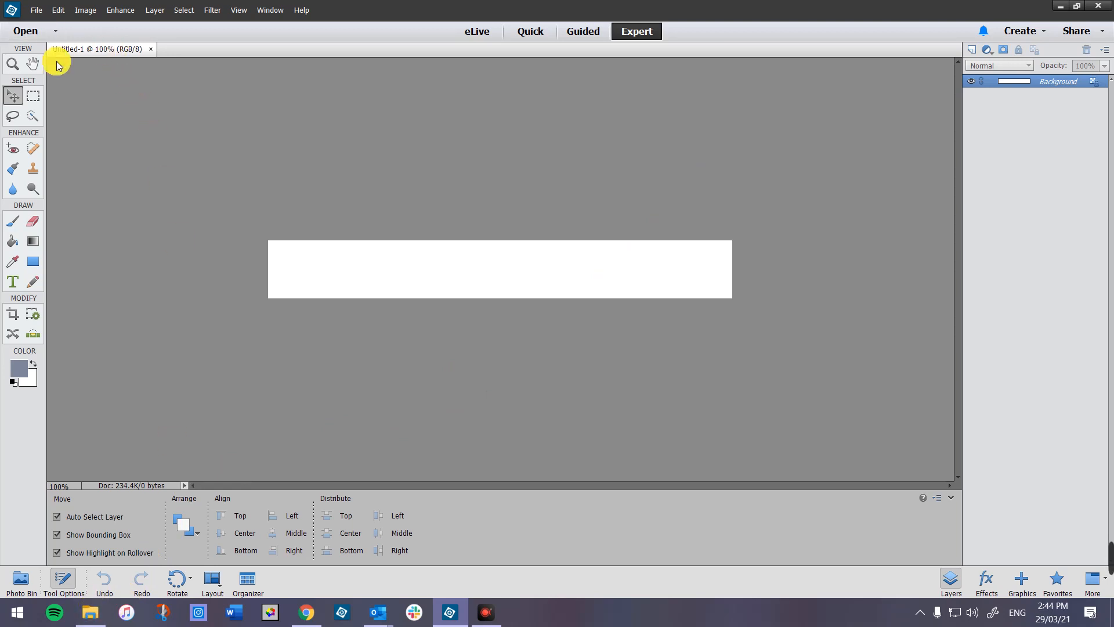
- Browse the Slides paintings folder in the Open dialog, then view that folder in File Explorer instead
click(37, 11)
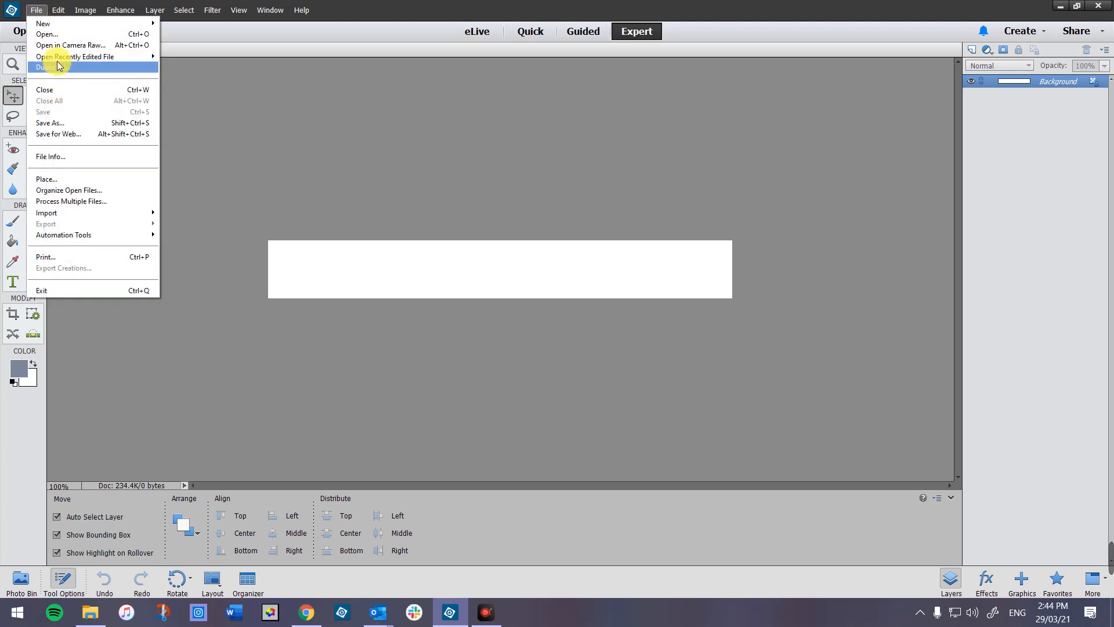
click(65, 34)
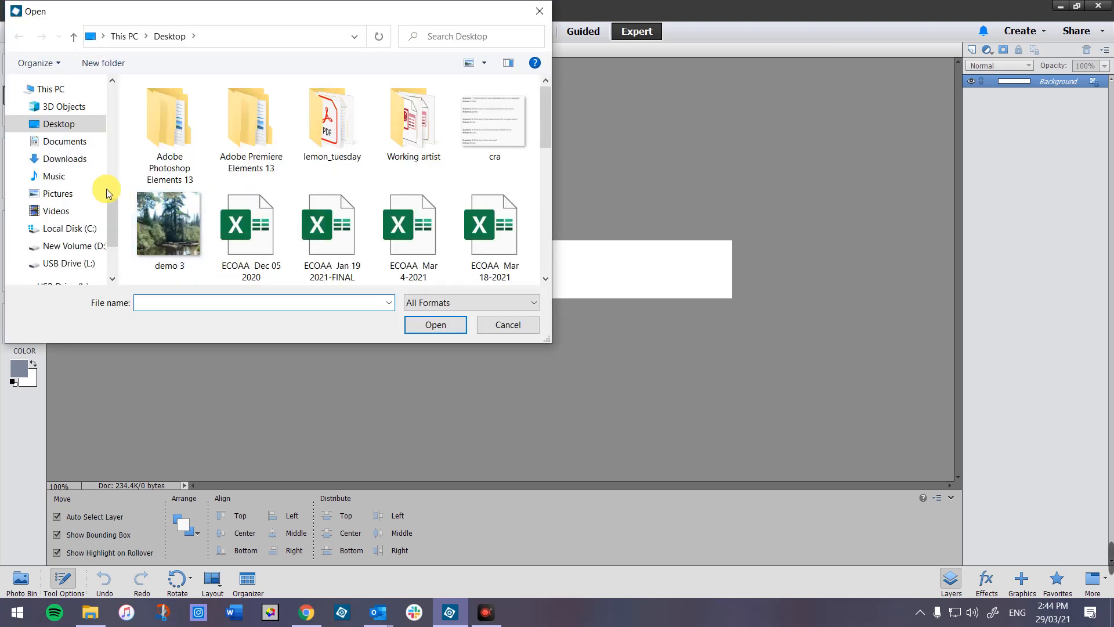
drag(110, 209, 111, 90)
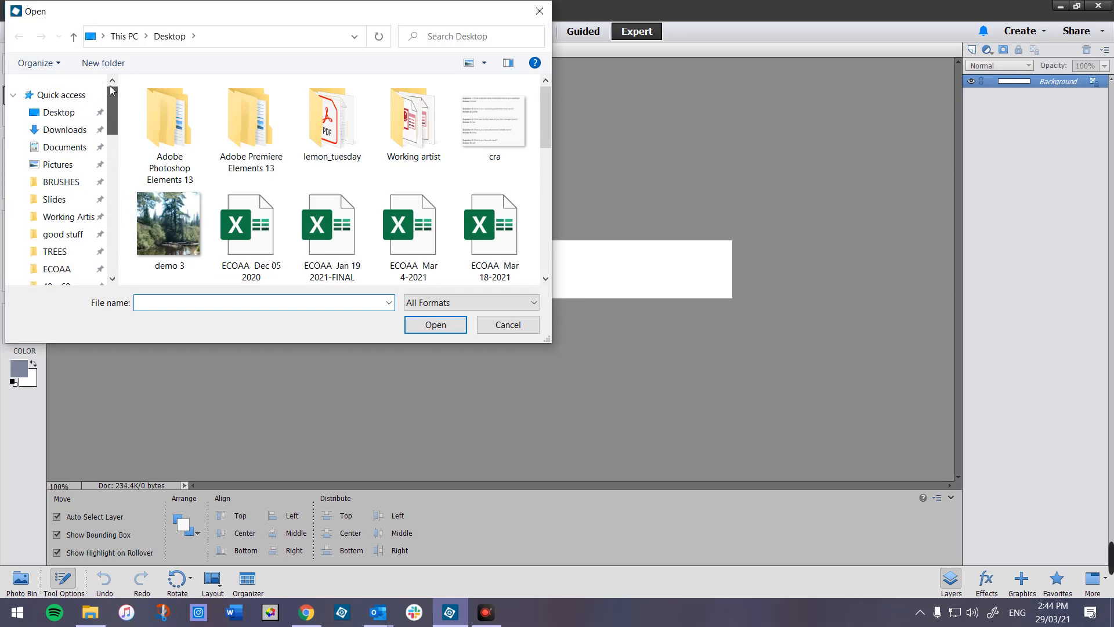
click(80, 201)
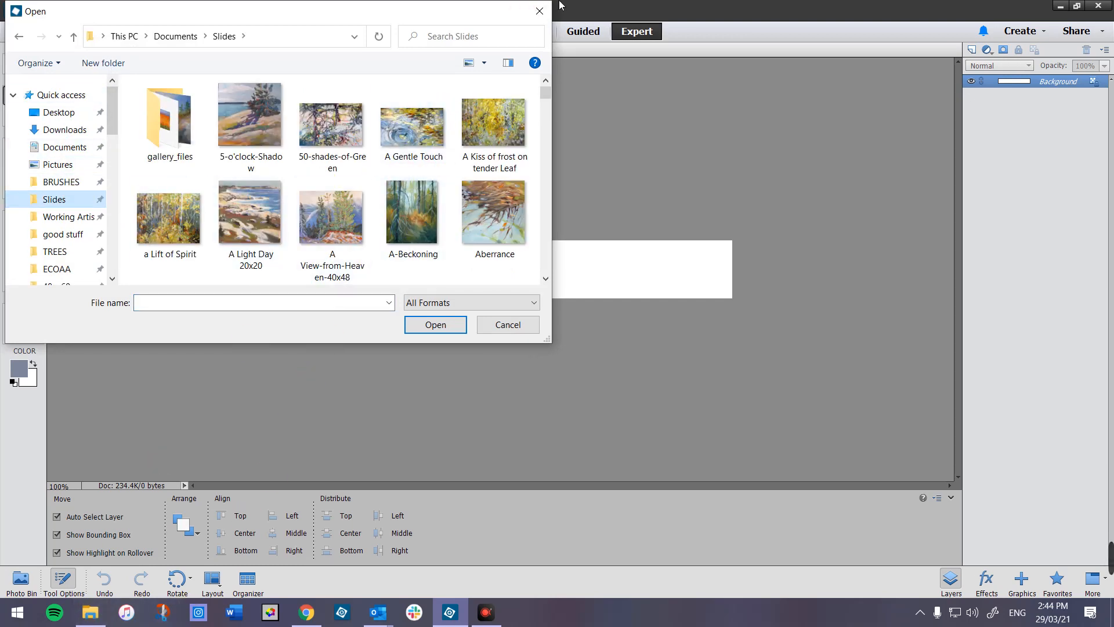
click(540, 11)
click(90, 612)
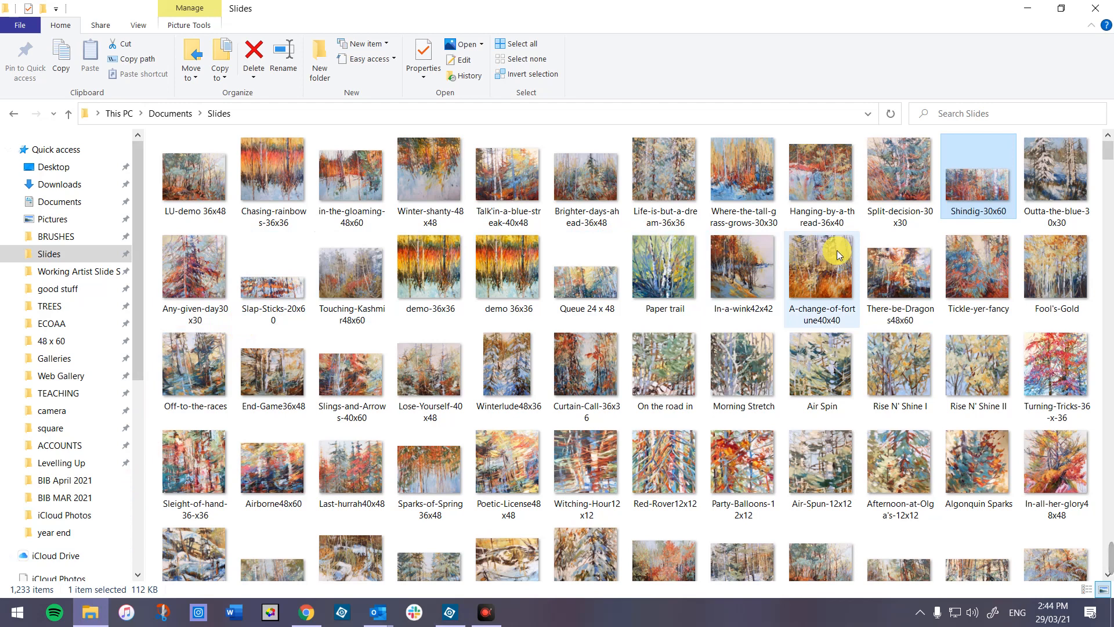
- Open Tickle-yer-fancy in the Photoshop Elements 13 Editor from File Explorer
mouse_move(976, 259)
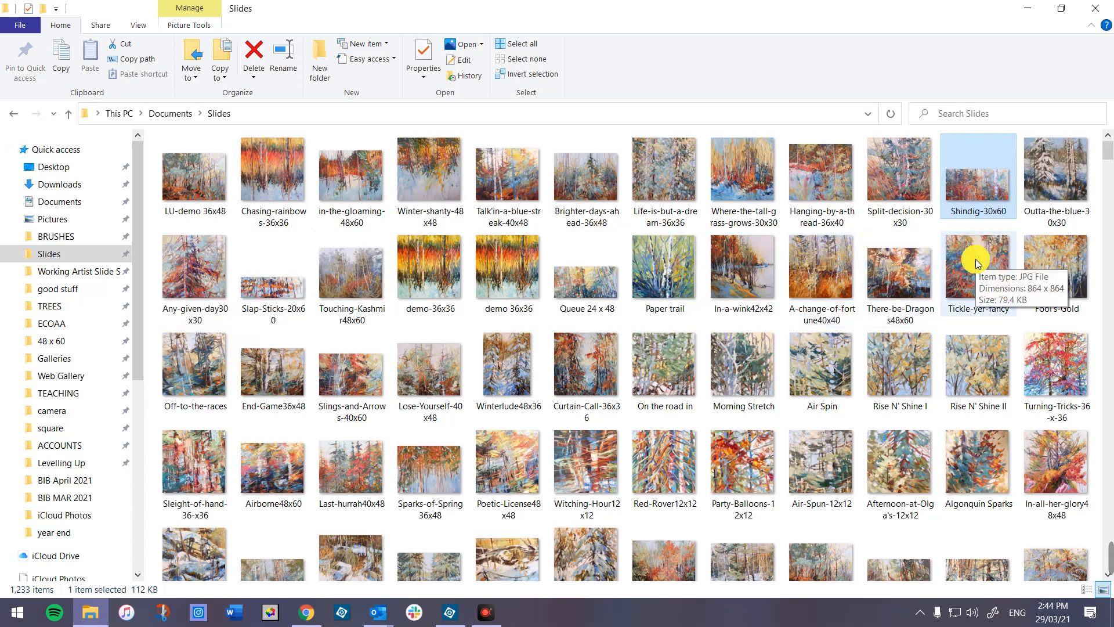
click(976, 258)
right_click(976, 259)
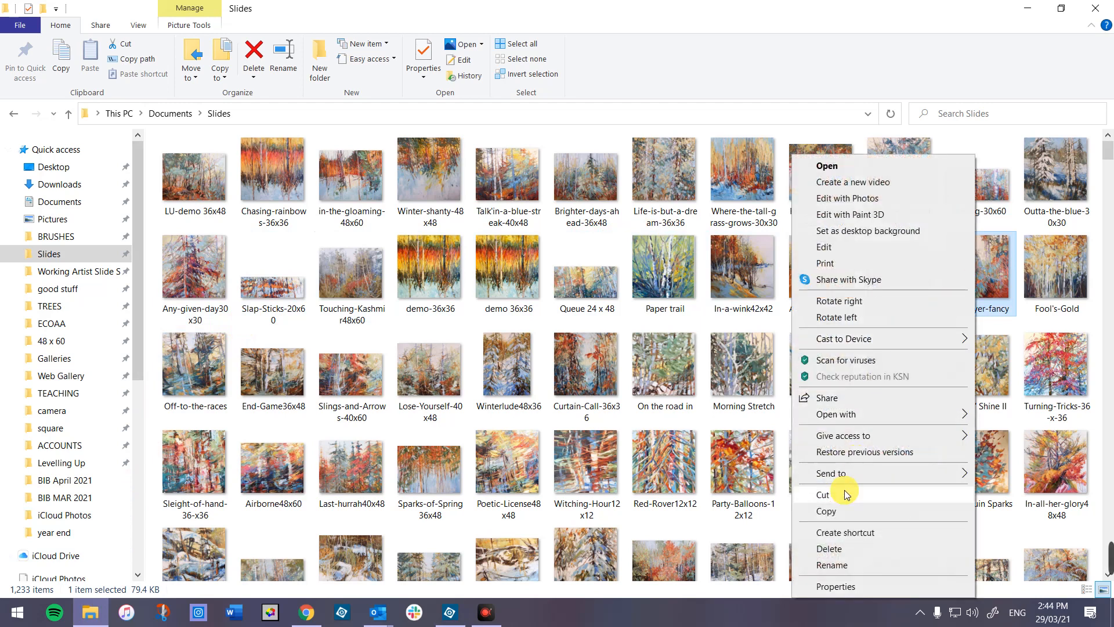
mouse_move(869, 419)
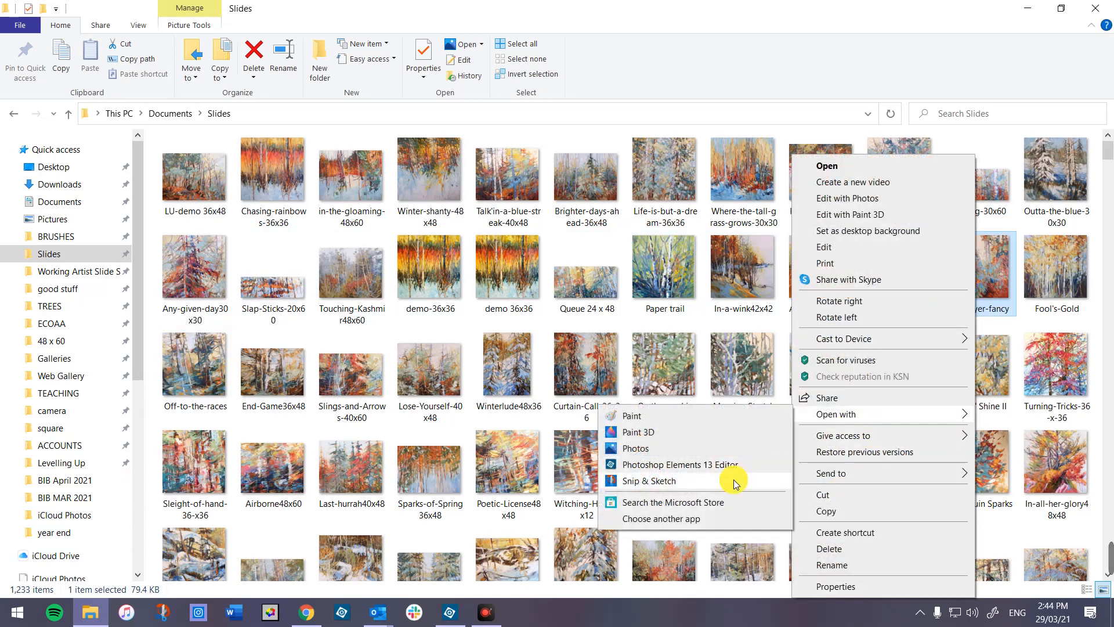
click(668, 464)
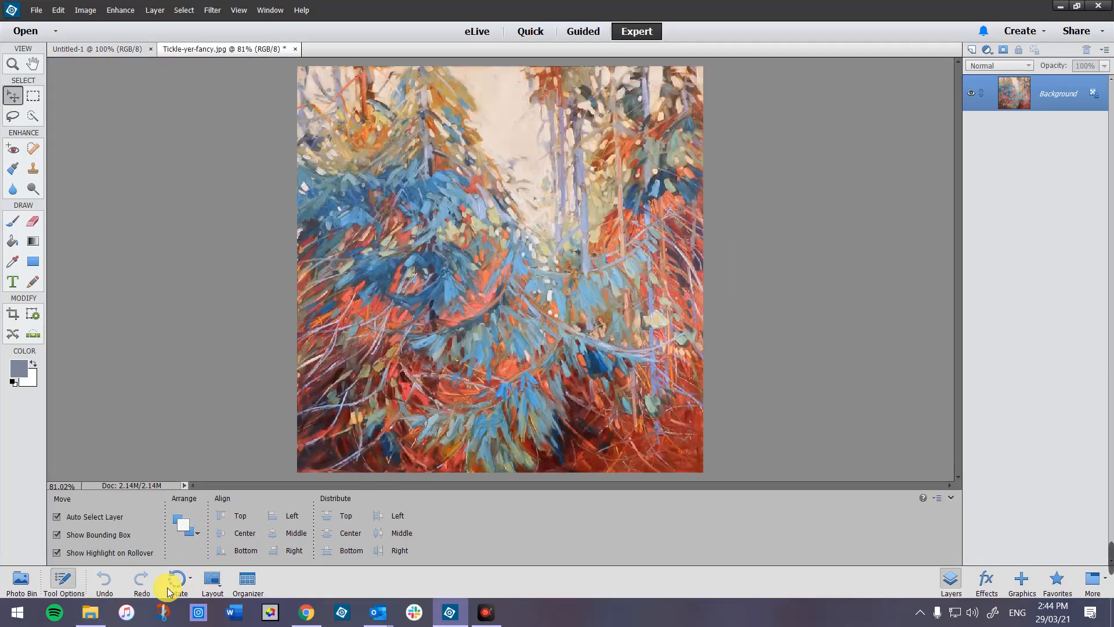
- Open Sleight-of-hand-36-x36 in the Photoshop Elements 13 Editor from the Slides folder
click(90, 613)
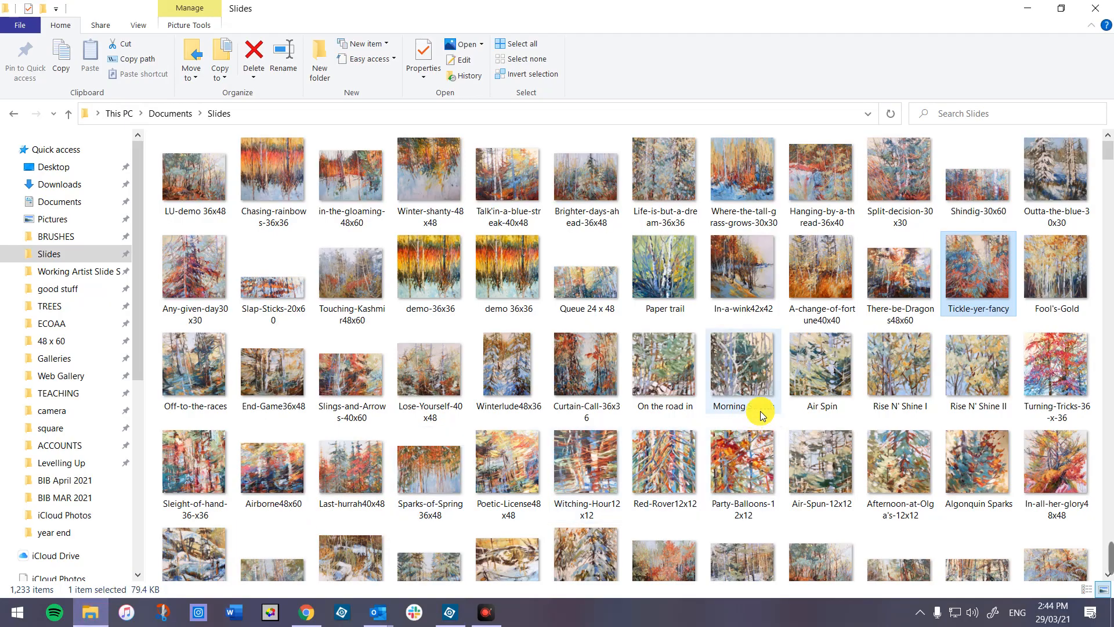
right_click(194, 467)
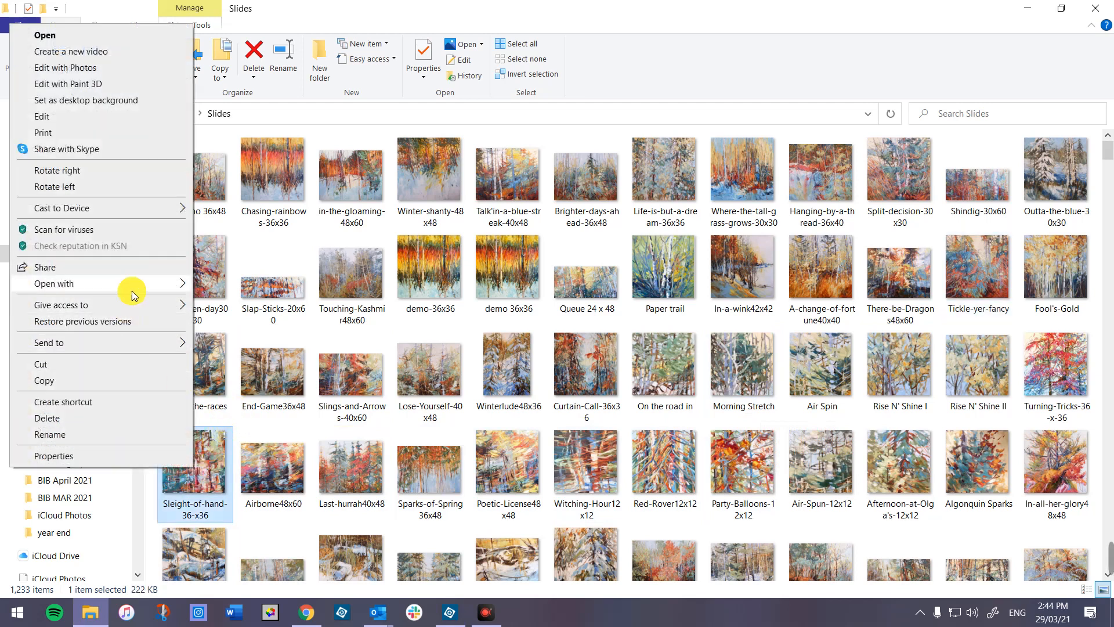
mouse_move(133, 288)
click(221, 332)
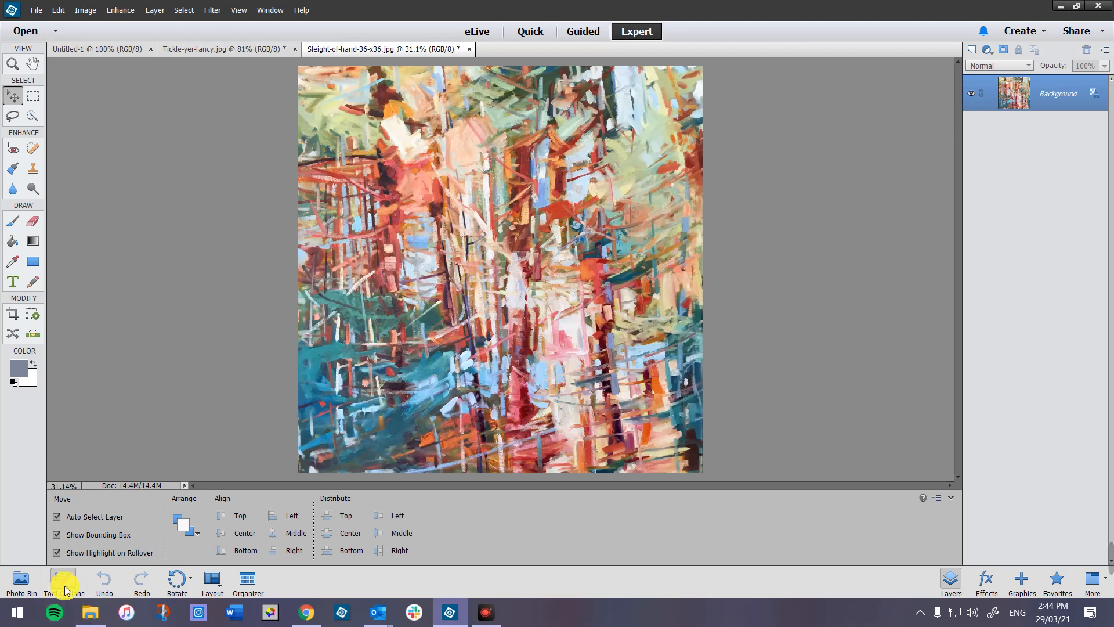
- Drop the Tickle-yer-fancy painting from the Photo Bin onto Untitled-1 at its left edge
click(22, 579)
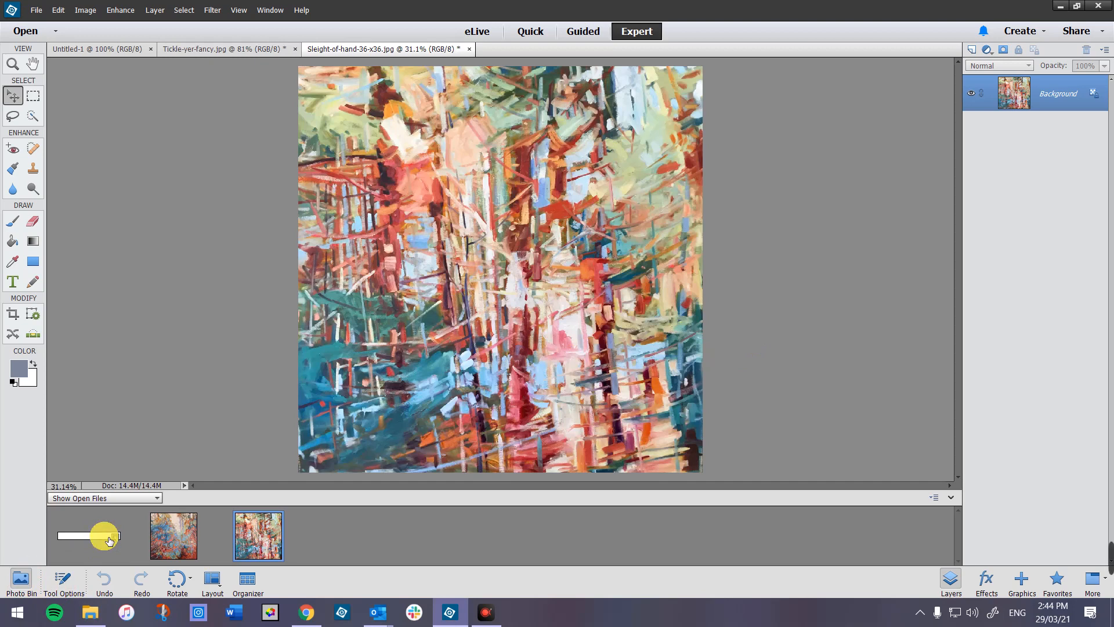
click(109, 541)
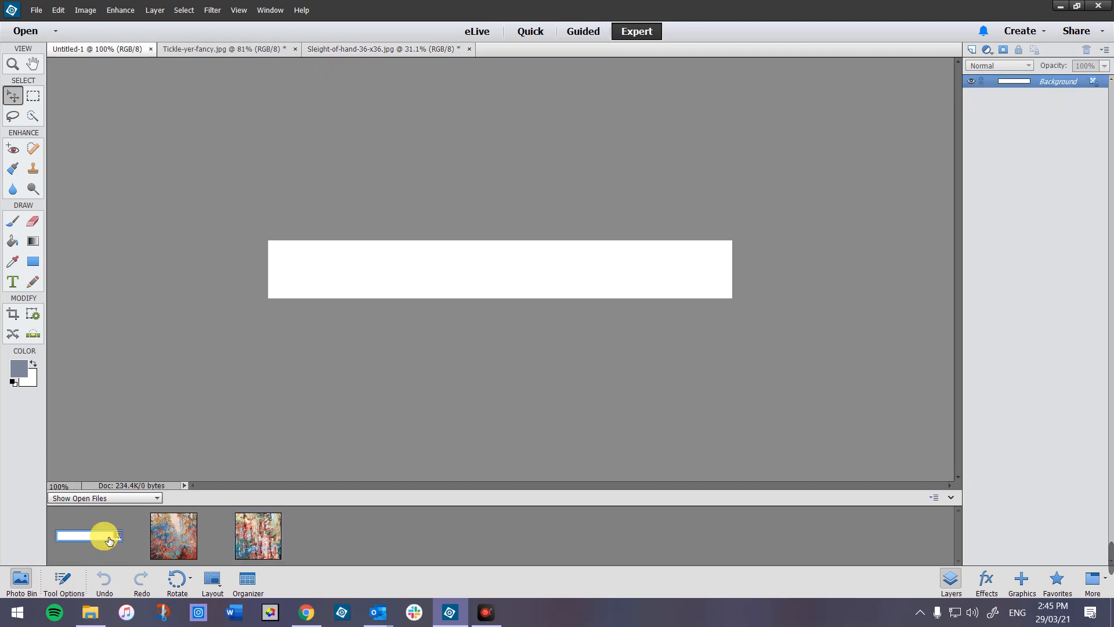
click(15, 103)
drag(172, 533, 325, 263)
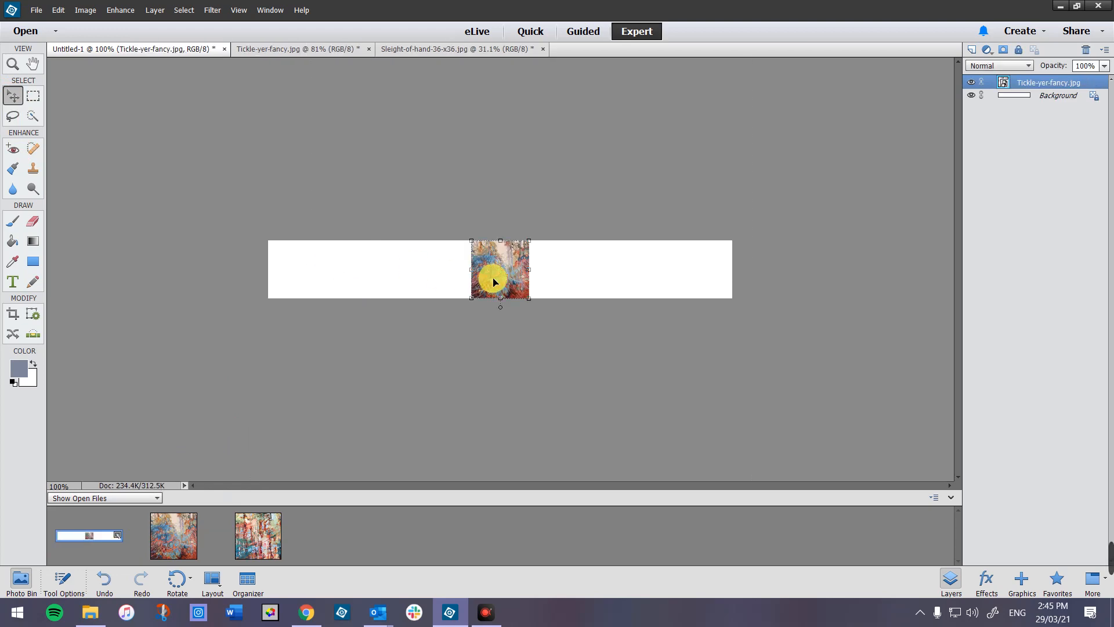
drag(493, 282, 301, 278)
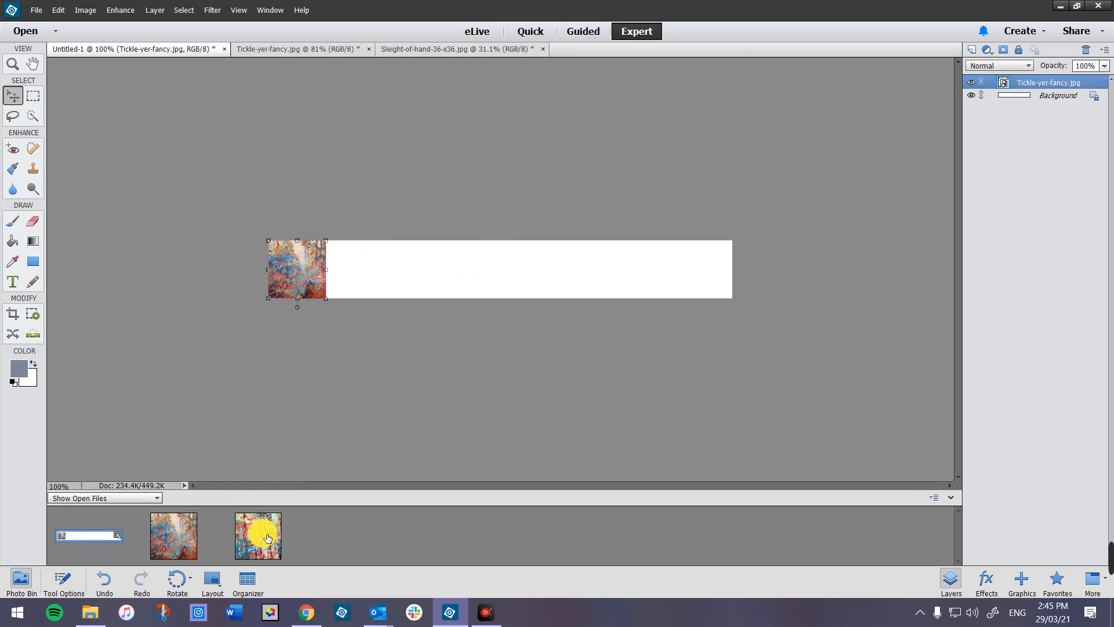
- Add the Sleight-of-hand painting beside the first image and deselect it
drag(268, 538, 363, 269)
drag(493, 269, 361, 273)
click(437, 359)
click(352, 301)
click(175, 376)
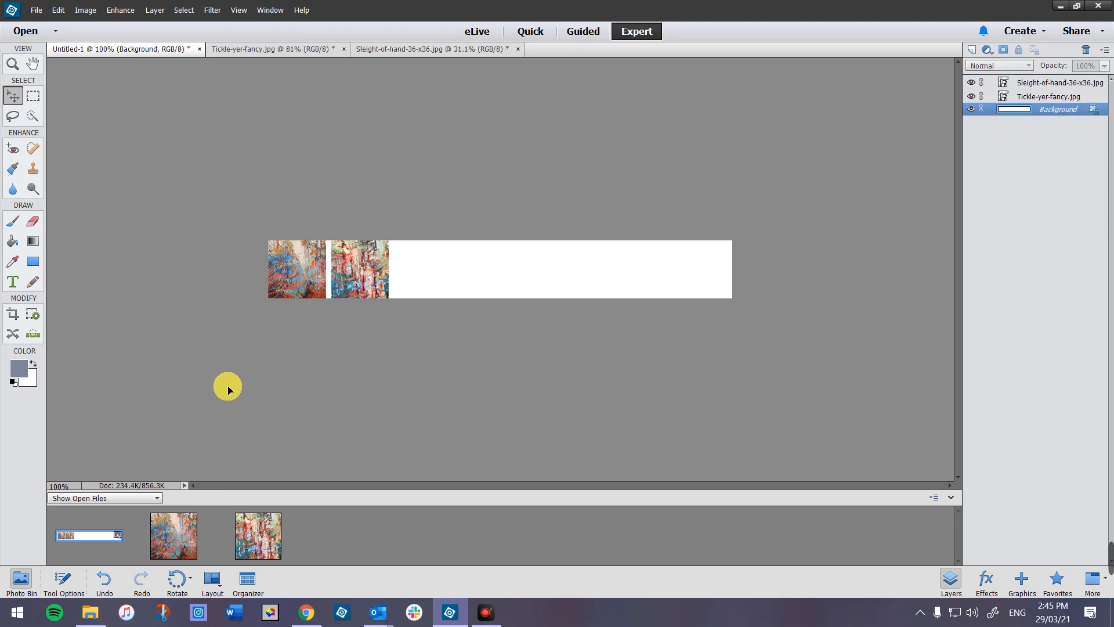
- Type the artist's name plus SCA OSA SFCA in the white area, commit, and shift it right
click(12, 283)
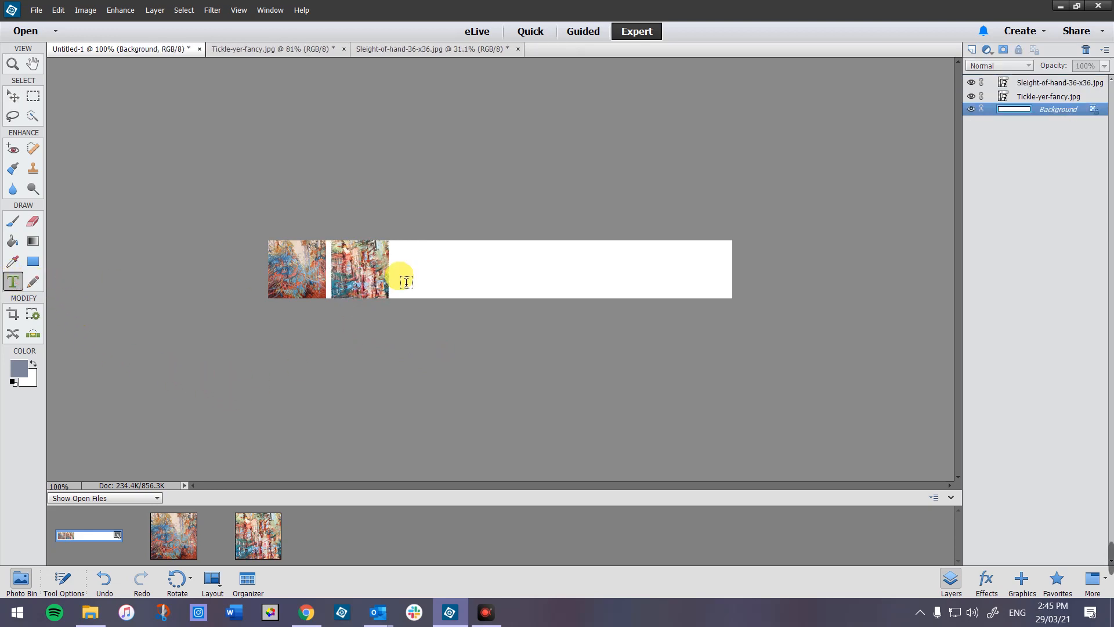
click(413, 258)
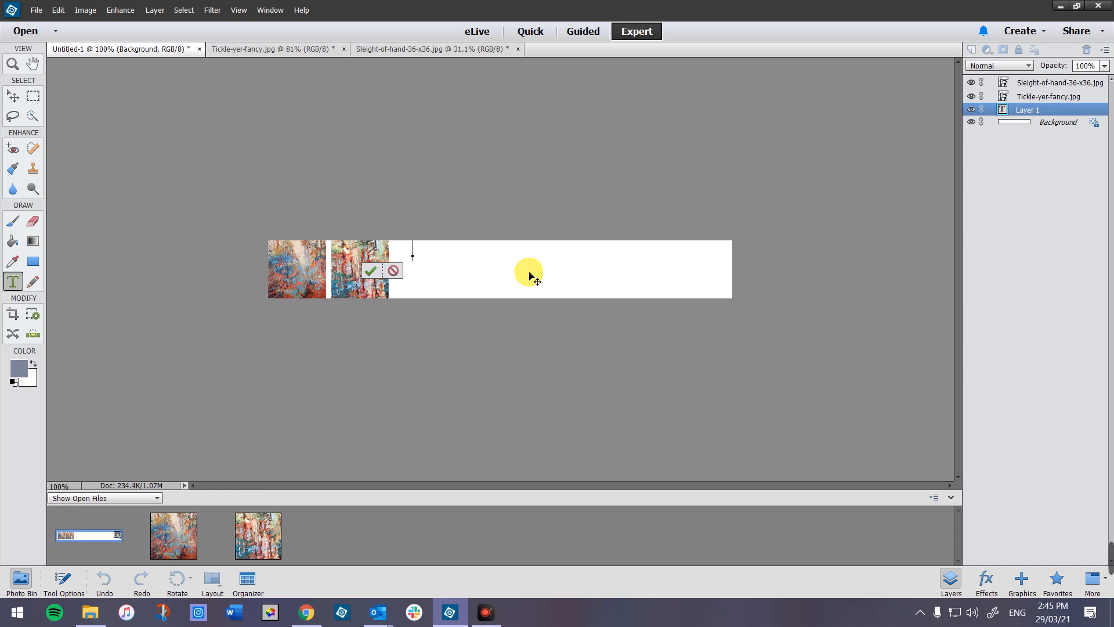
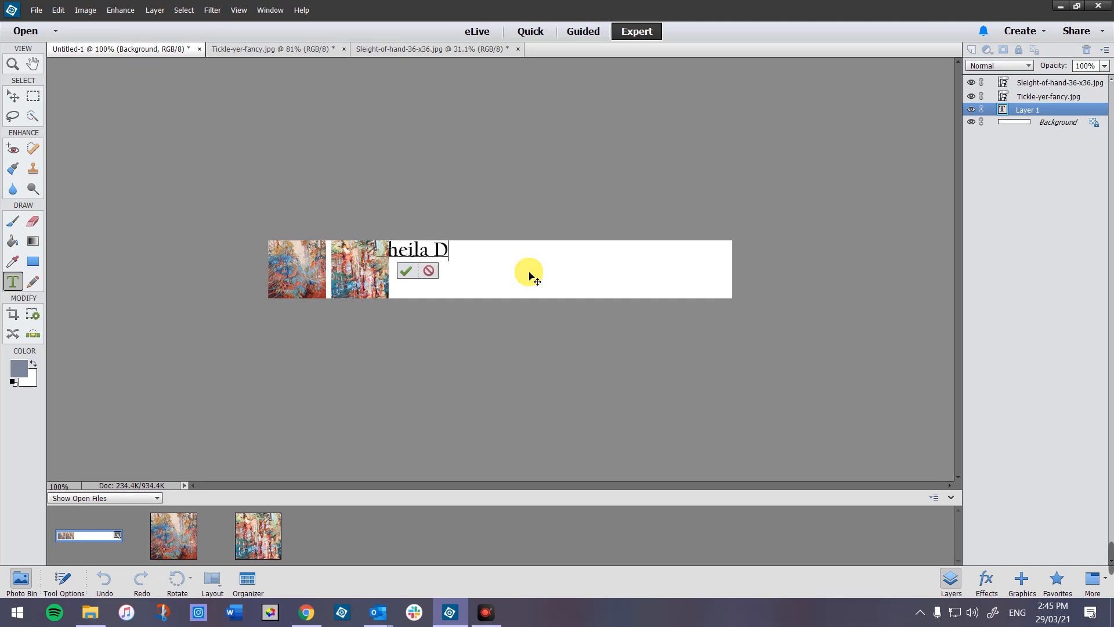
key(BackSpace)
key(BackSpace)
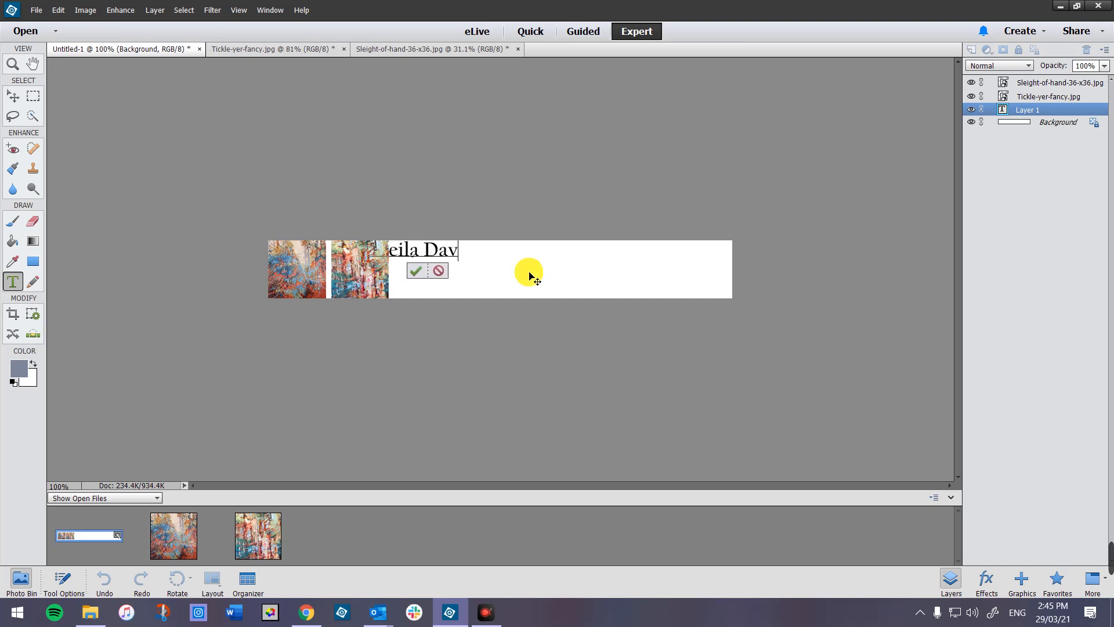
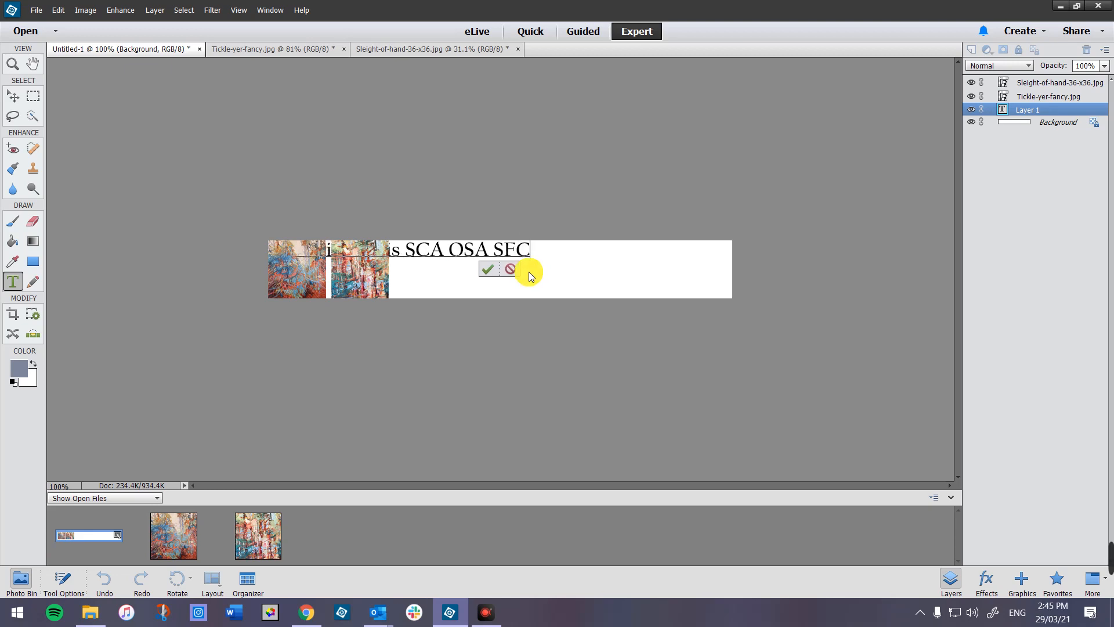
click(498, 269)
key(v)
drag(428, 254, 550, 263)
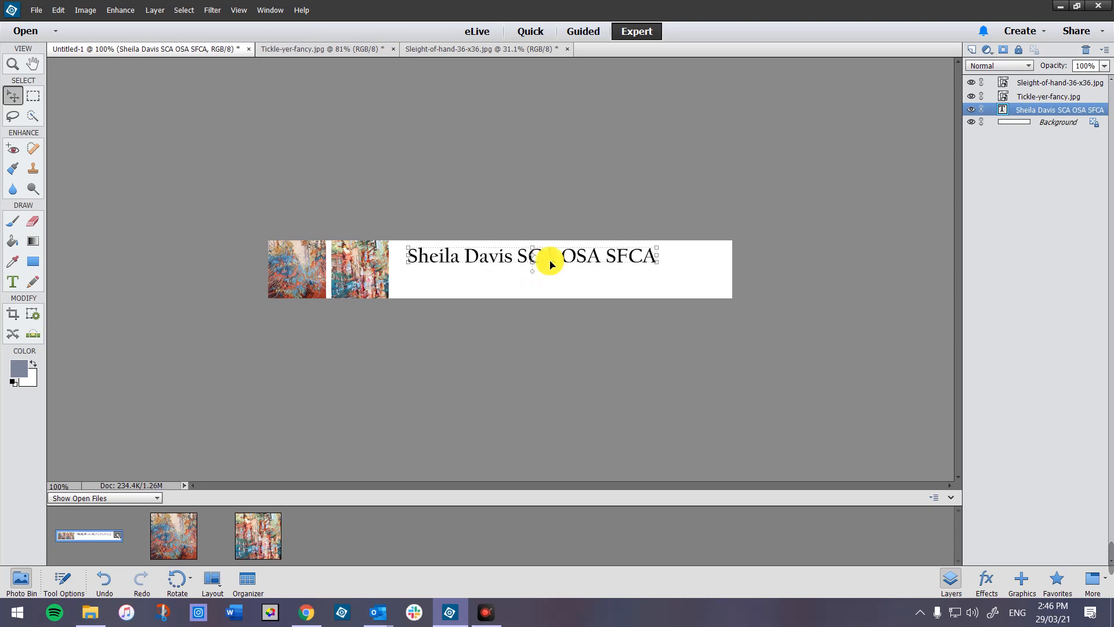
- Select the SCA OSA SFCA credentials in the text line and reduce them to 24 px
click(581, 277)
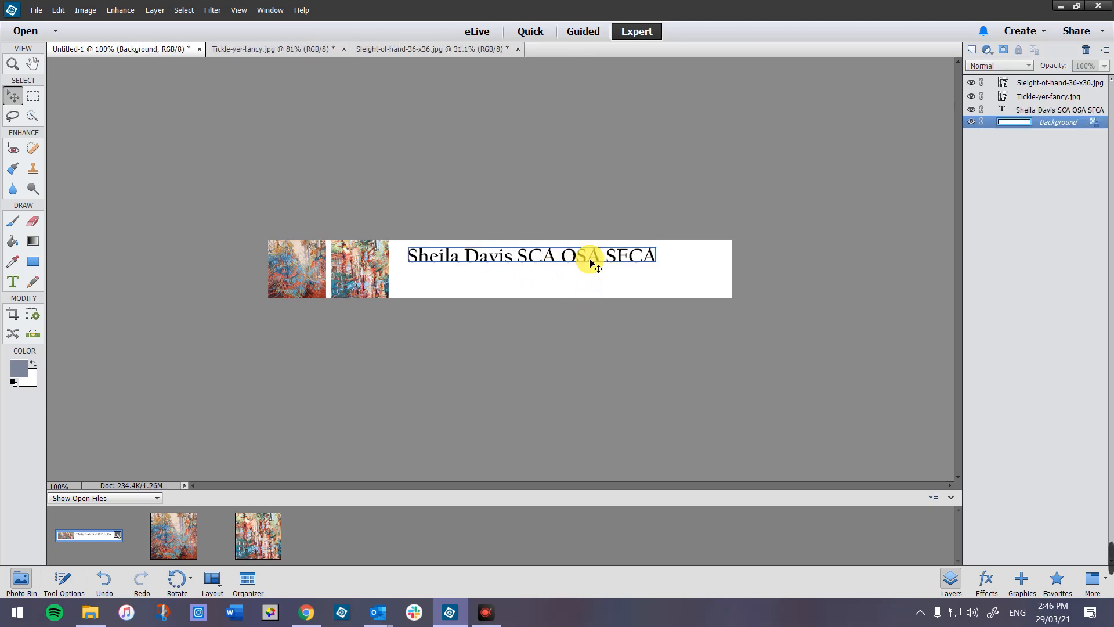
double_click(590, 261)
click(576, 262)
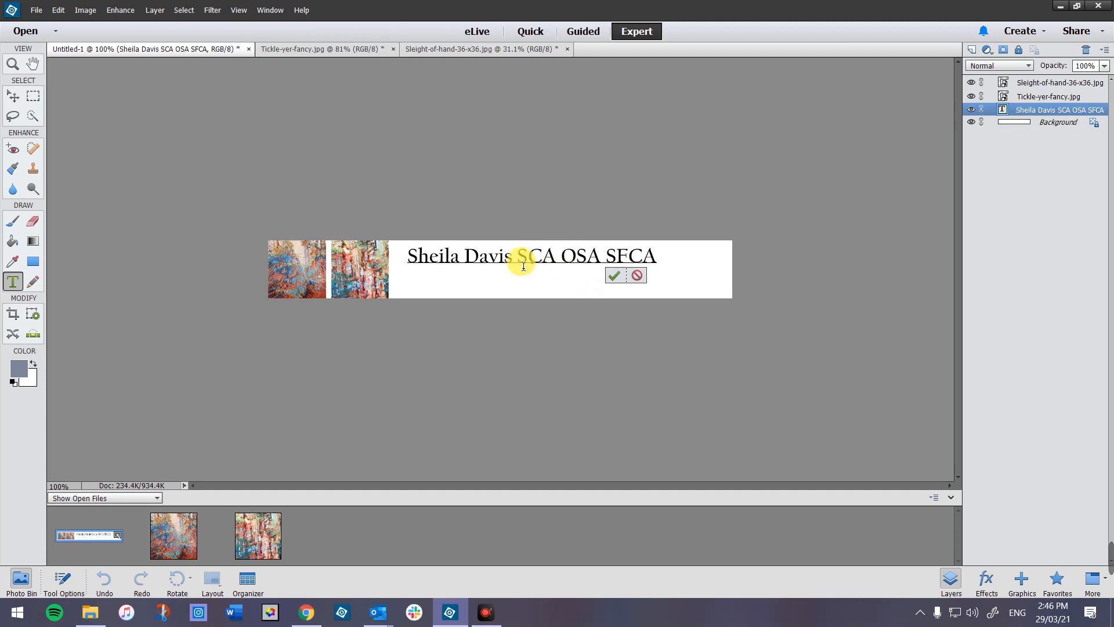
drag(517, 258, 661, 270)
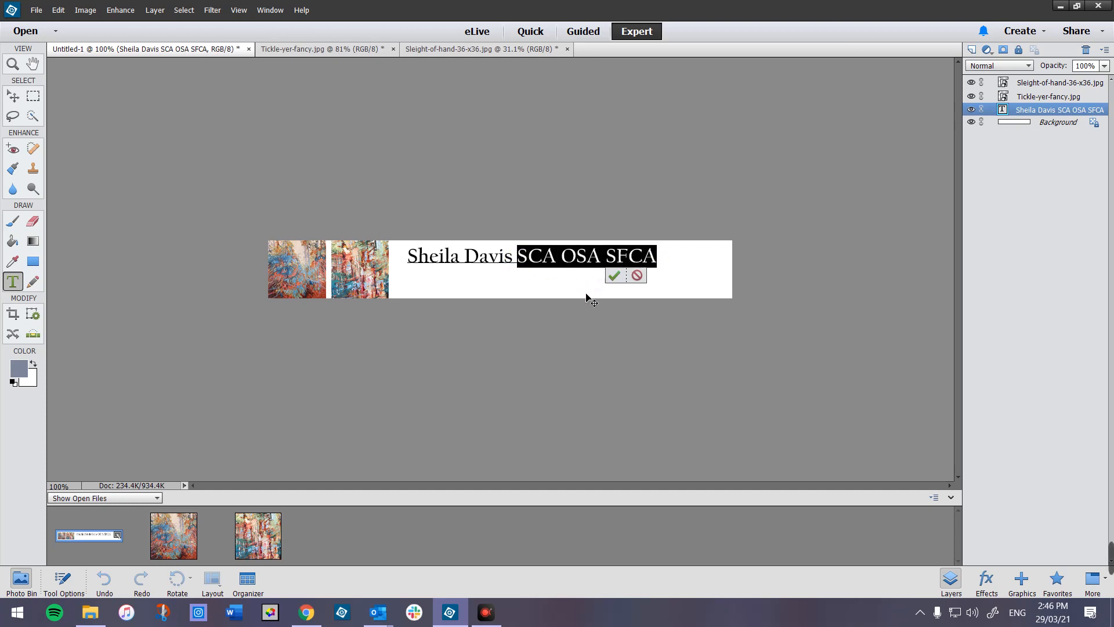
click(64, 583)
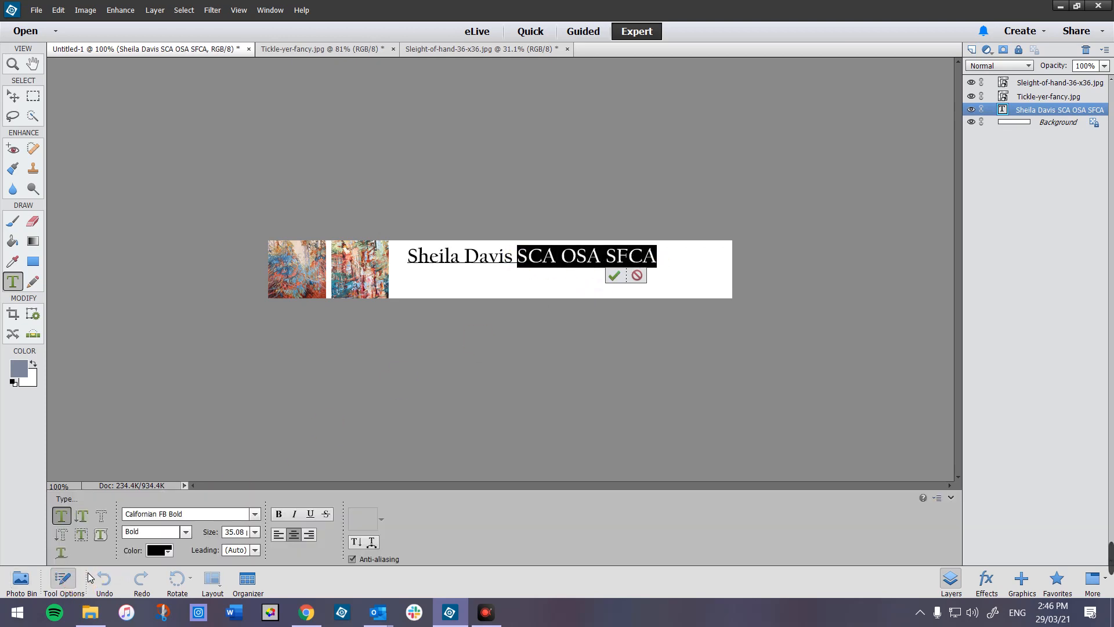
click(256, 532)
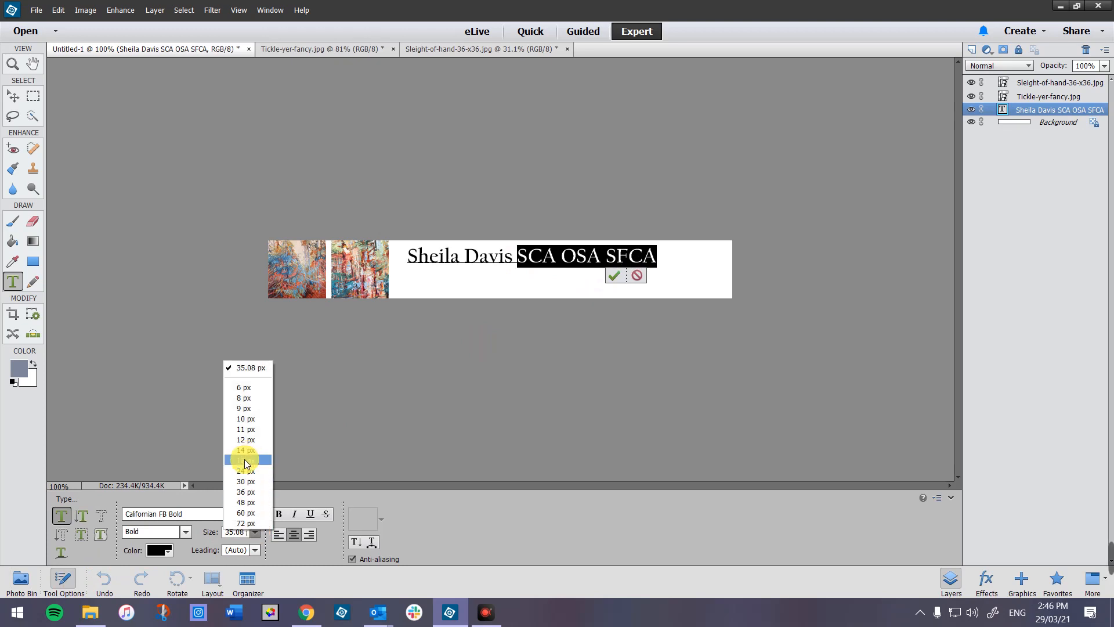
click(246, 481)
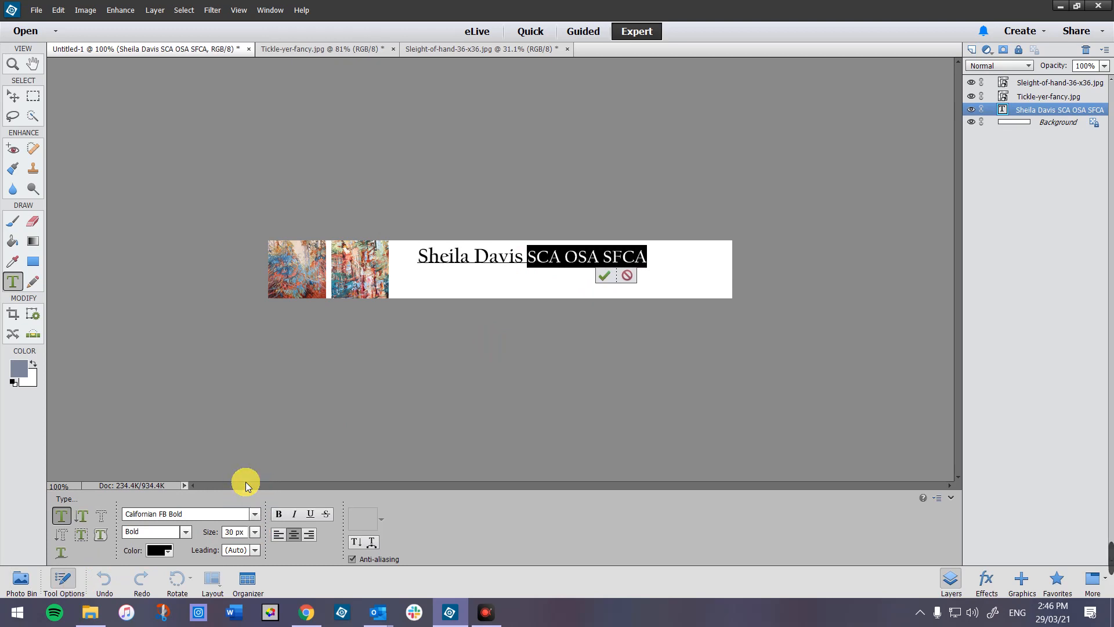
click(255, 532)
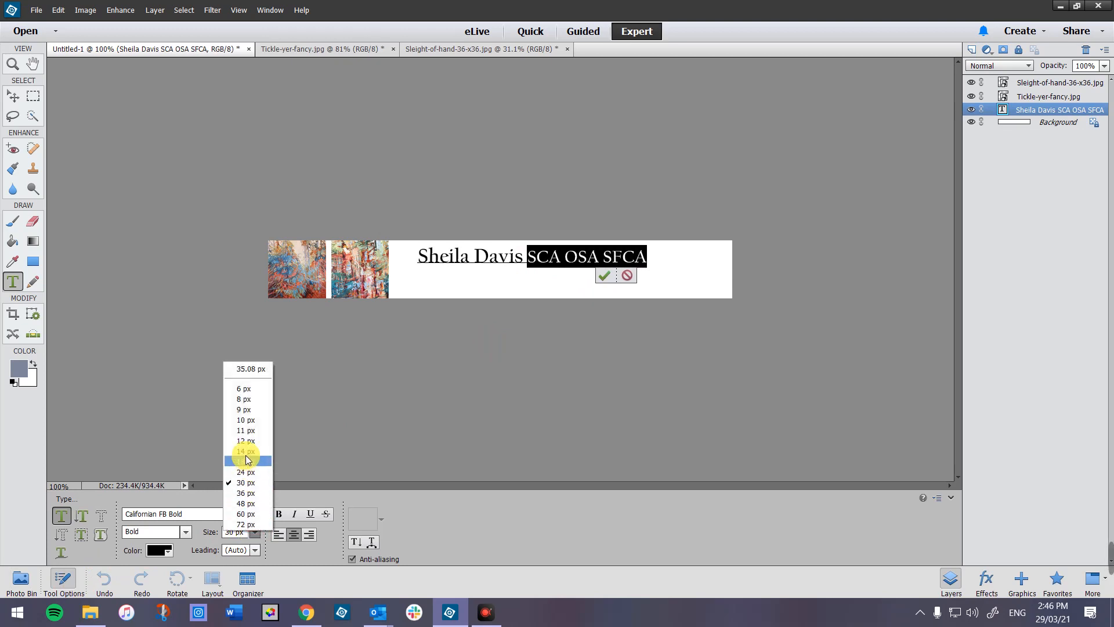
click(246, 471)
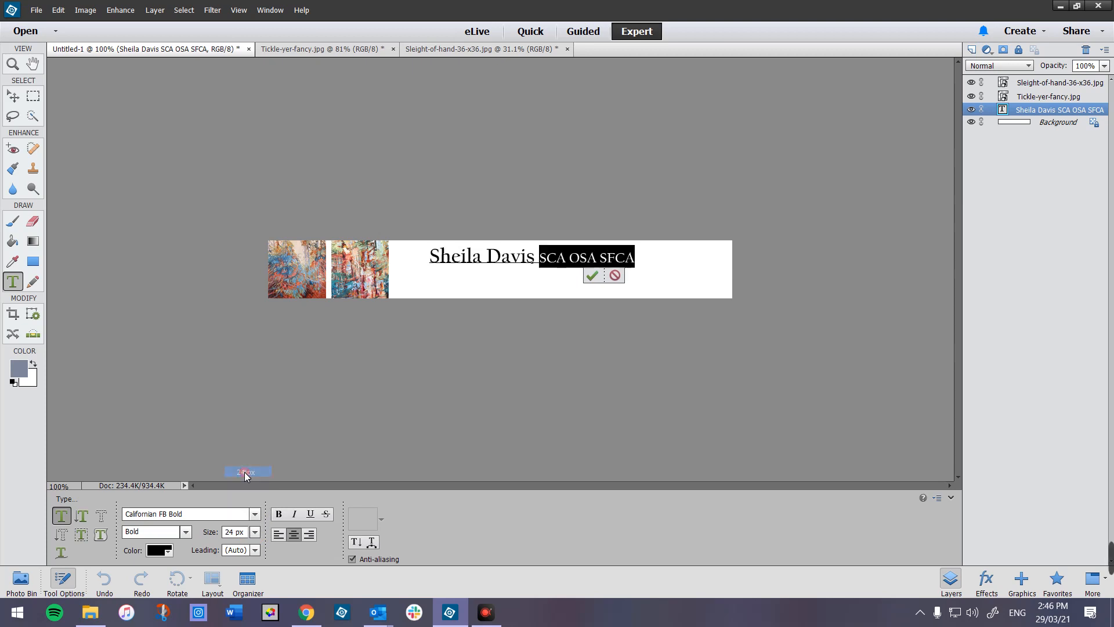
click(442, 376)
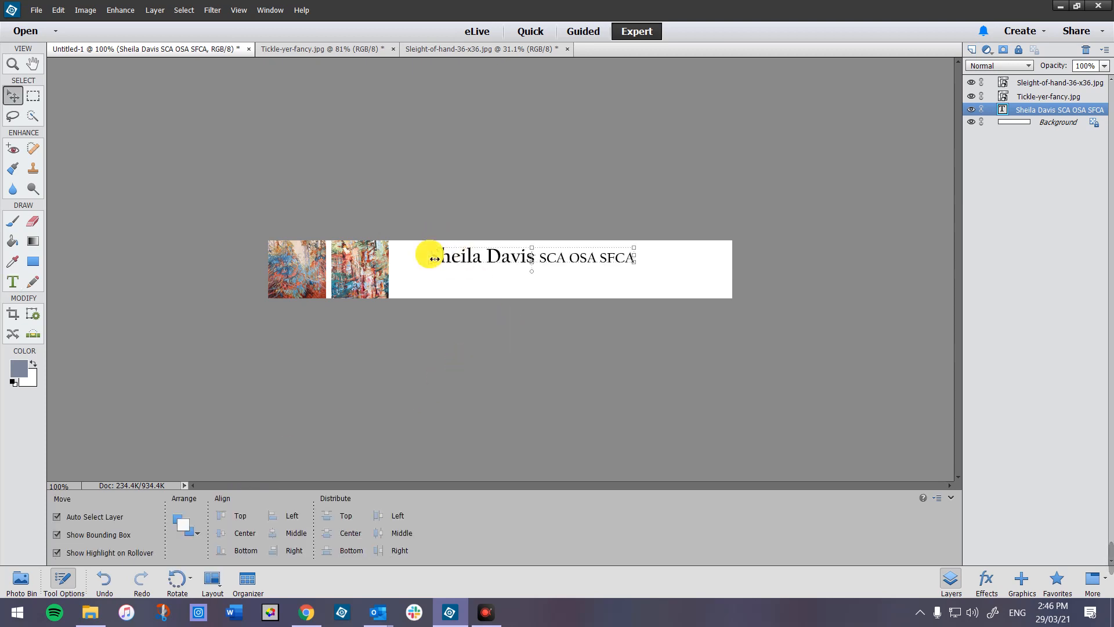
- Widen the name text, discard an accidental tilt, and stretch it taller to 123.2% height
drag(434, 259, 404, 259)
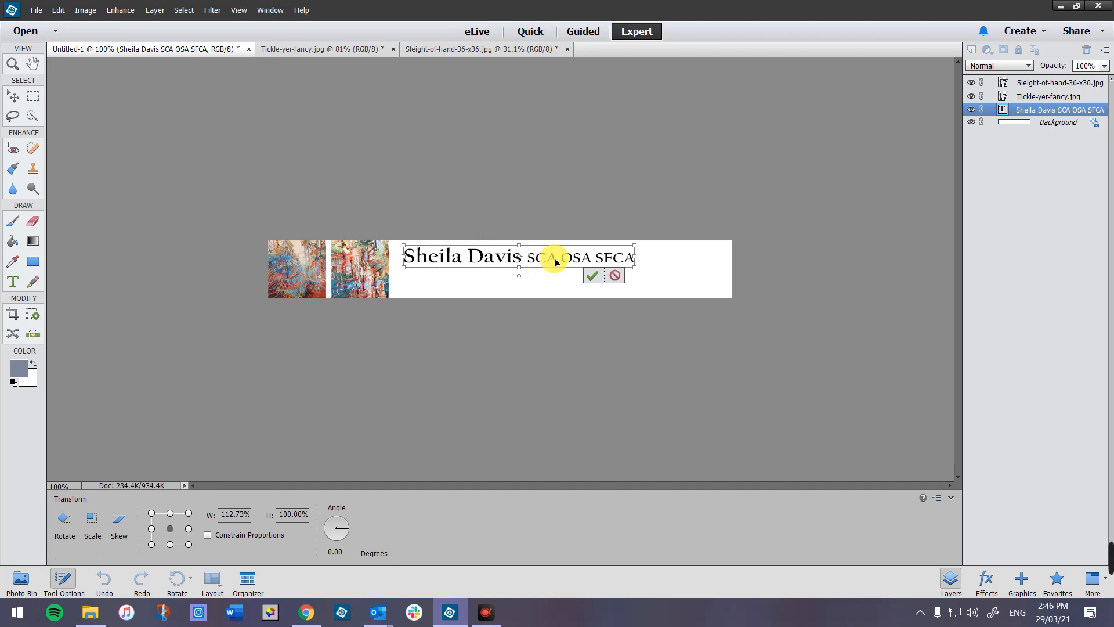
drag(641, 261, 715, 256)
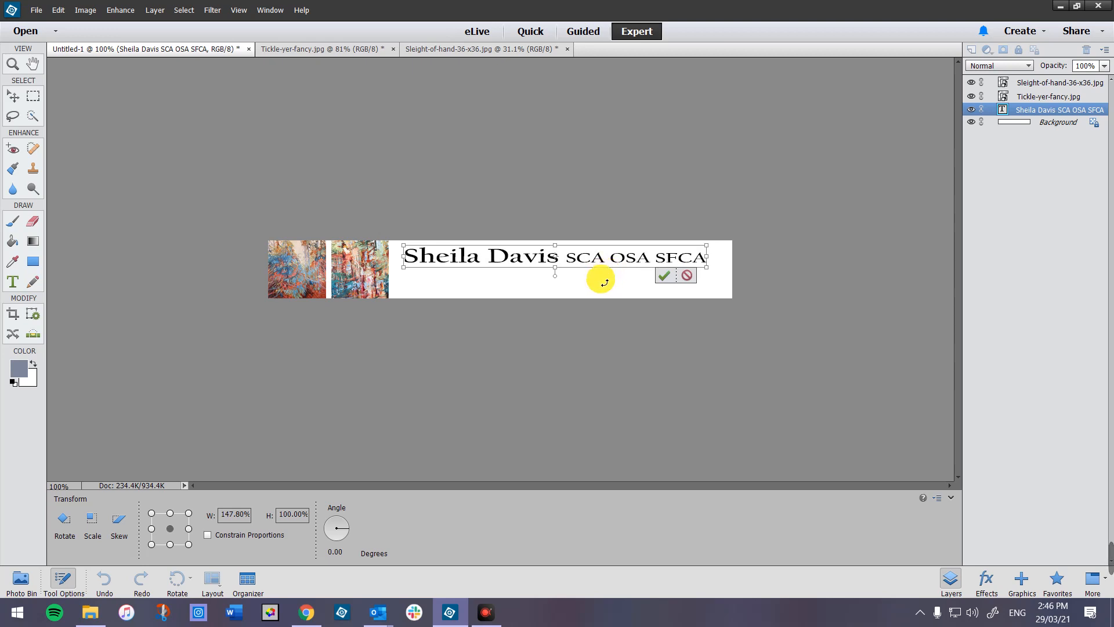
click(664, 275)
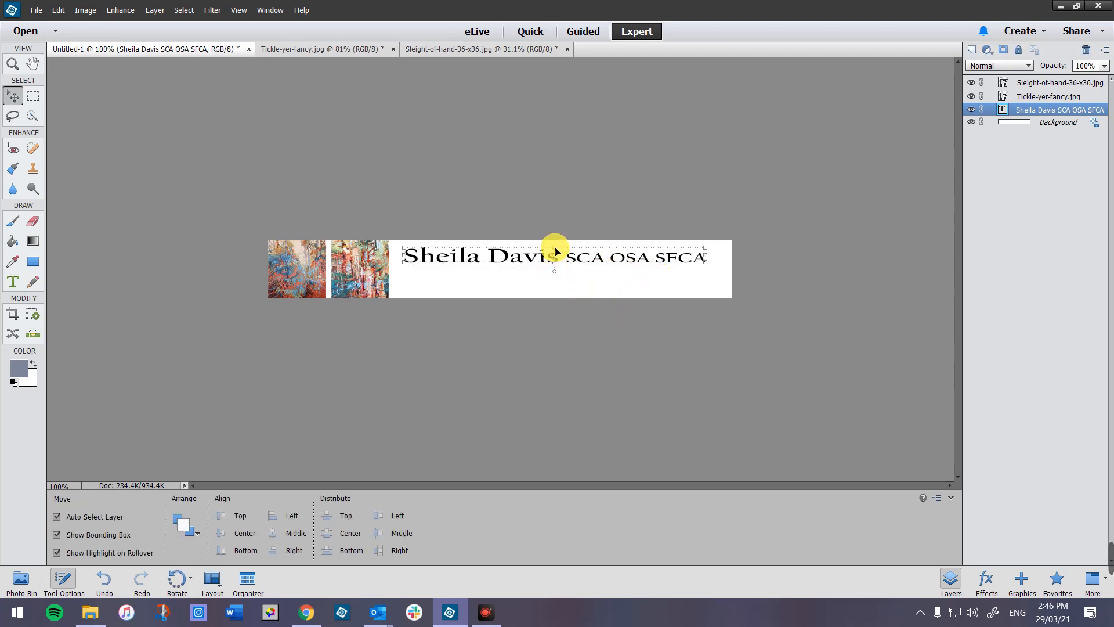
drag(556, 252, 557, 273)
drag(635, 288, 640, 281)
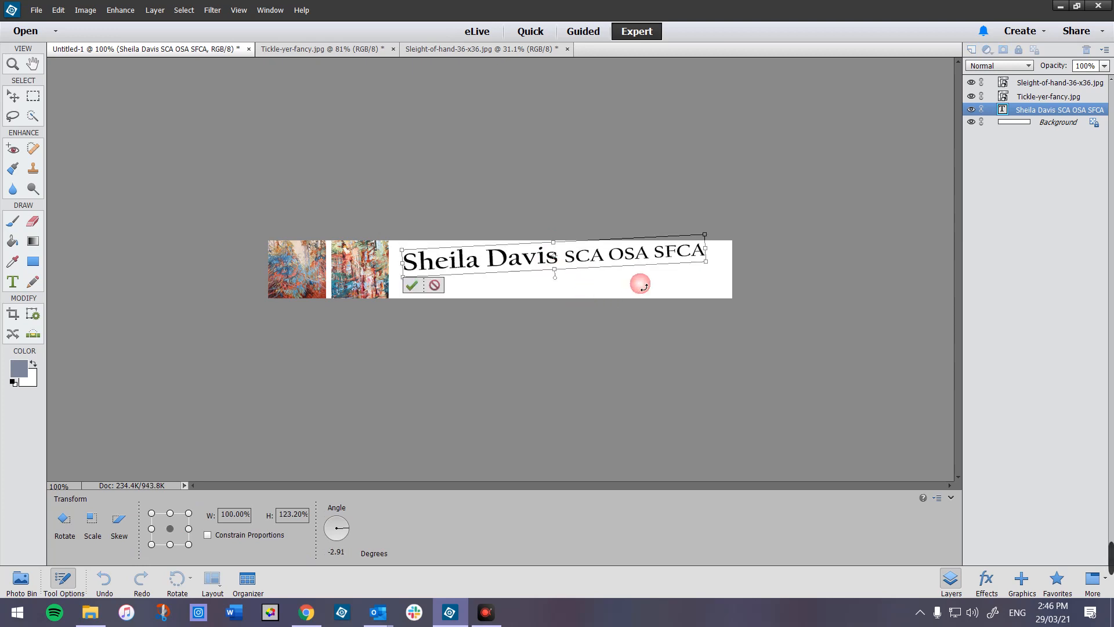
click(436, 286)
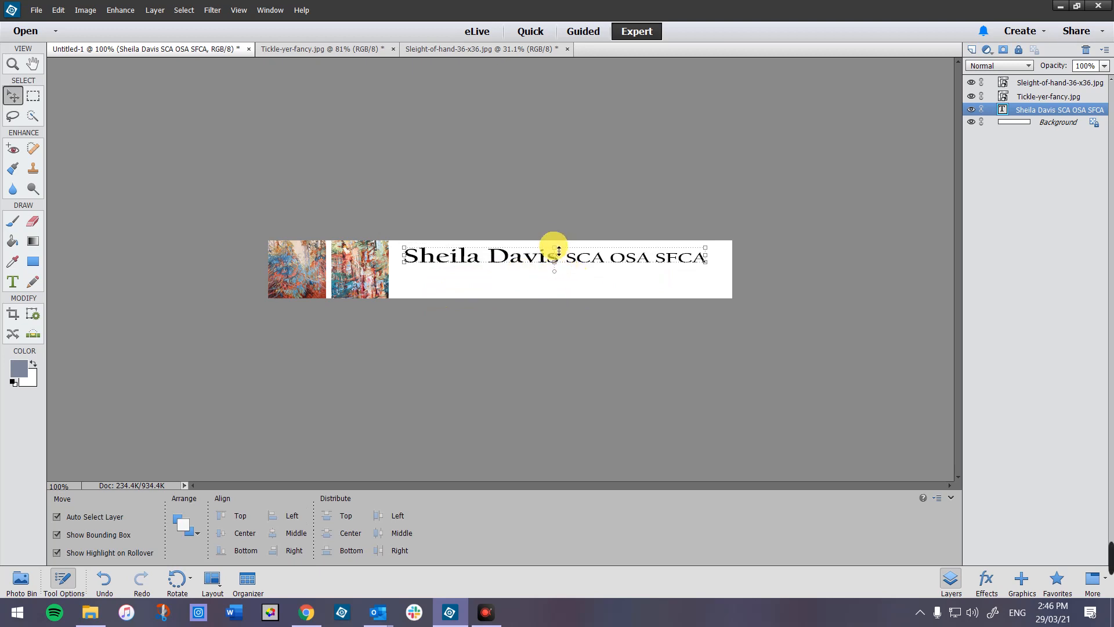
drag(558, 250, 559, 240)
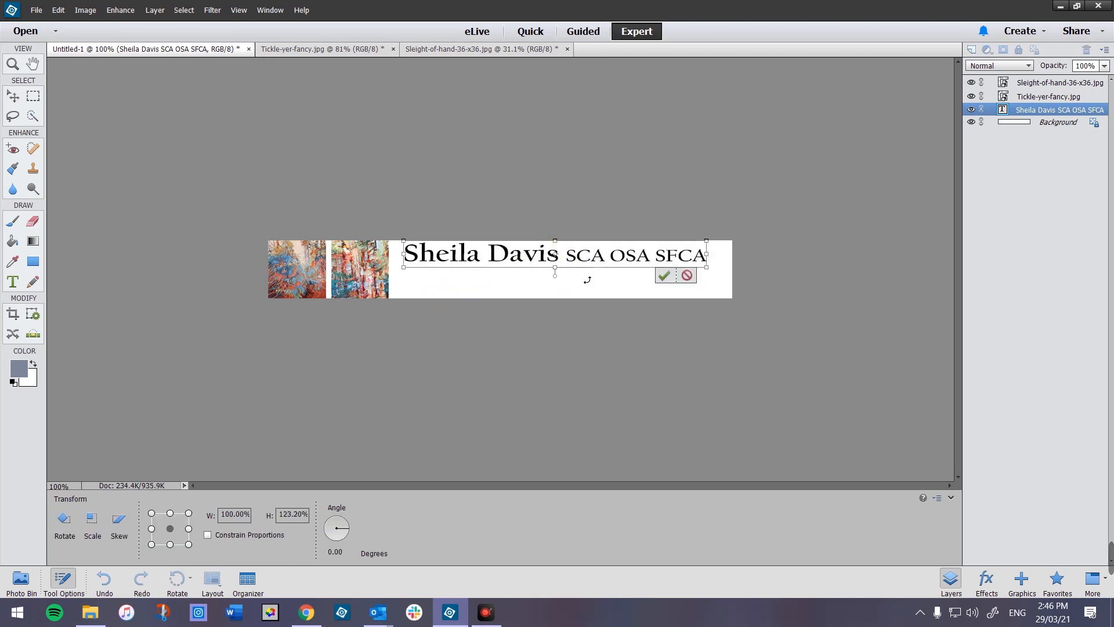
click(664, 277)
click(643, 295)
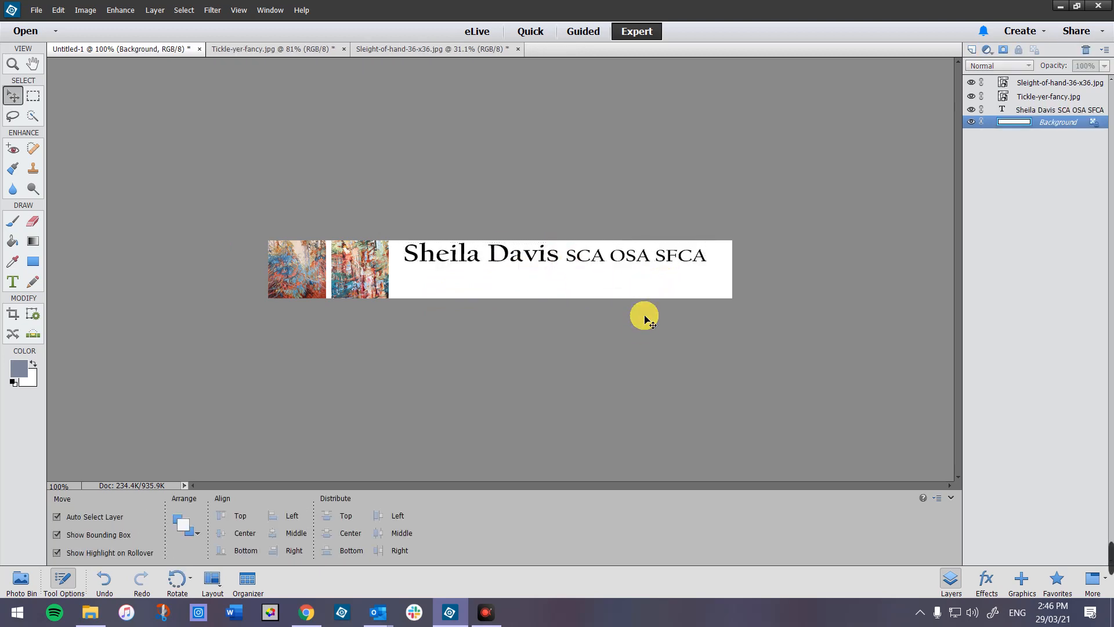
- Add the postal address as a new text line and move it beneath the name
click(13, 282)
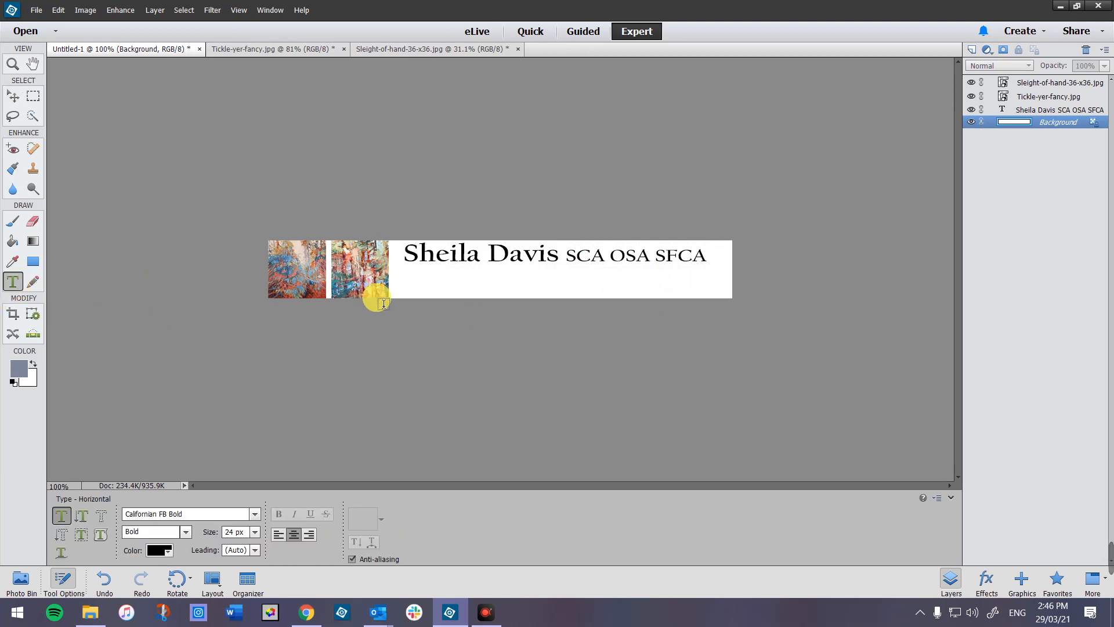
click(404, 288)
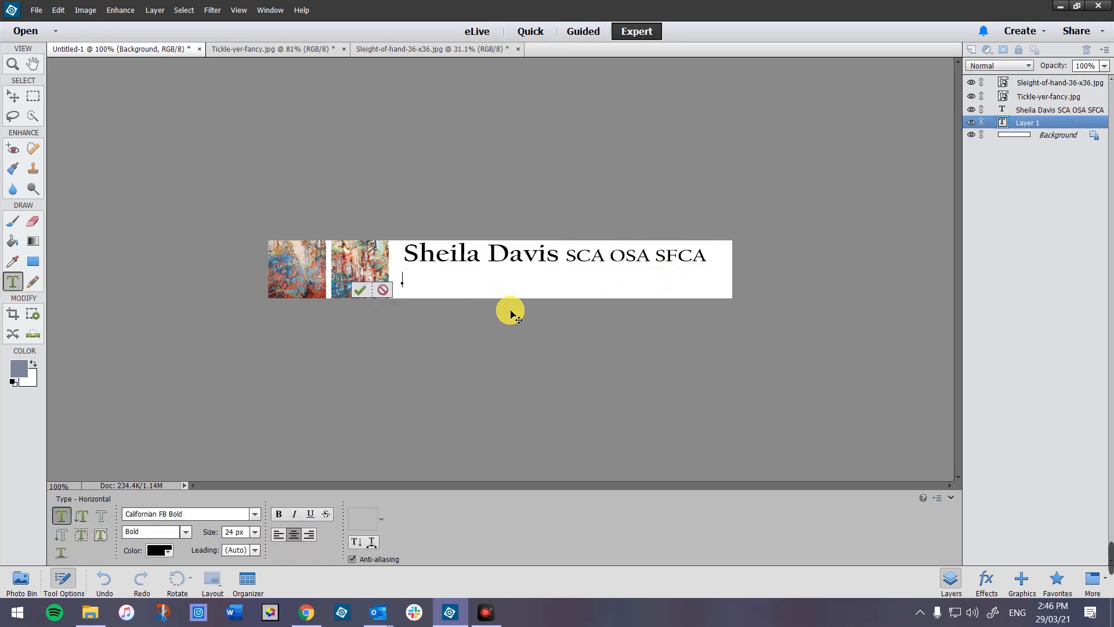
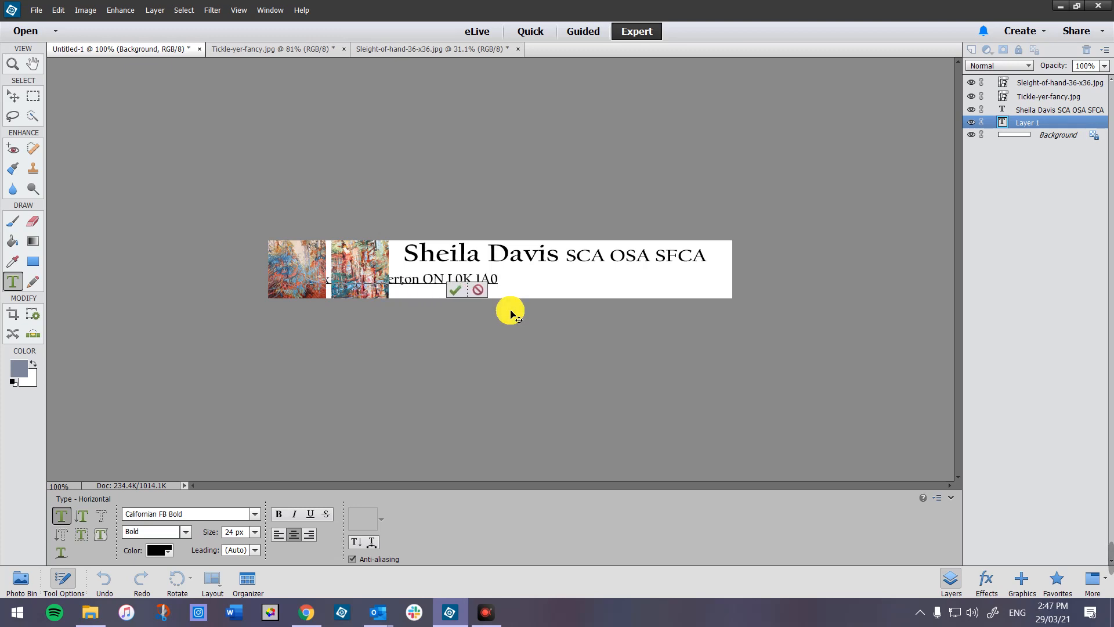
click(455, 295)
key(v)
drag(430, 281, 529, 285)
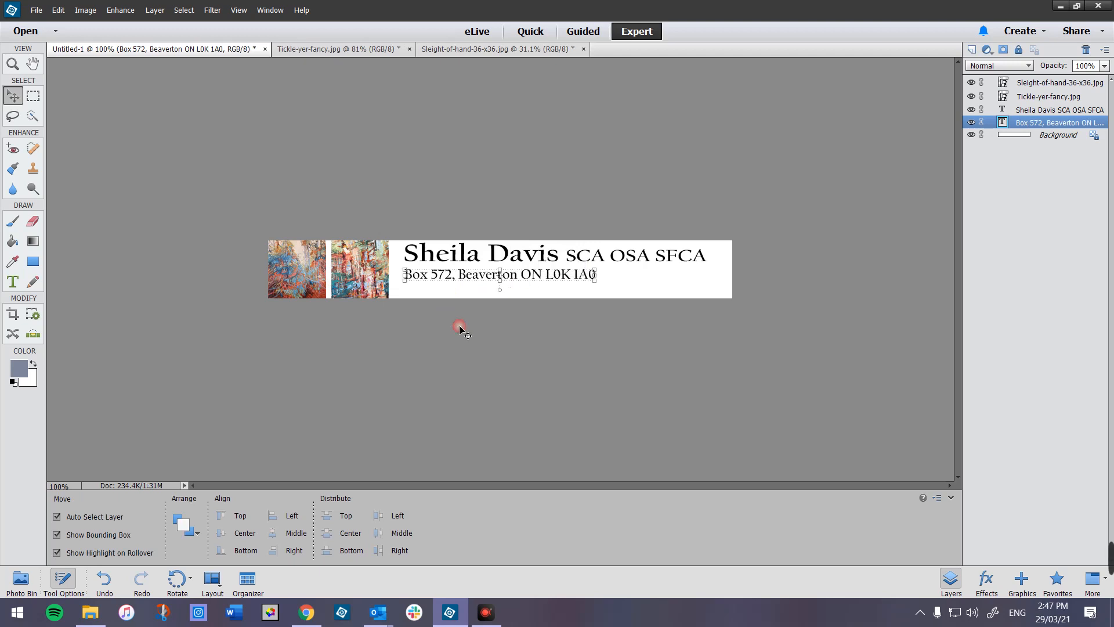
- Nudge the address line and the name line down about 14 px for vertical centring
click(62, 581)
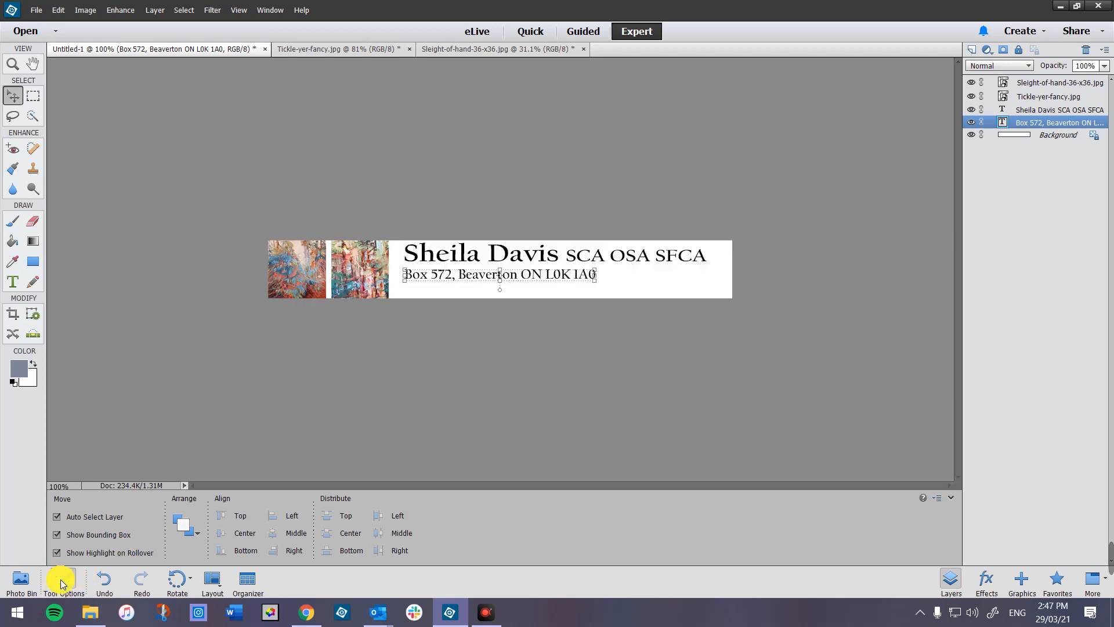
click(62, 581)
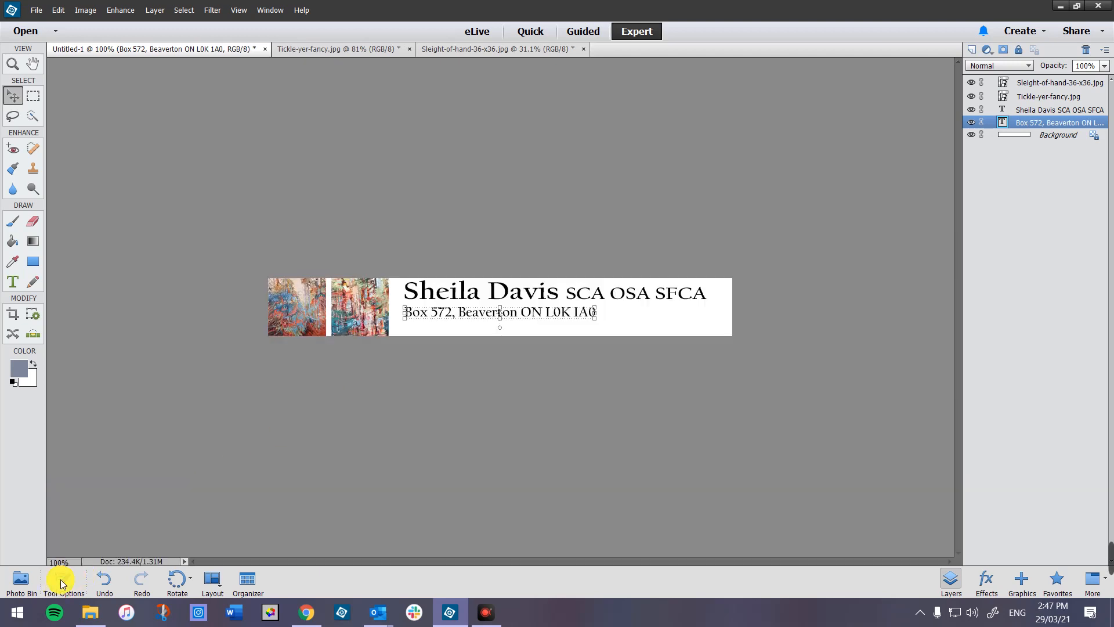
click(62, 581)
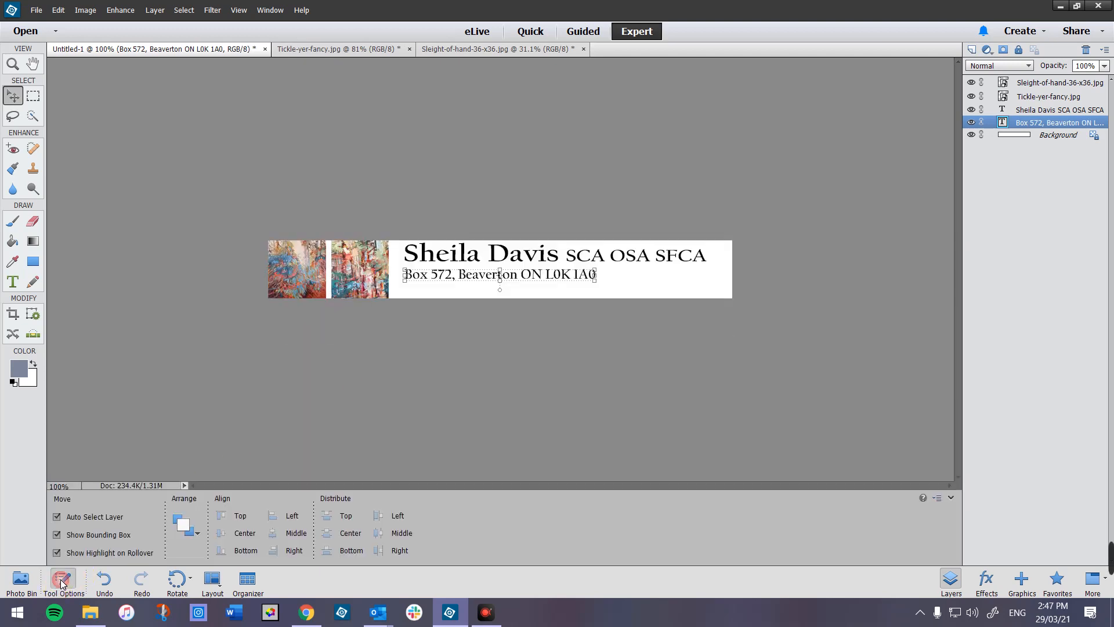
click(617, 274)
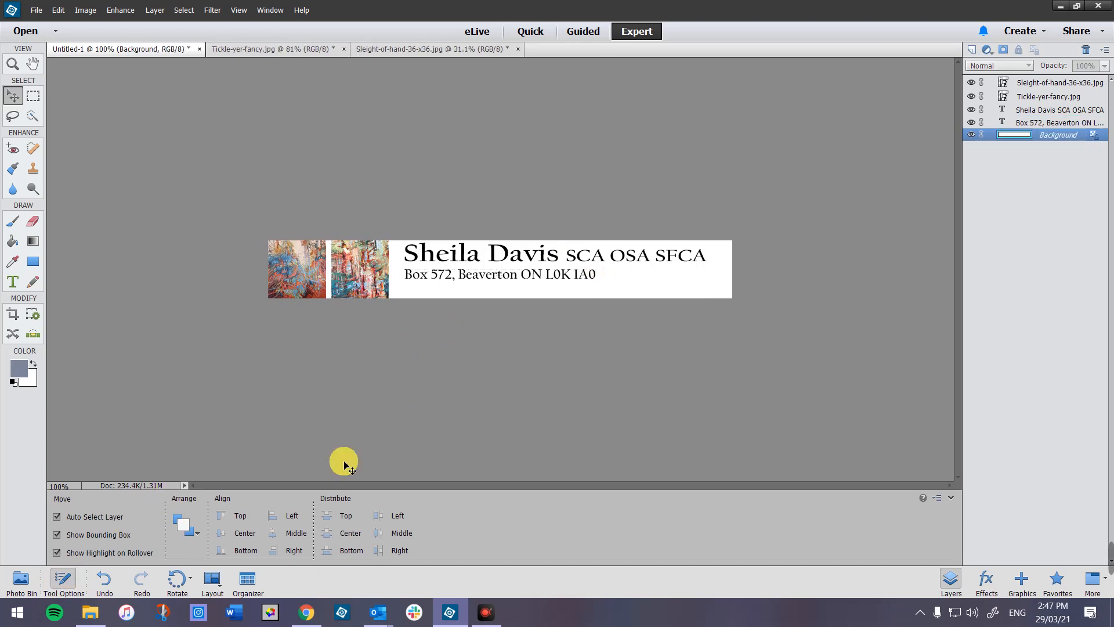
click(65, 577)
click(68, 578)
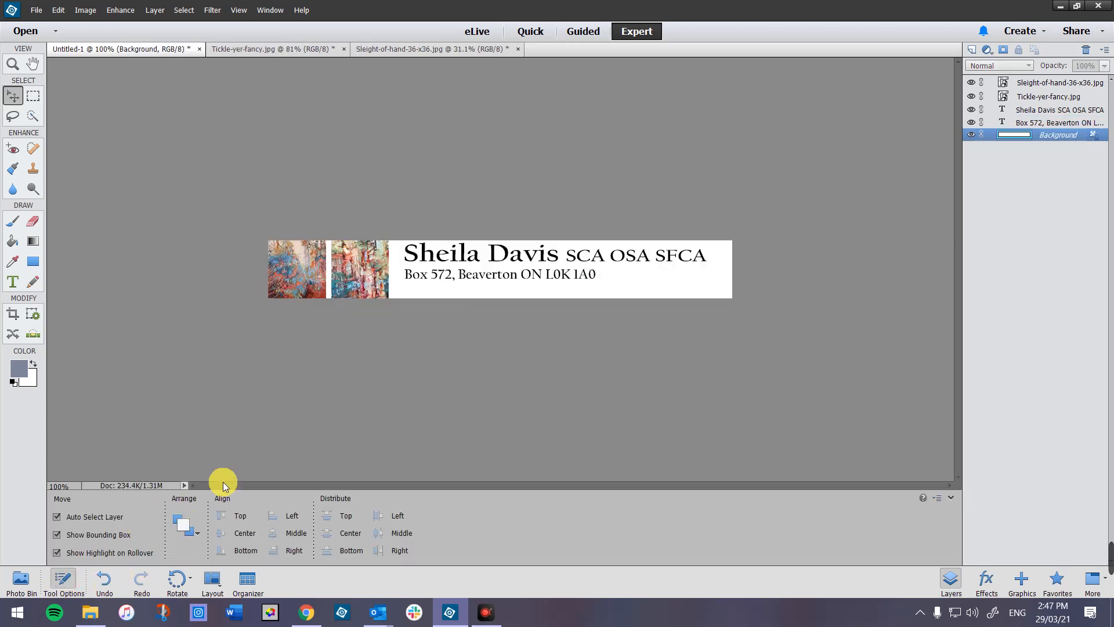
click(486, 281)
drag(484, 277, 485, 289)
drag(520, 255, 521, 263)
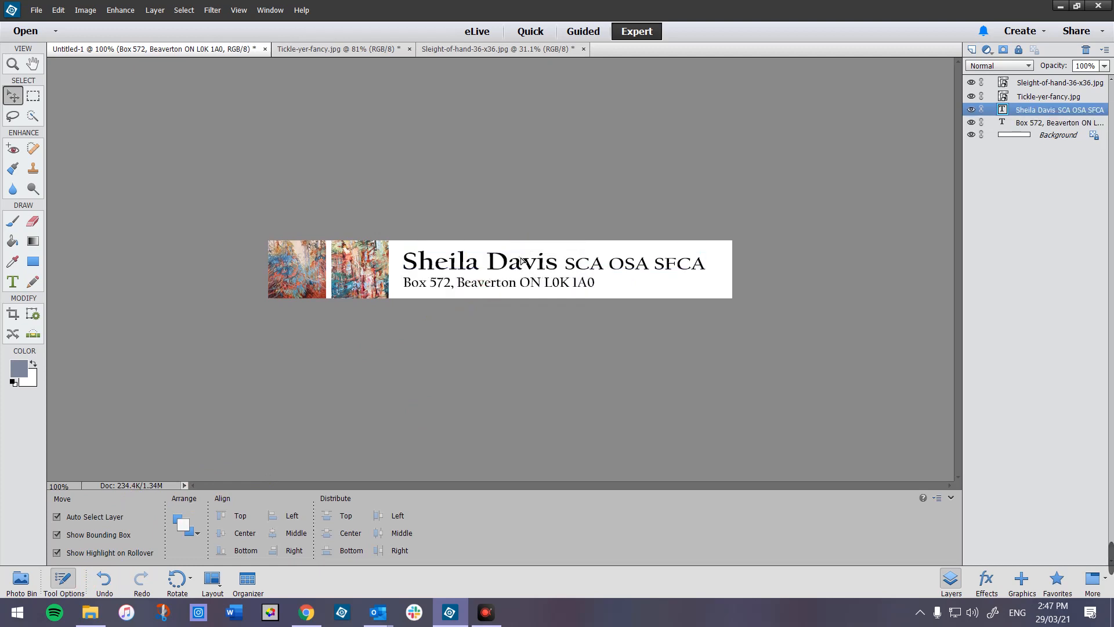
click(612, 284)
- Briefly enter and exit editing of the address line, leaving the Type tool active
click(648, 285)
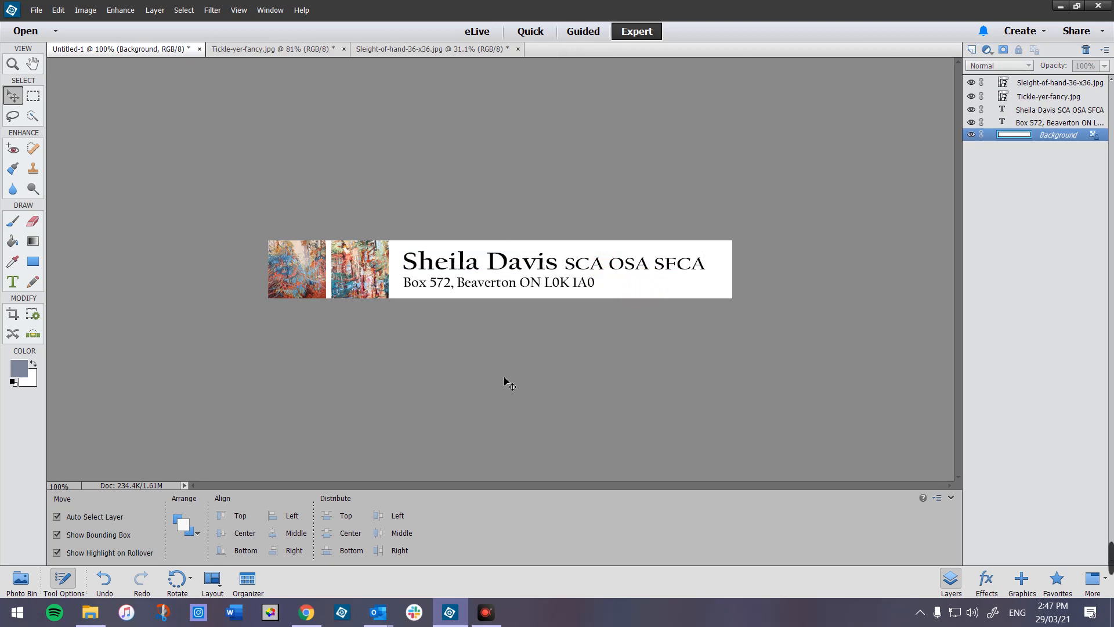
click(13, 282)
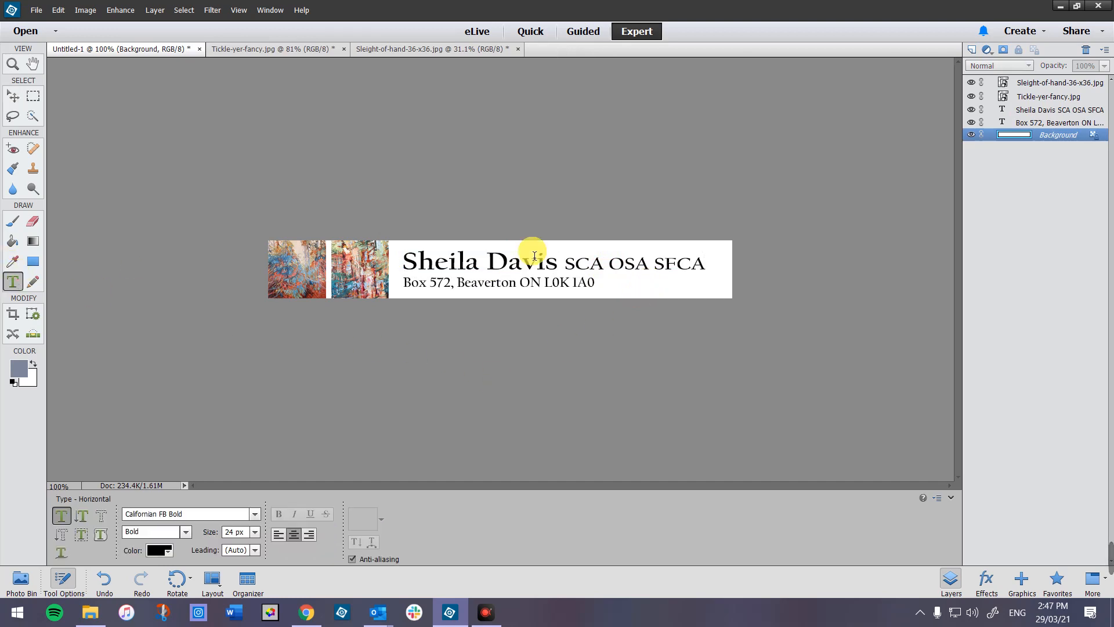
click(568, 282)
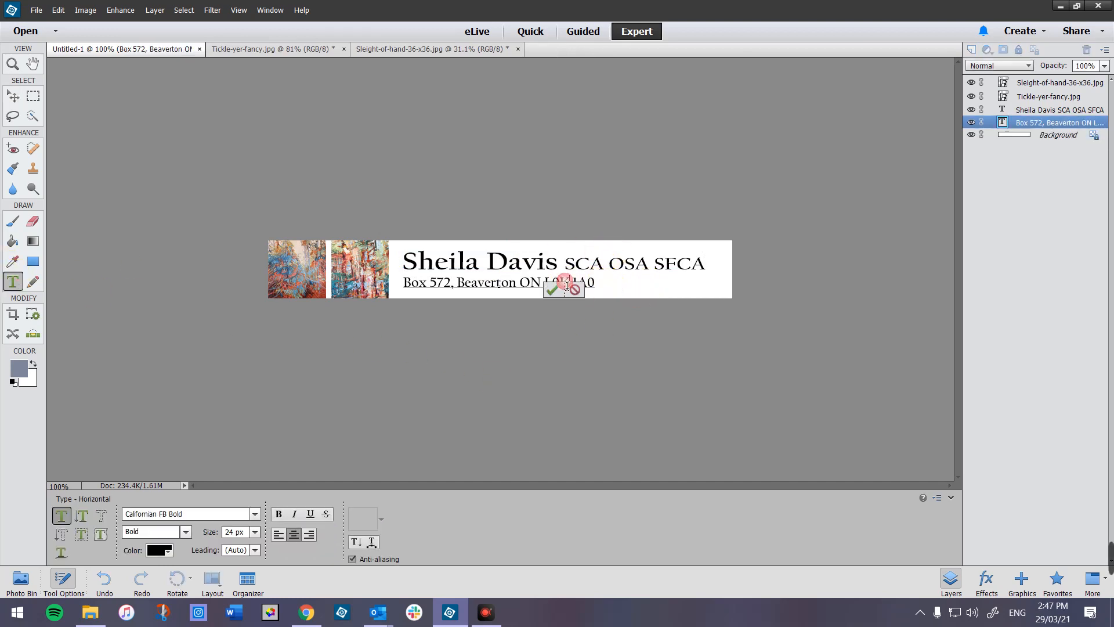
click(615, 284)
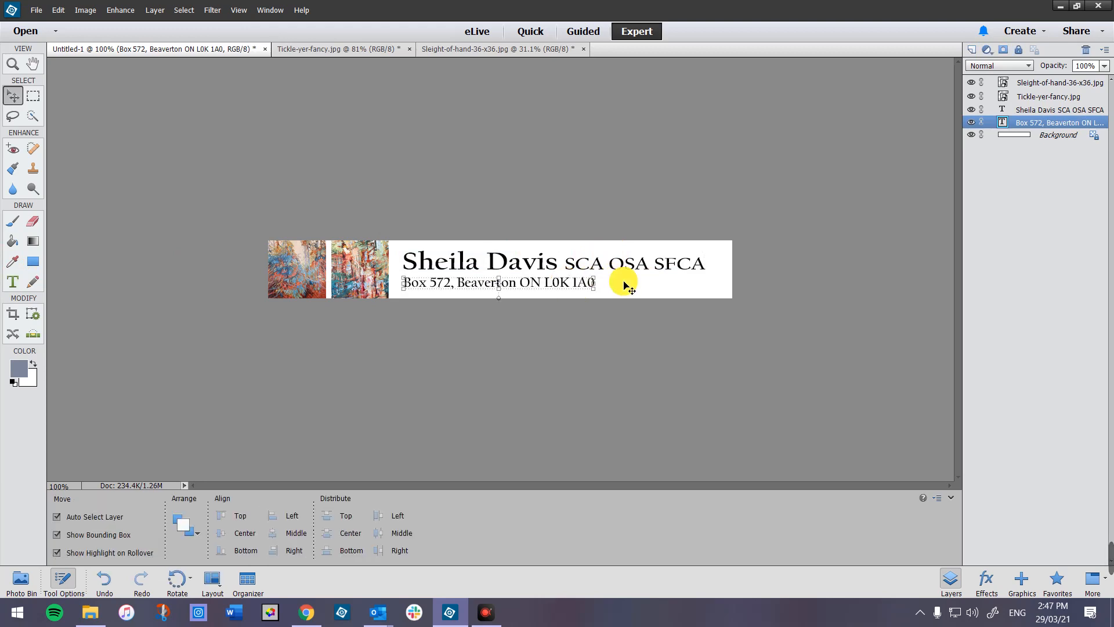
click(624, 283)
click(13, 283)
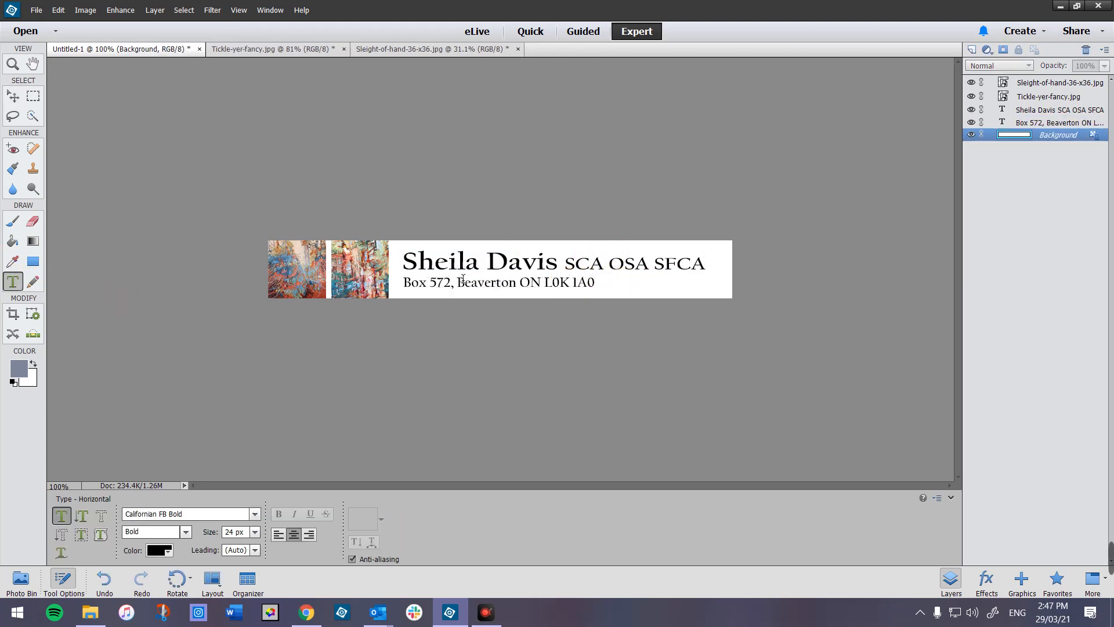
- Type the artist's website address as new text and place it right after the postal address
click(612, 284)
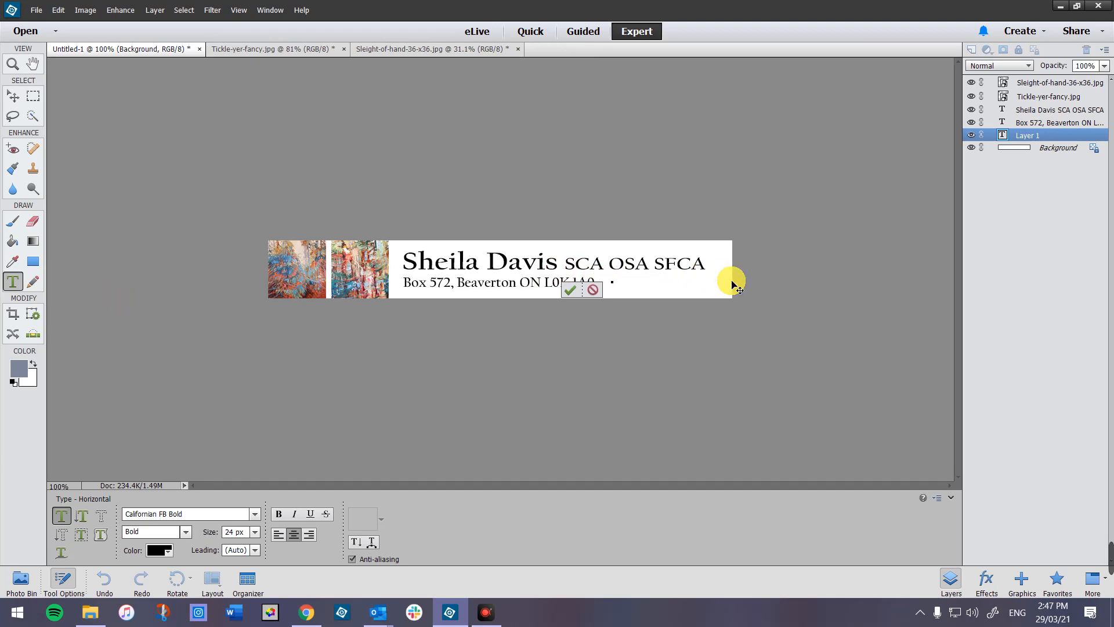
text(www.she)
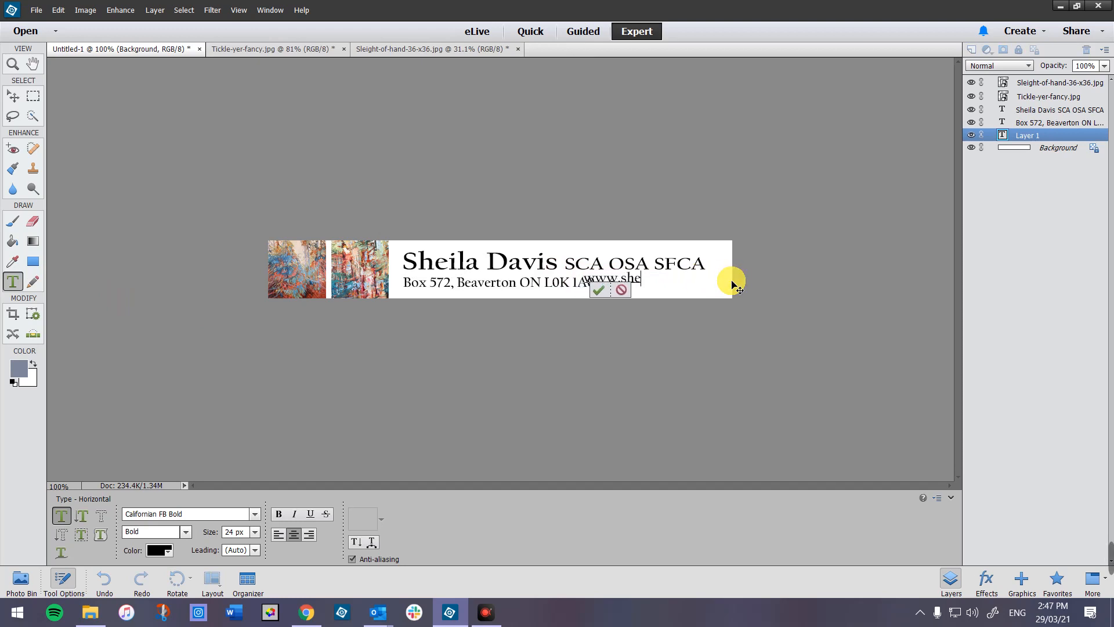
text(iladavis.ca)
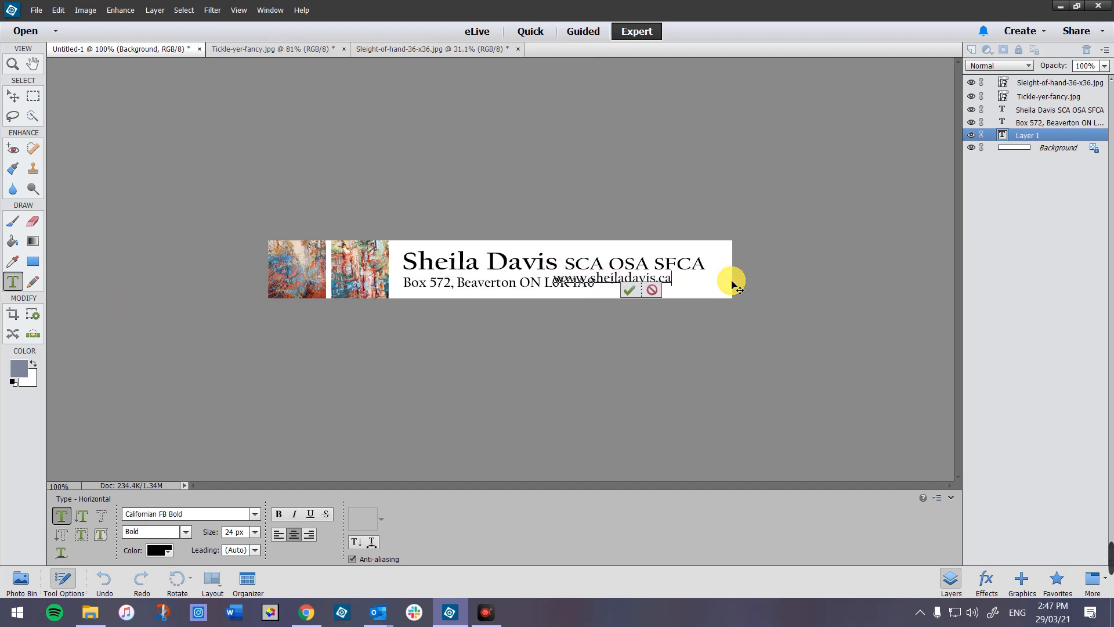
click(627, 290)
key(v)
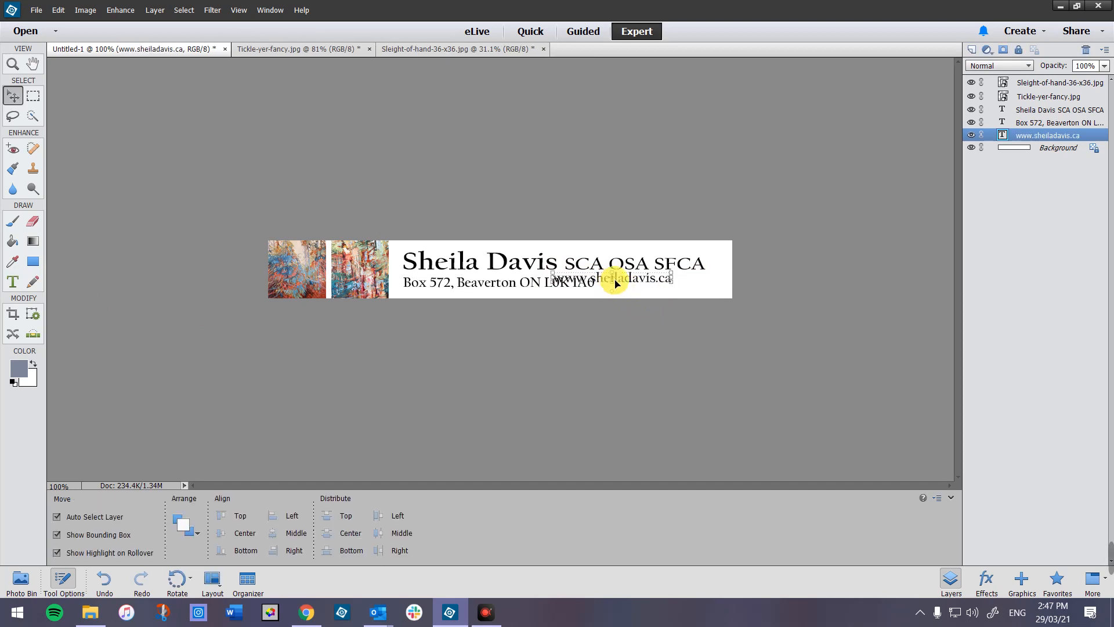
drag(620, 282, 660, 288)
click(598, 284)
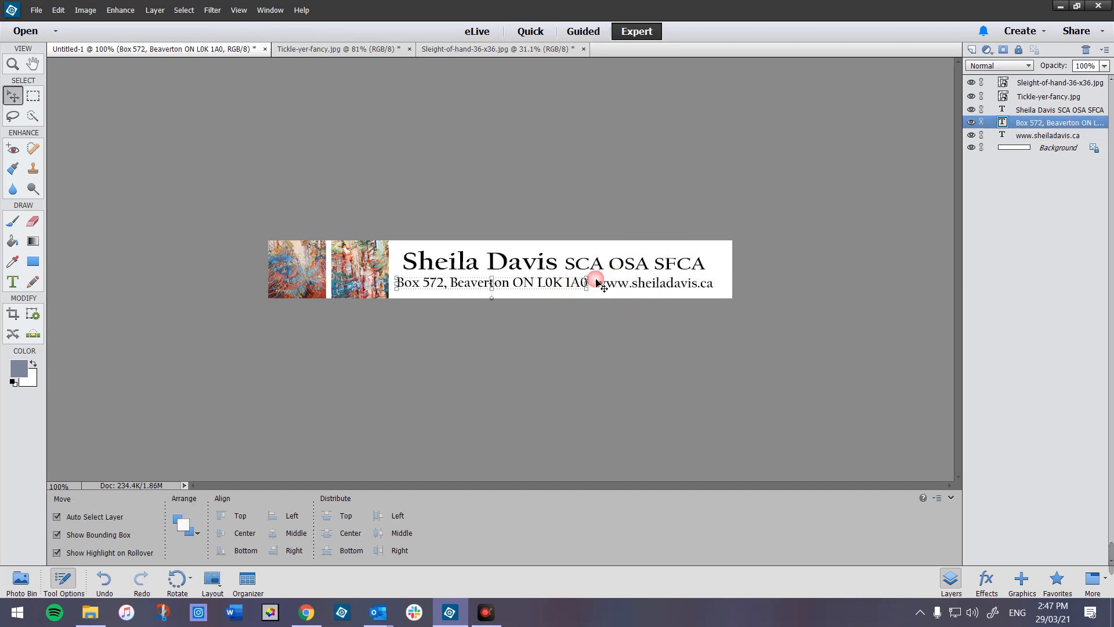
- Resize the postal address text to 20 px and commit it
click(652, 288)
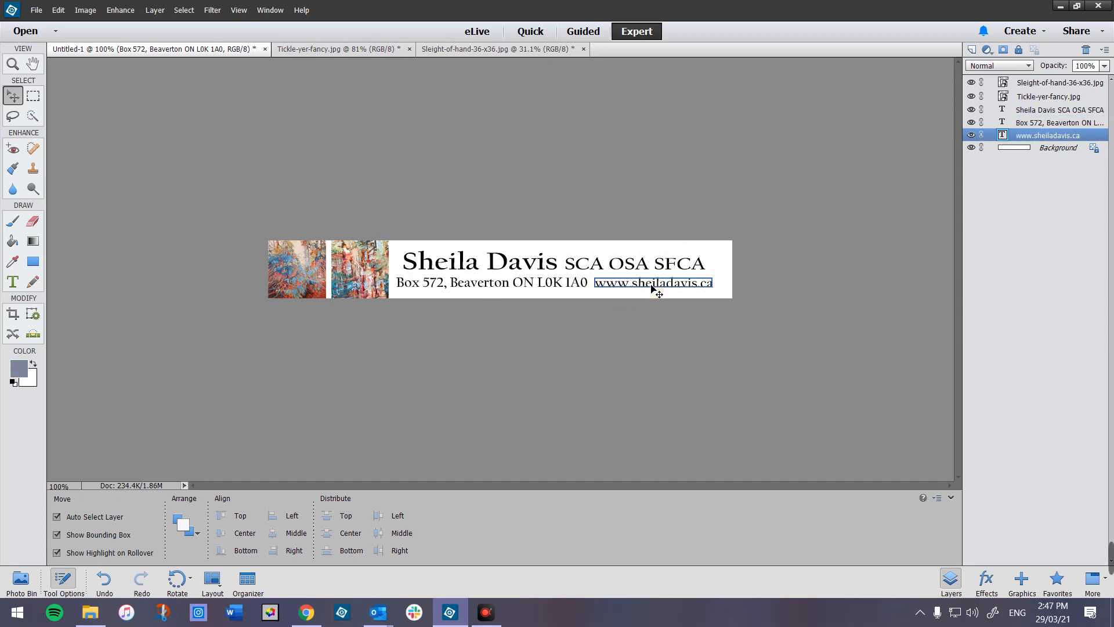
double_click(548, 286)
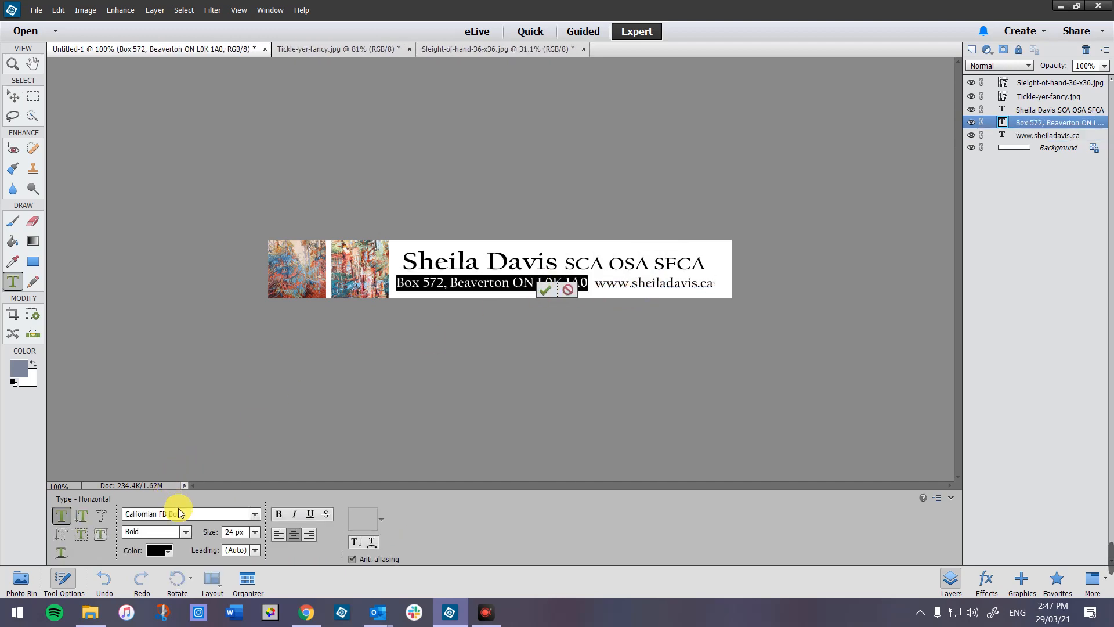
click(254, 531)
click(251, 464)
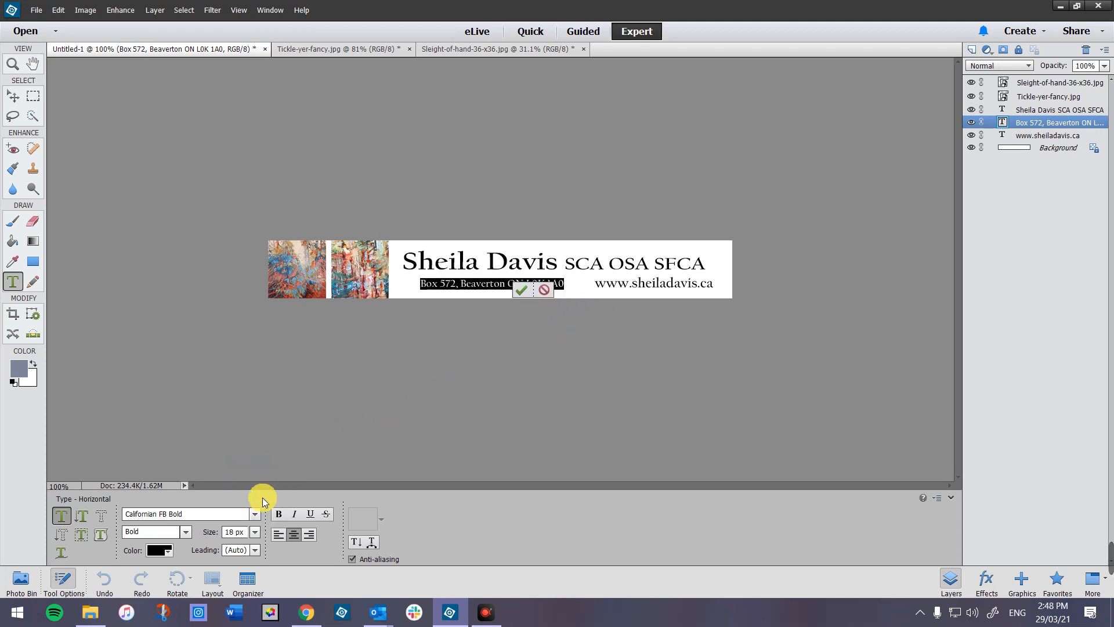
click(223, 534)
text(20)
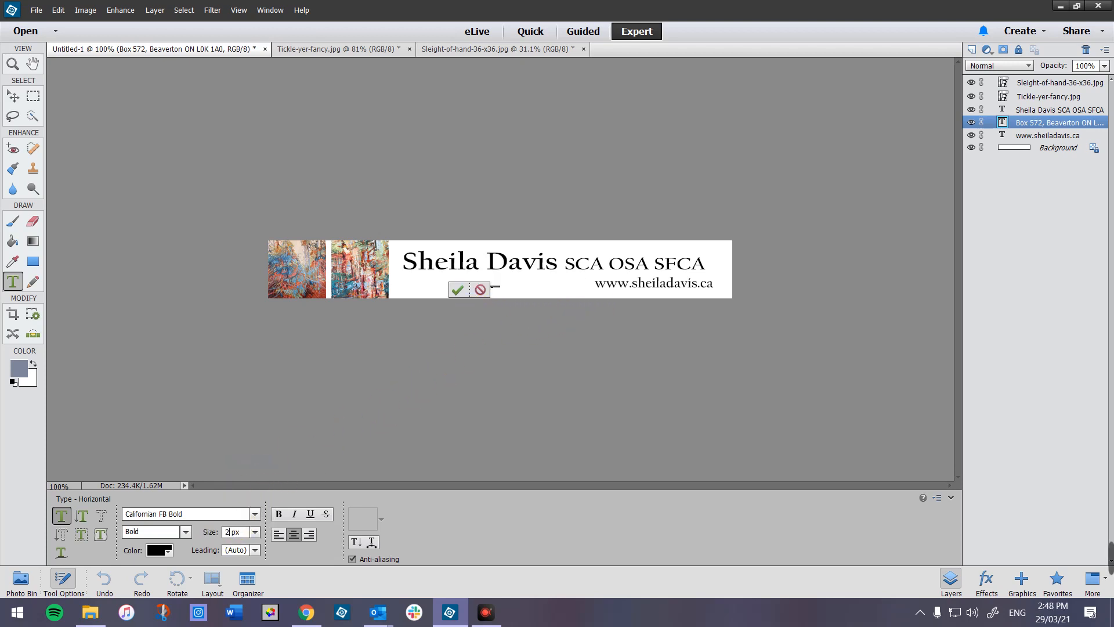
click(664, 285)
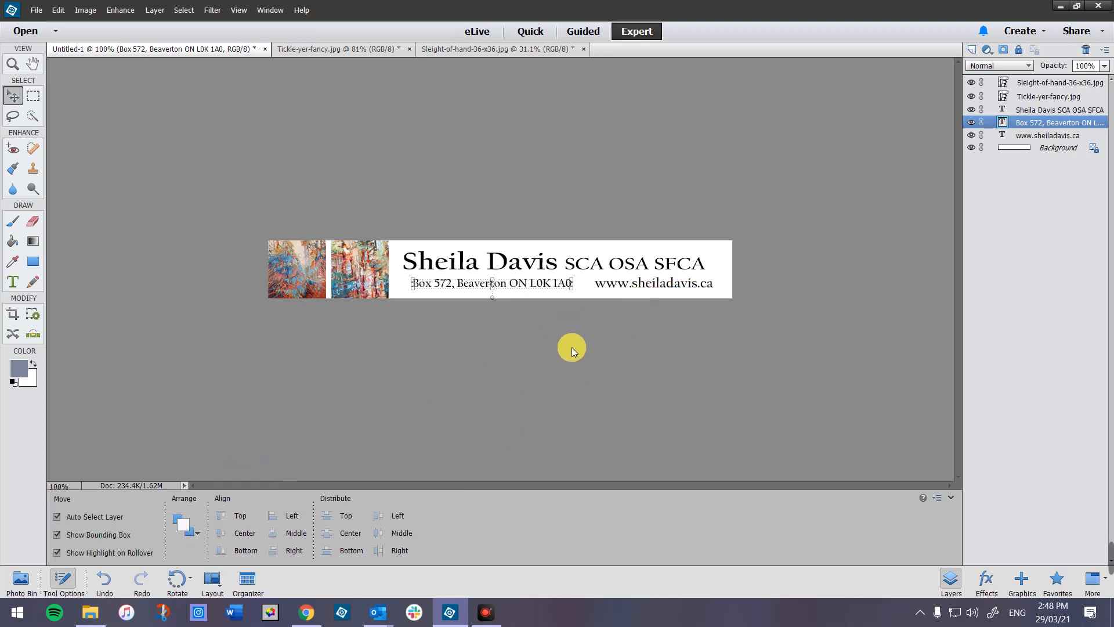
double_click(642, 286)
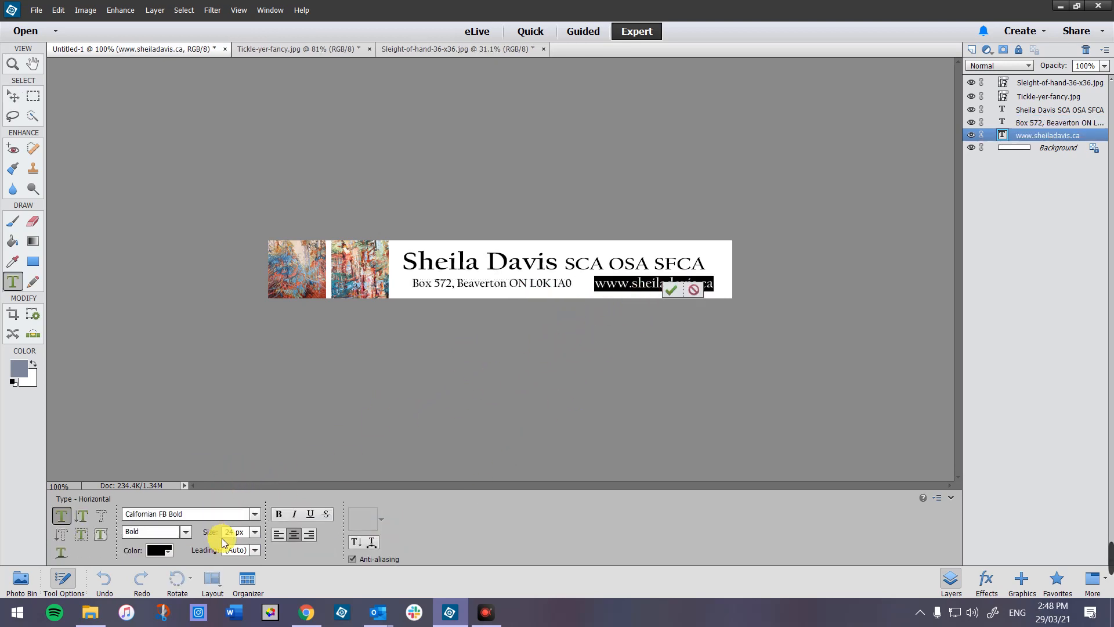
click(254, 532)
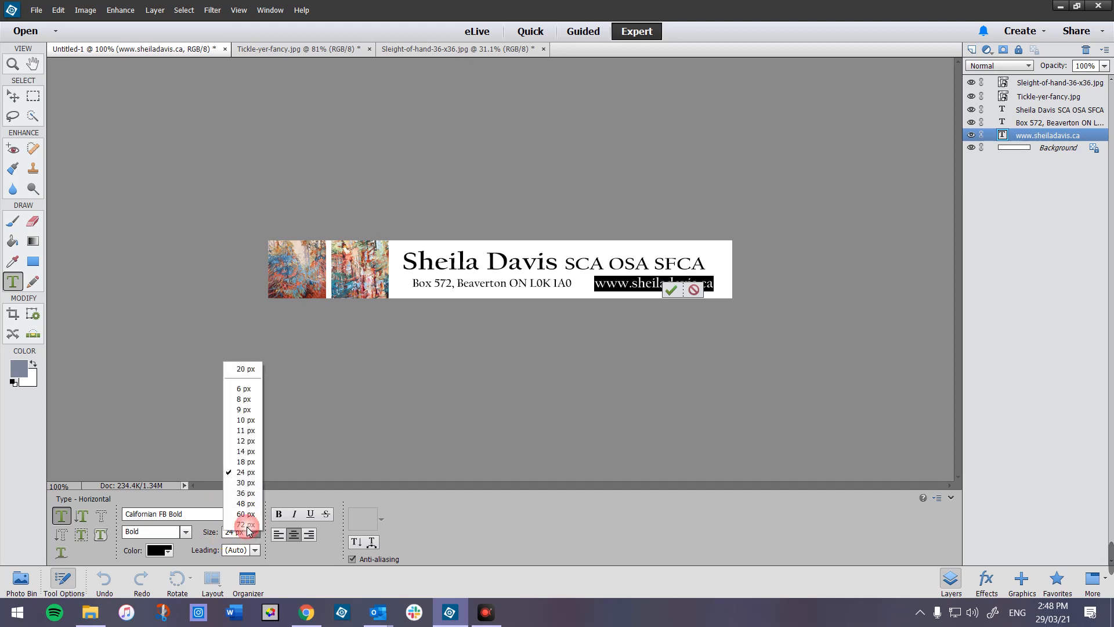
click(239, 472)
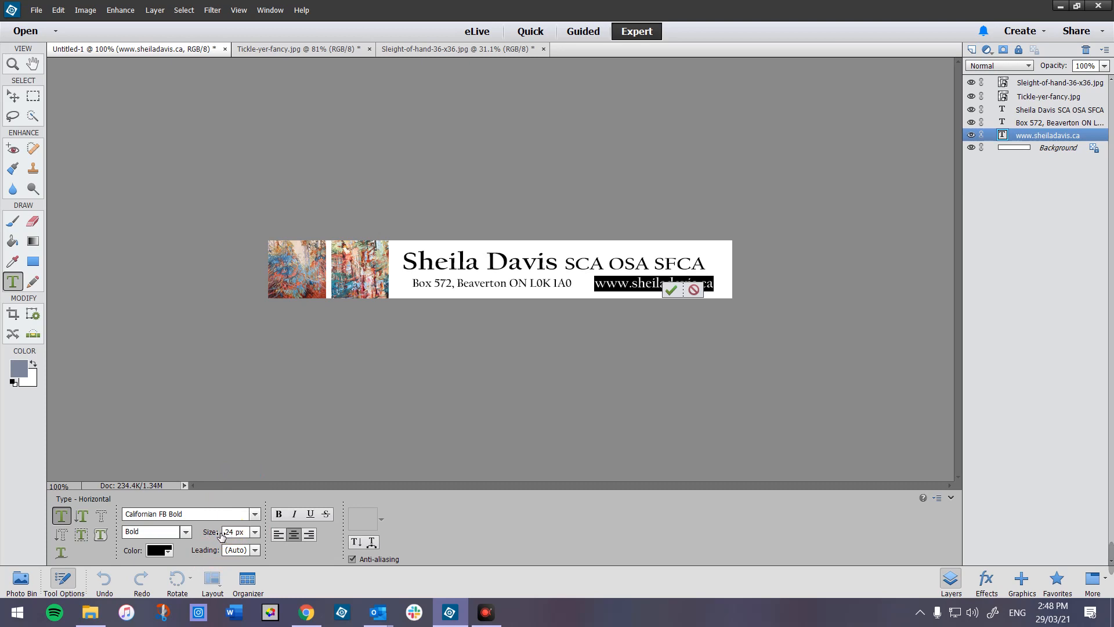
click(236, 533)
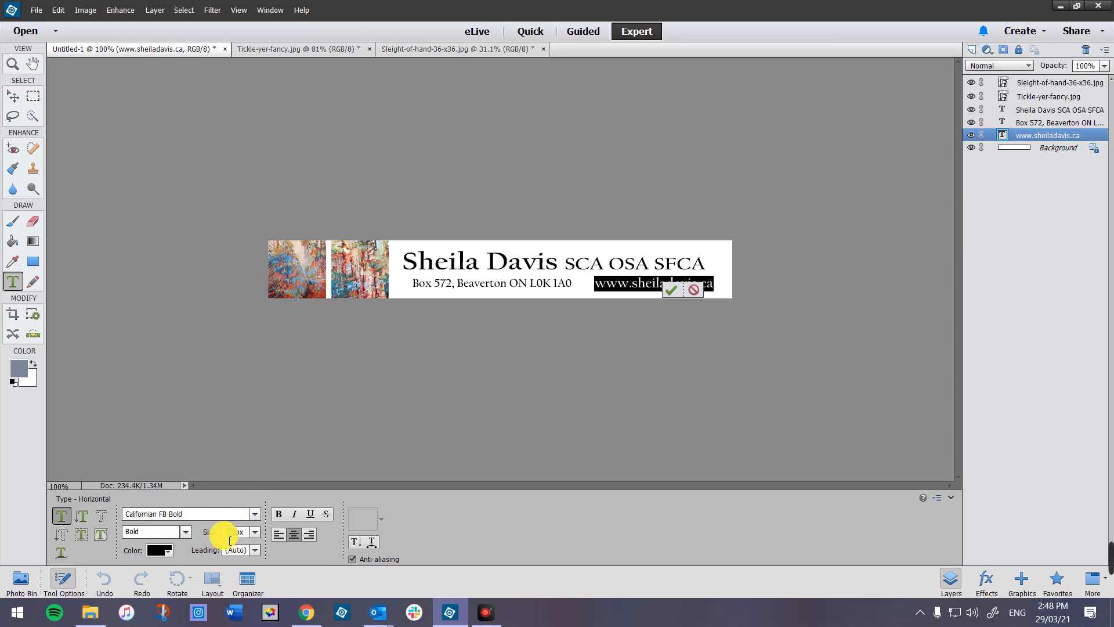
text(20)
key(Return)
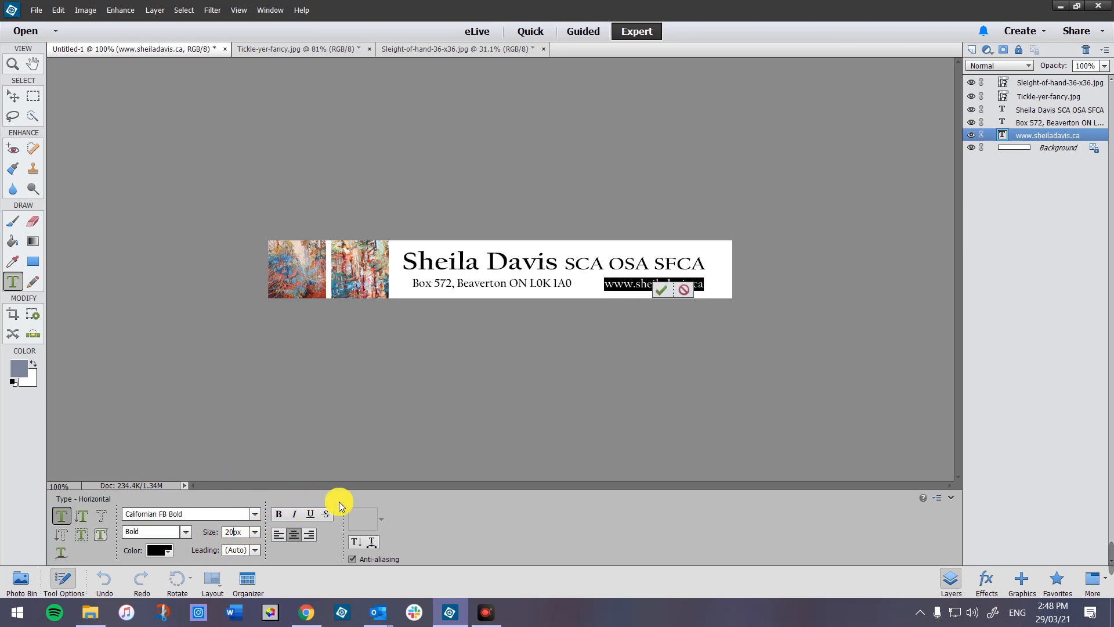
key(ctrl+Return)
click(653, 295)
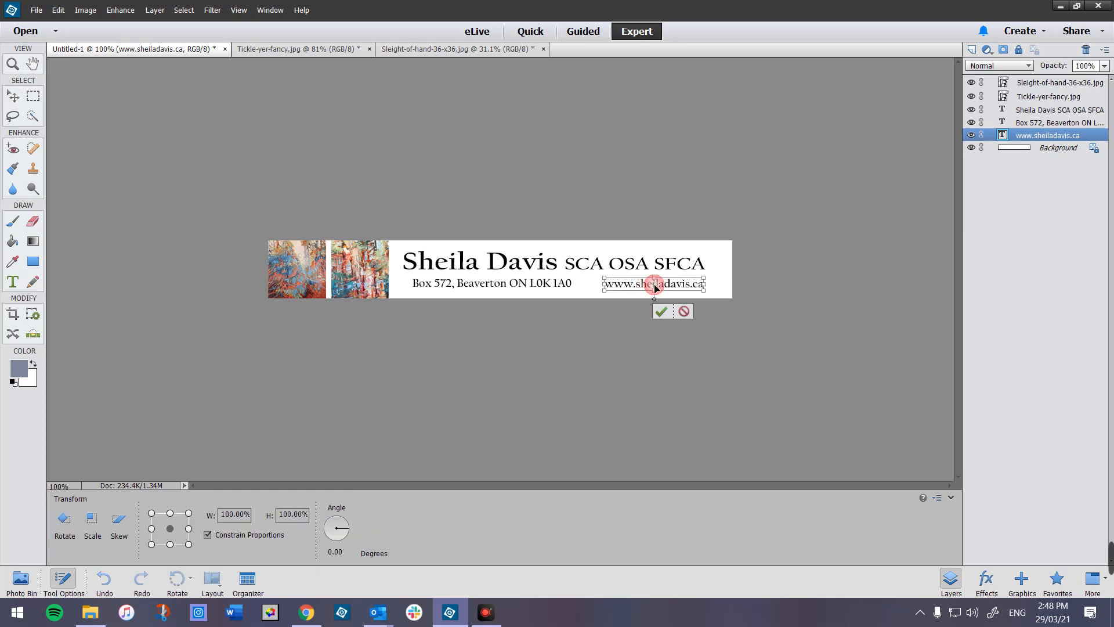
drag(654, 284, 642, 285)
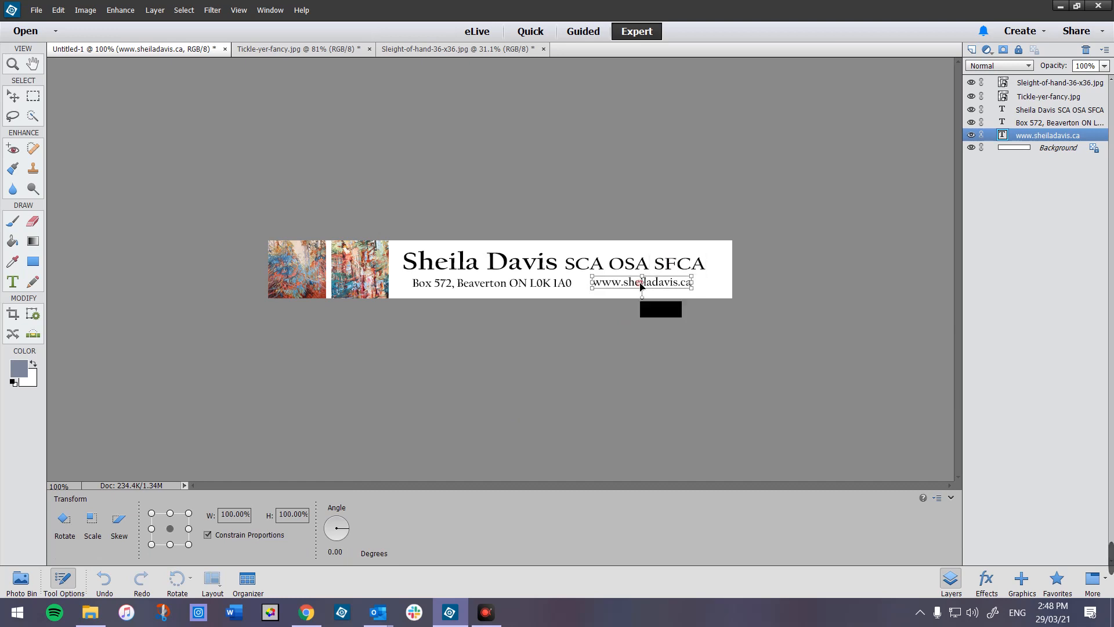
click(649, 310)
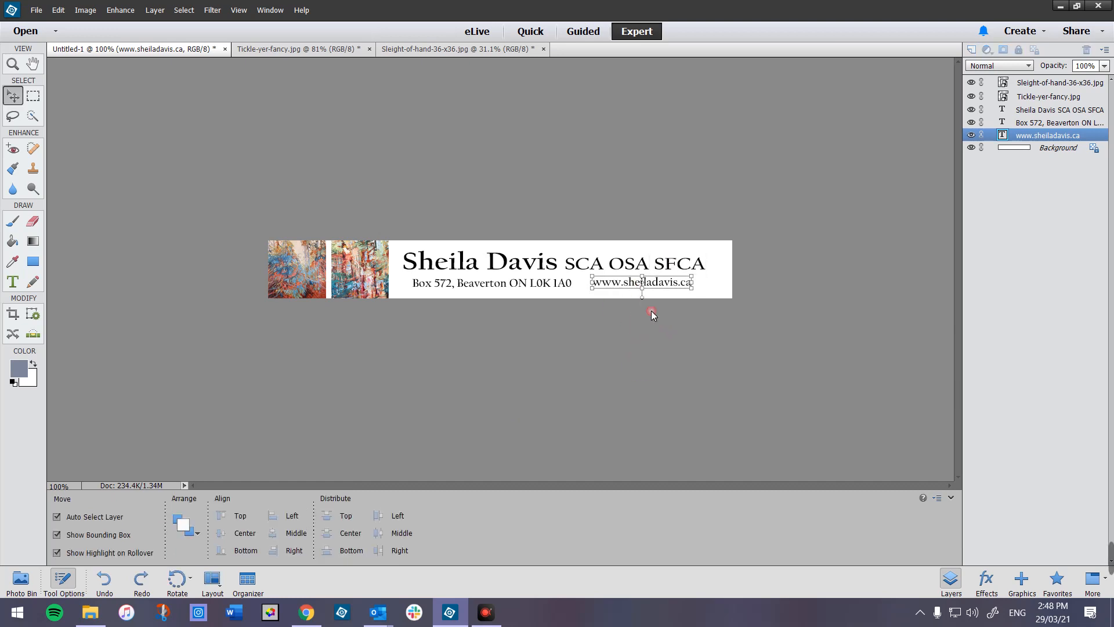
click(649, 353)
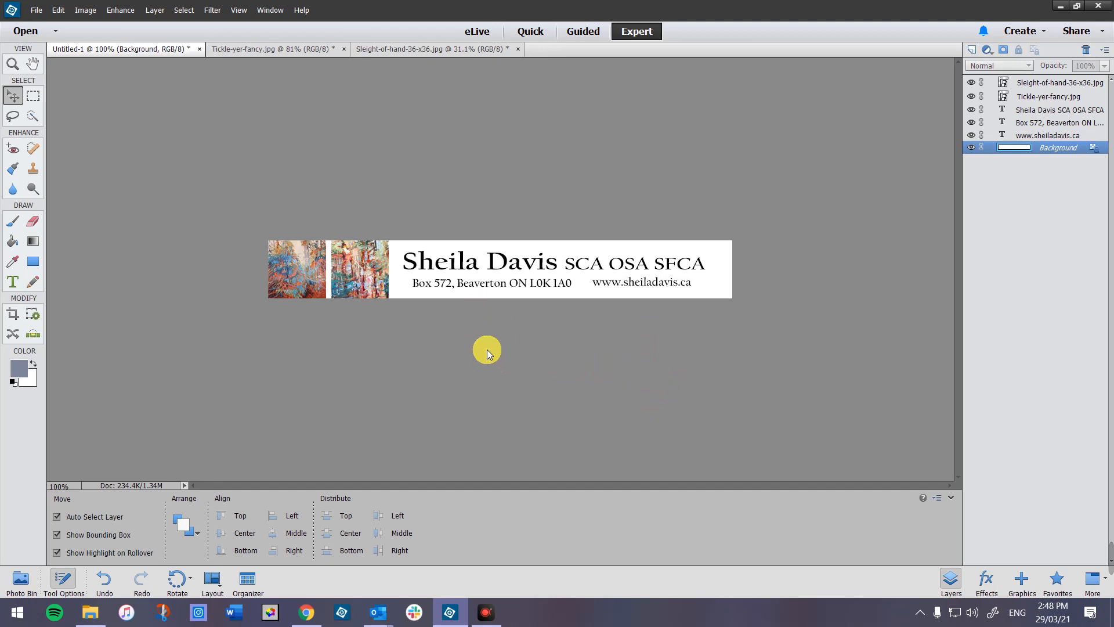
- Save the banner to the Desktop as JPEG 'Stationary 3', accepting the default JPEG options
click(36, 12)
click(64, 123)
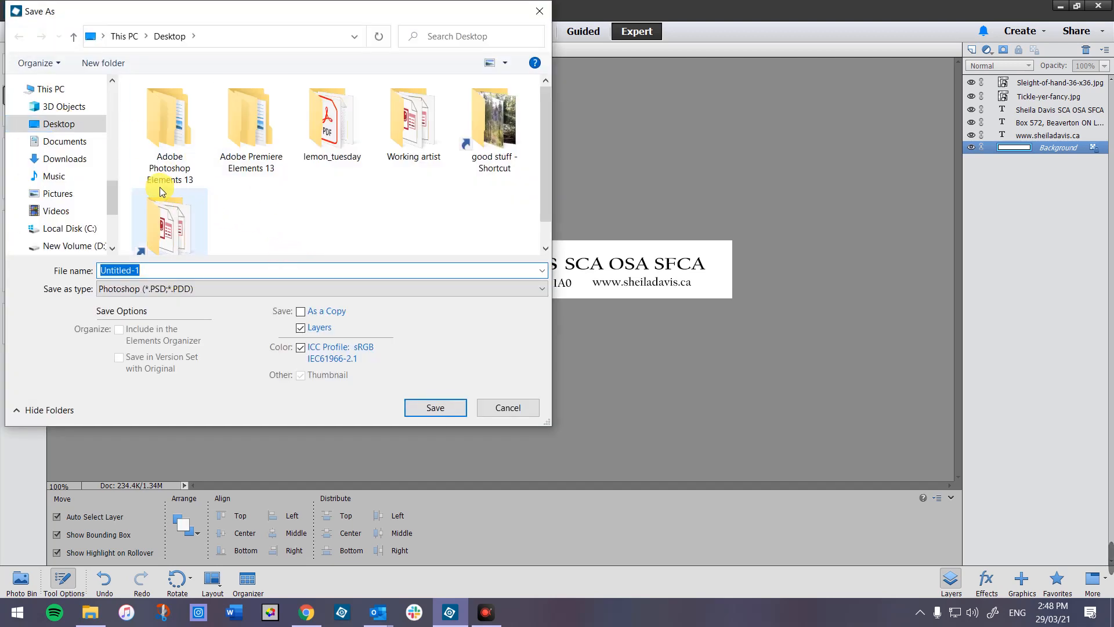
drag(164, 271, 123, 281)
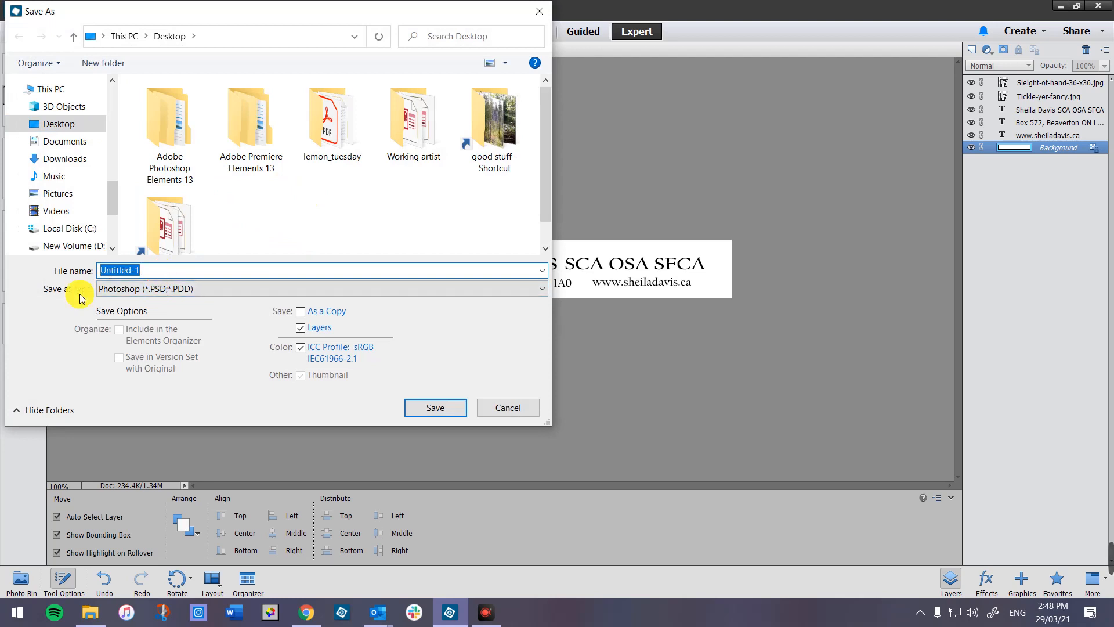
text(Stationa)
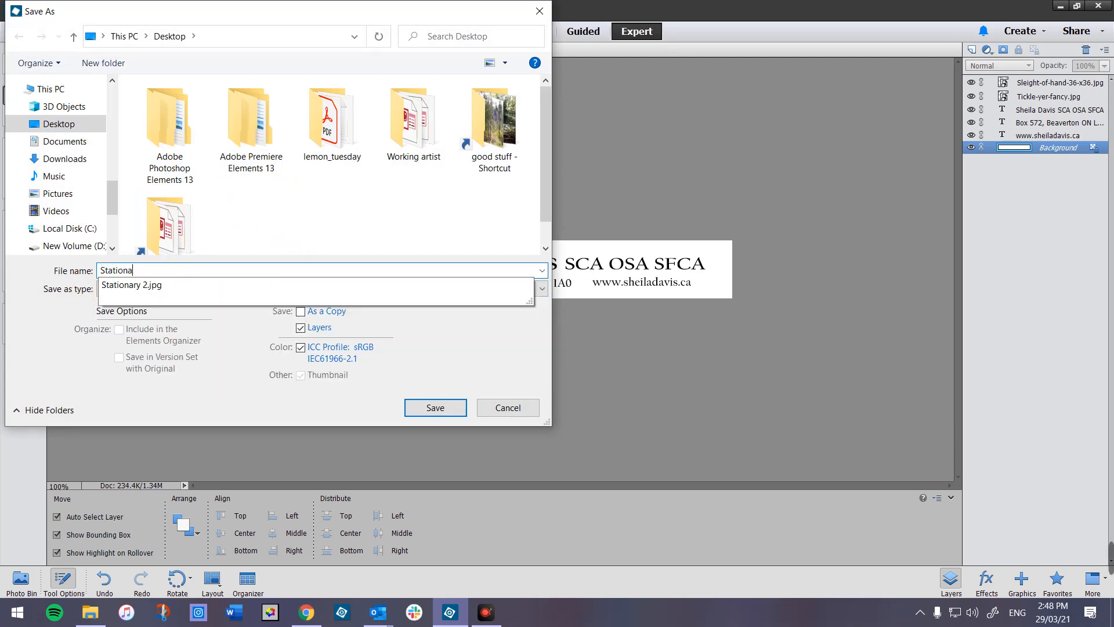
text(ry 3)
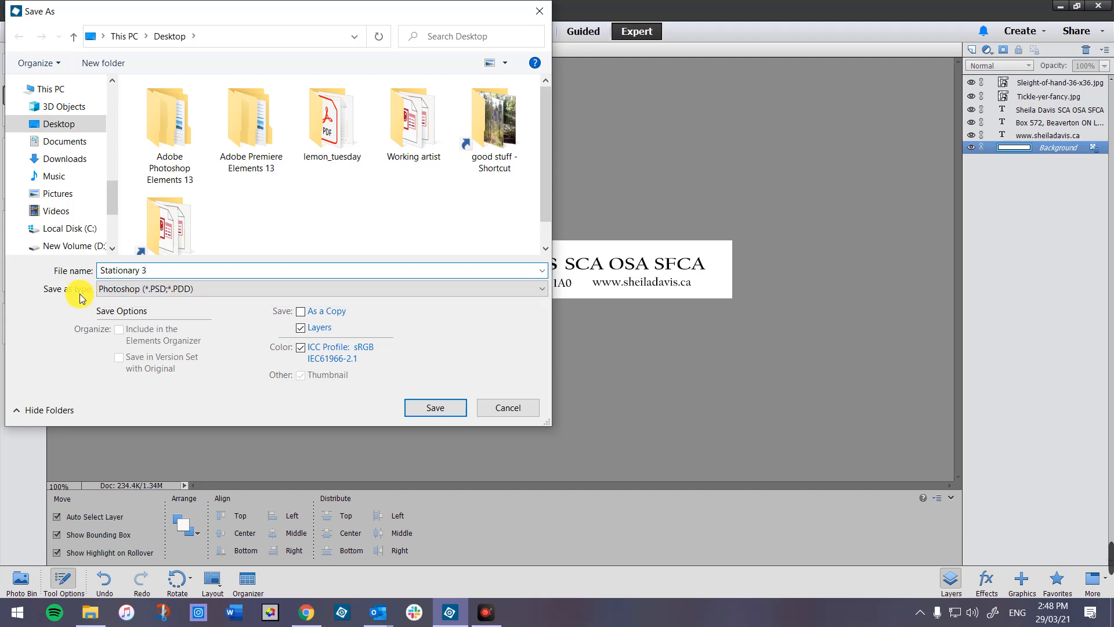
click(126, 295)
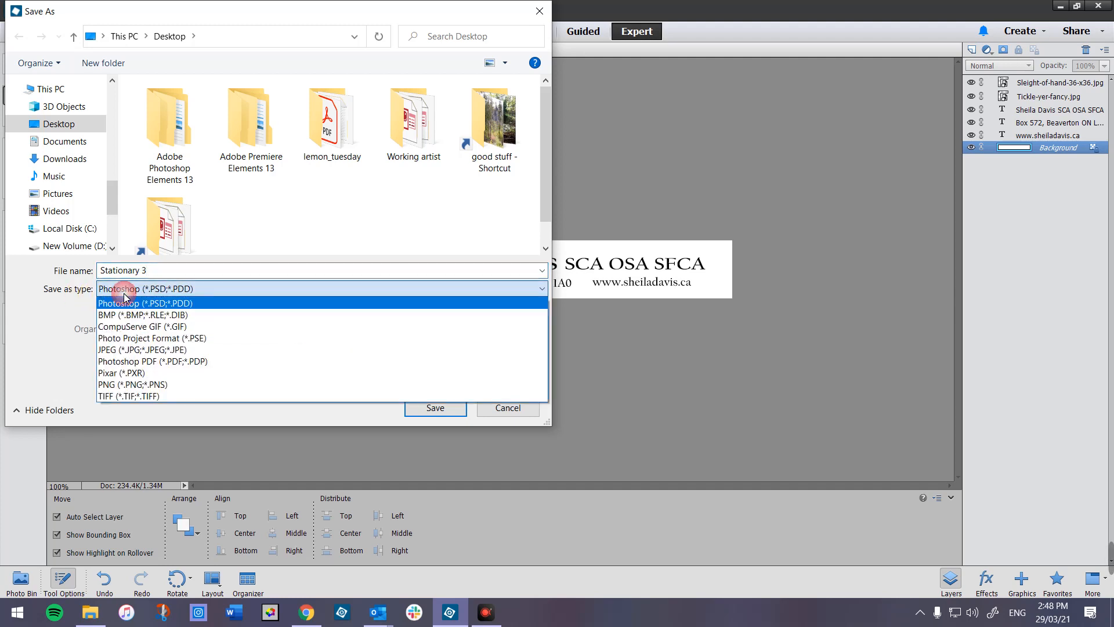
click(135, 350)
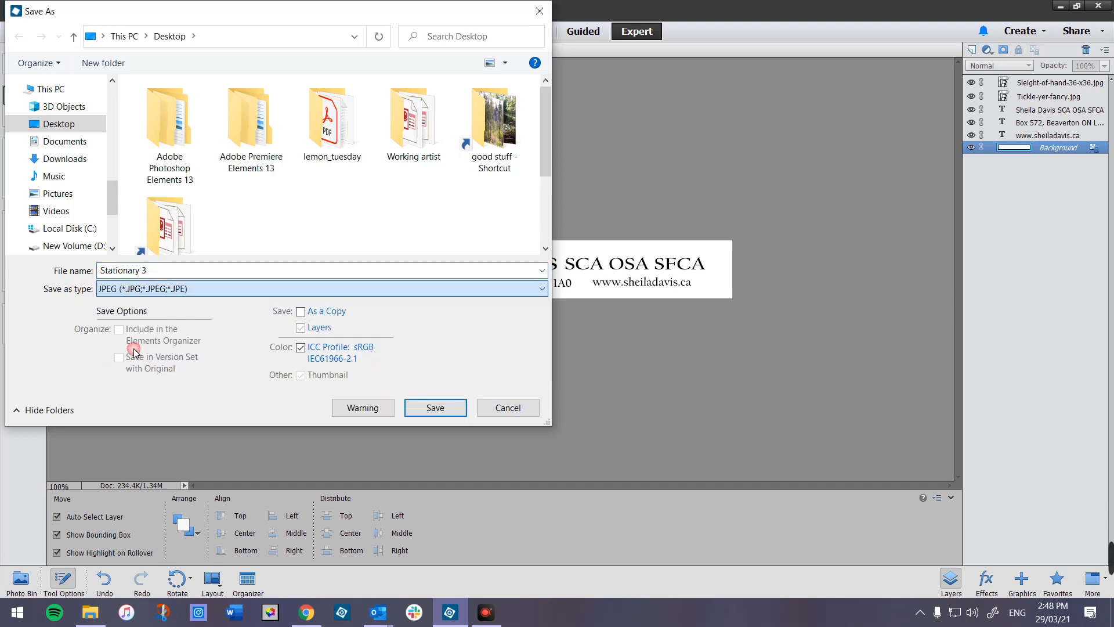
click(433, 408)
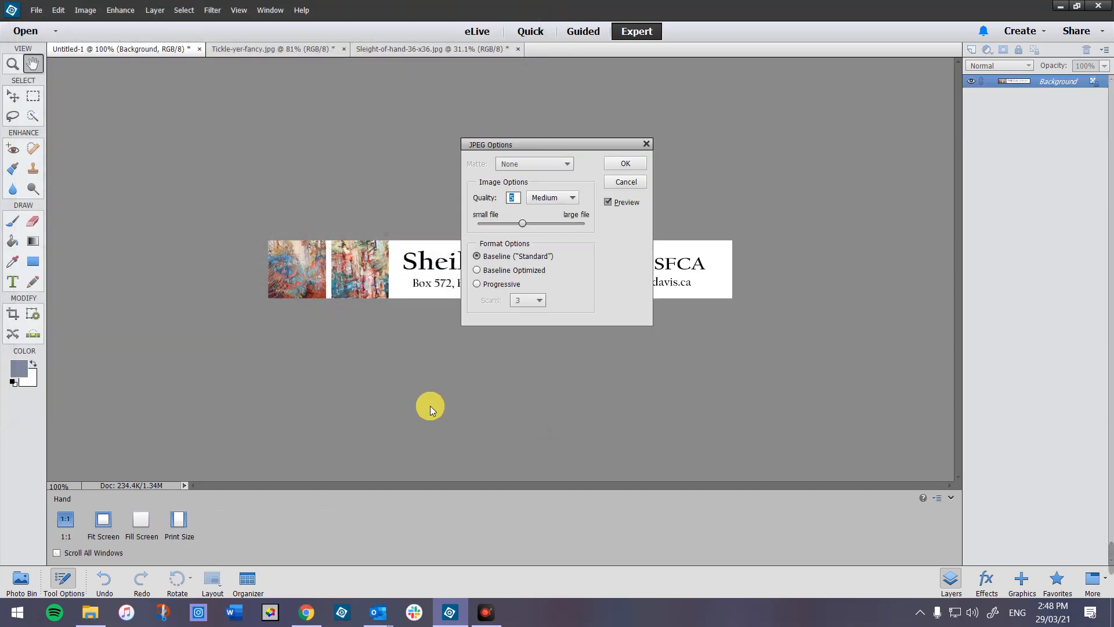
click(626, 164)
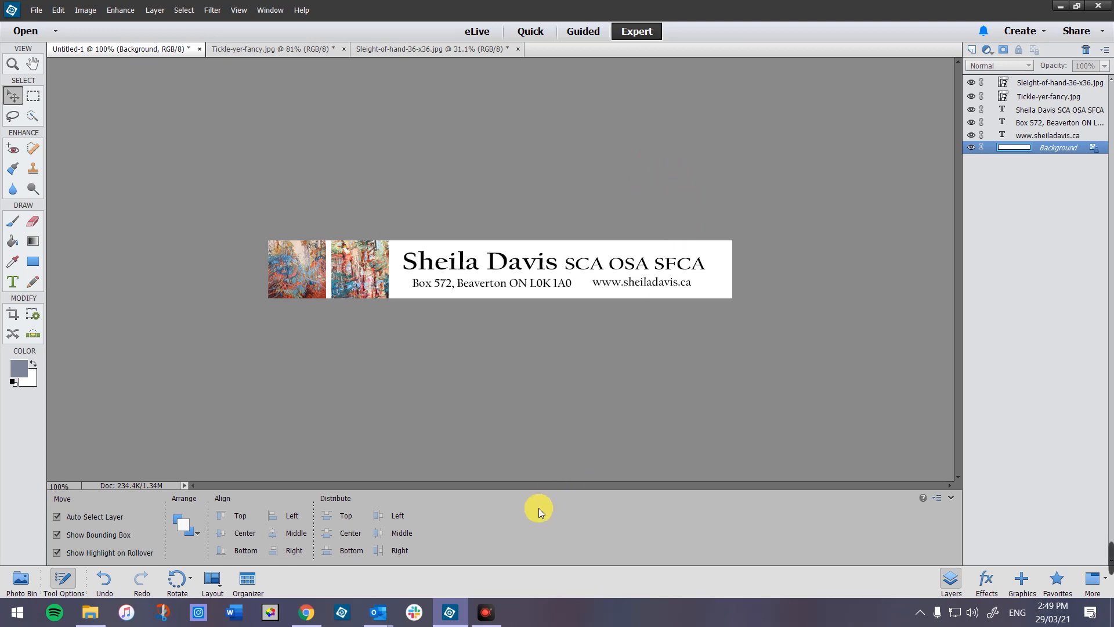
mouse_move(377, 618)
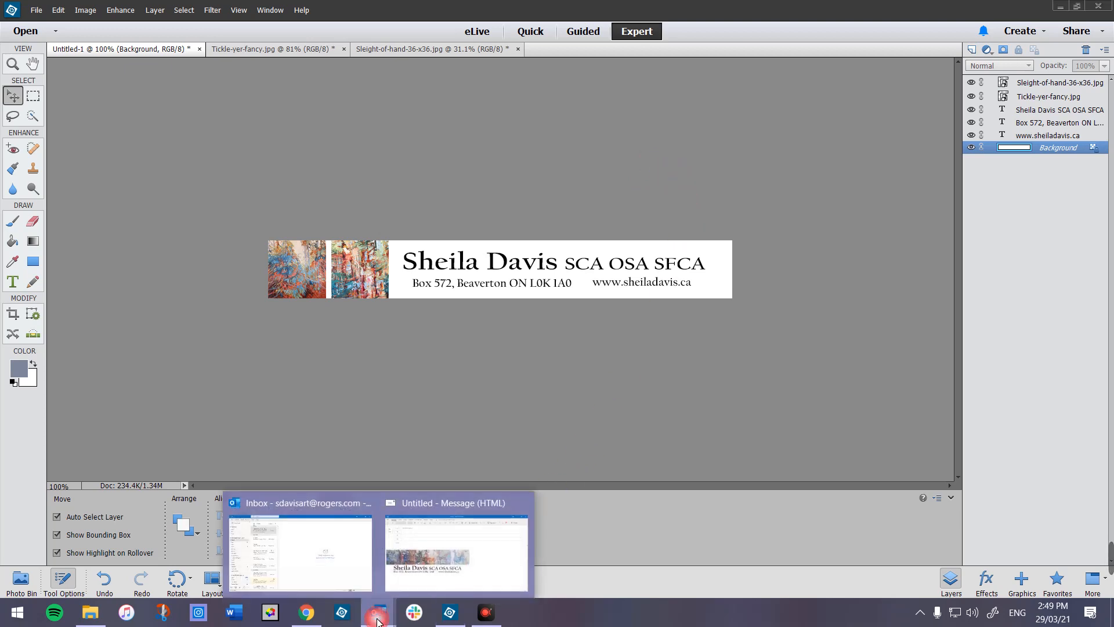
- Start a new email message from the Outlook inbox
click(338, 552)
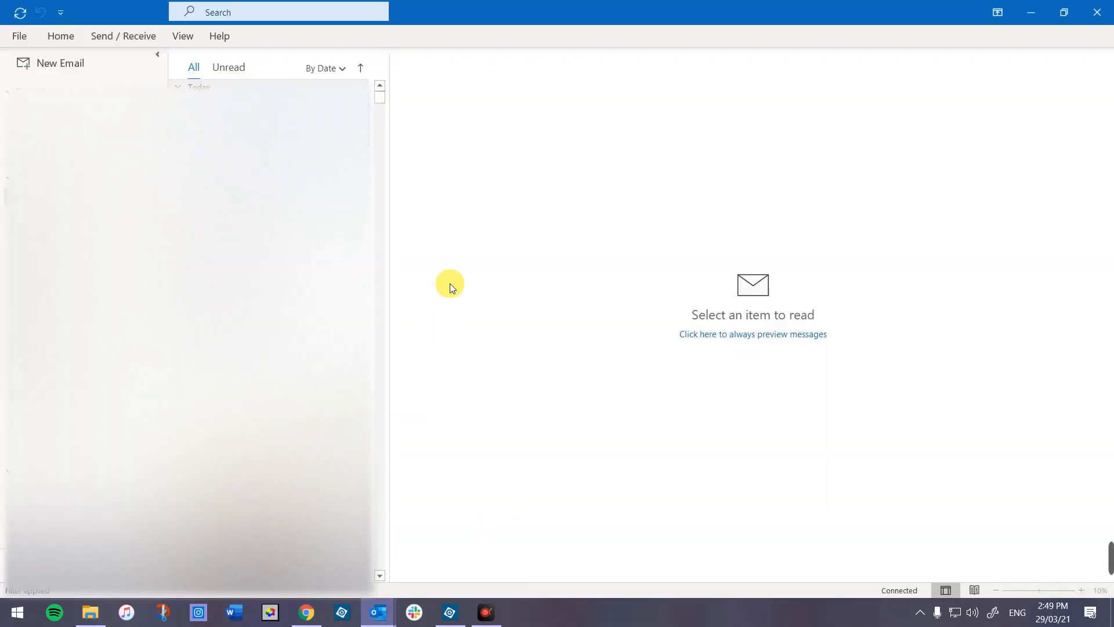
click(57, 64)
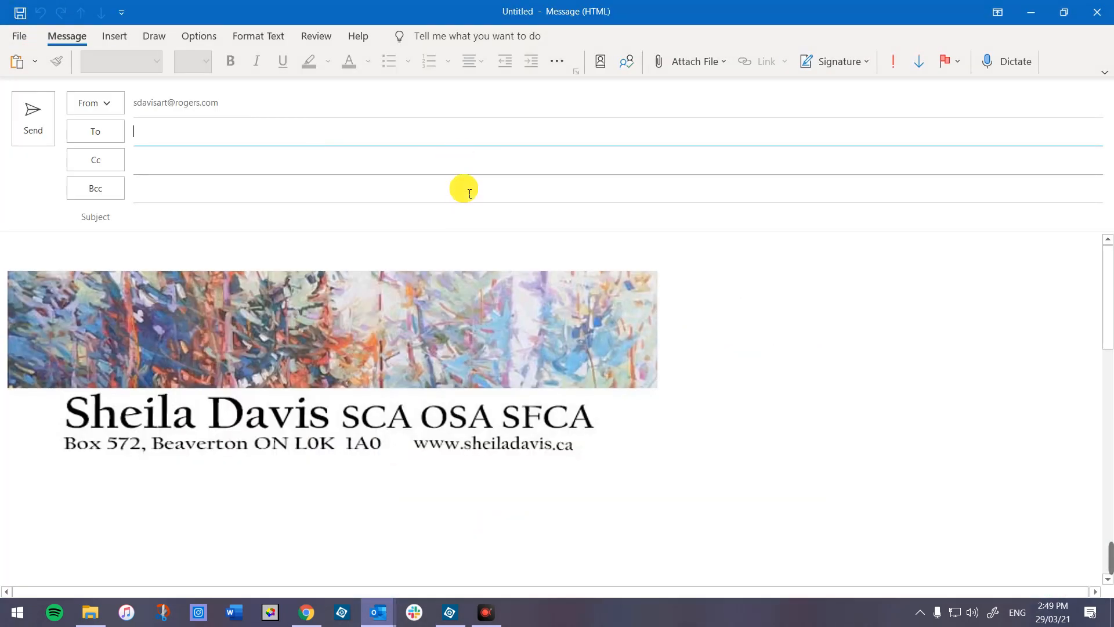
click(20, 37)
click(27, 46)
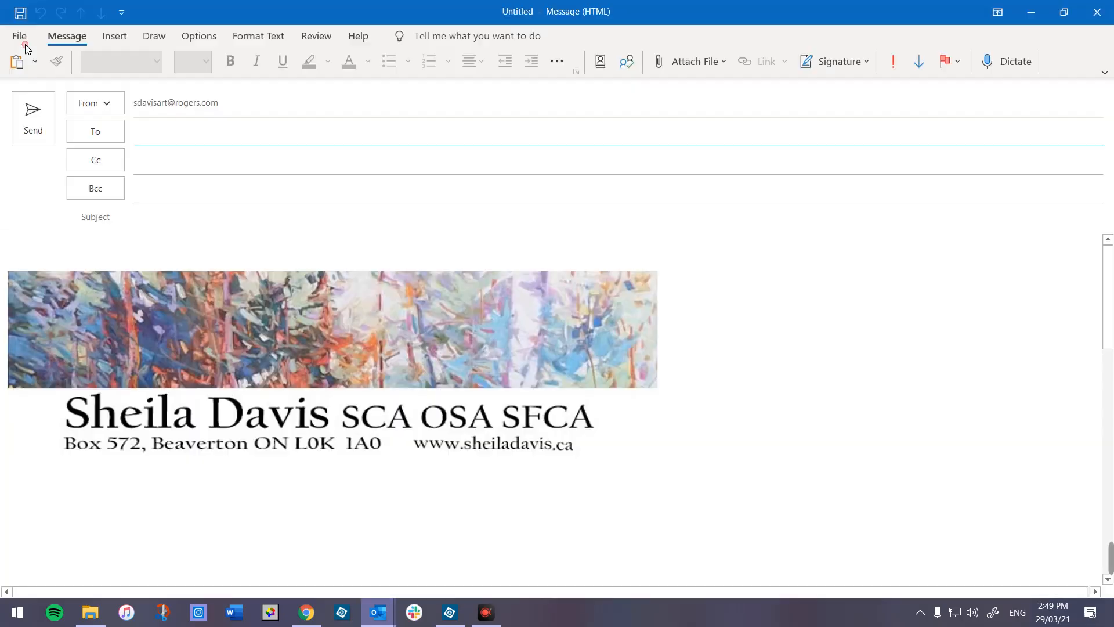
- Delete the old banner picture and the signature text from the message body
click(292, 350)
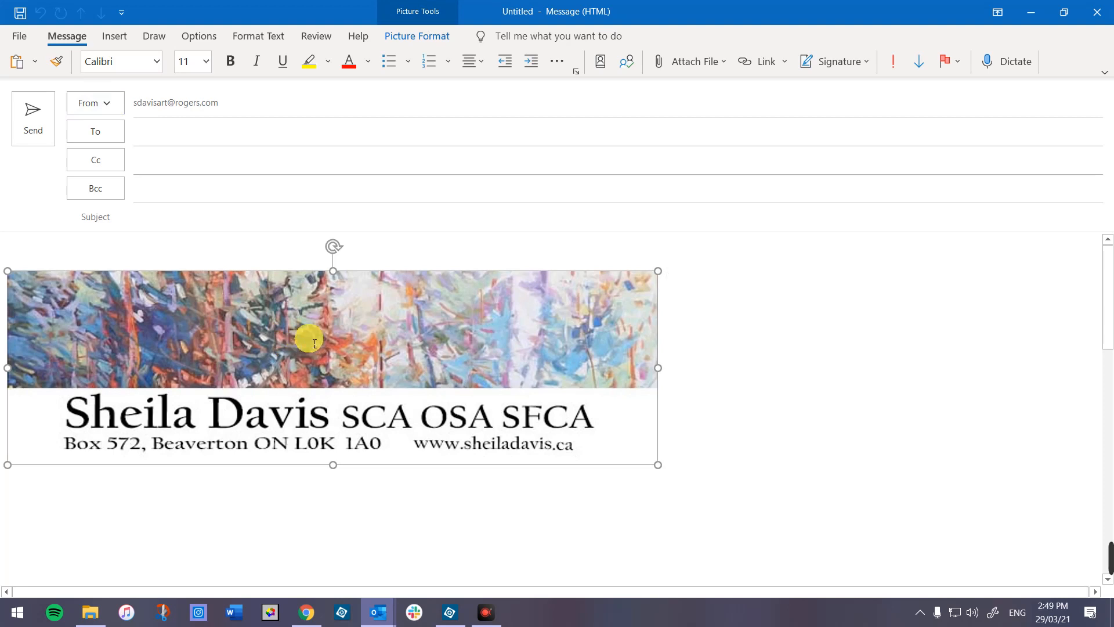
key(Delete)
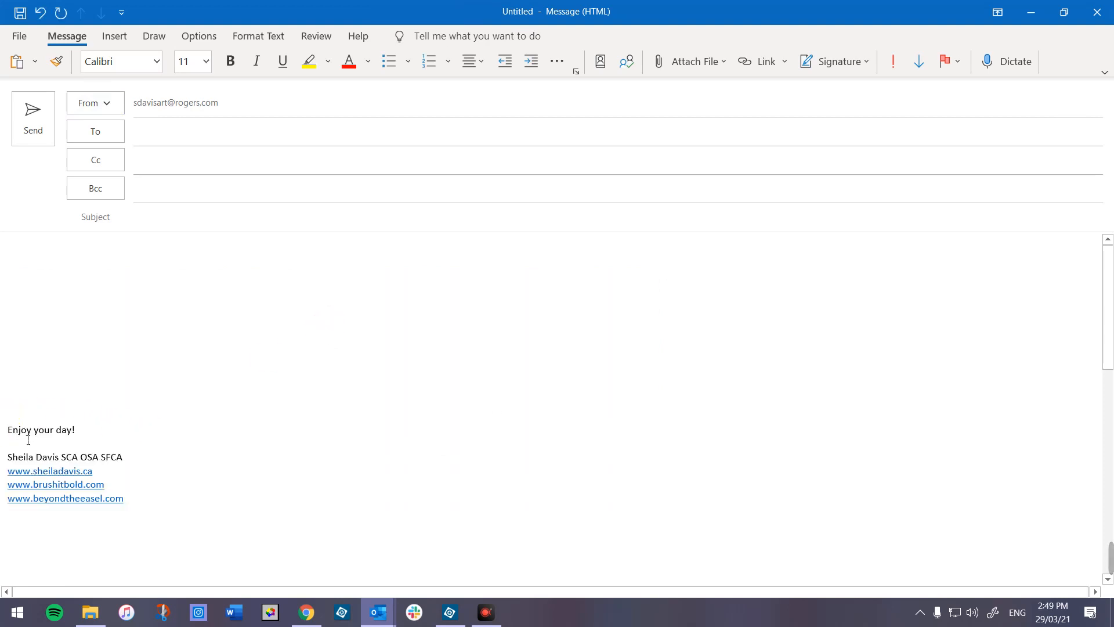
drag(25, 437, 132, 522)
key(Delete)
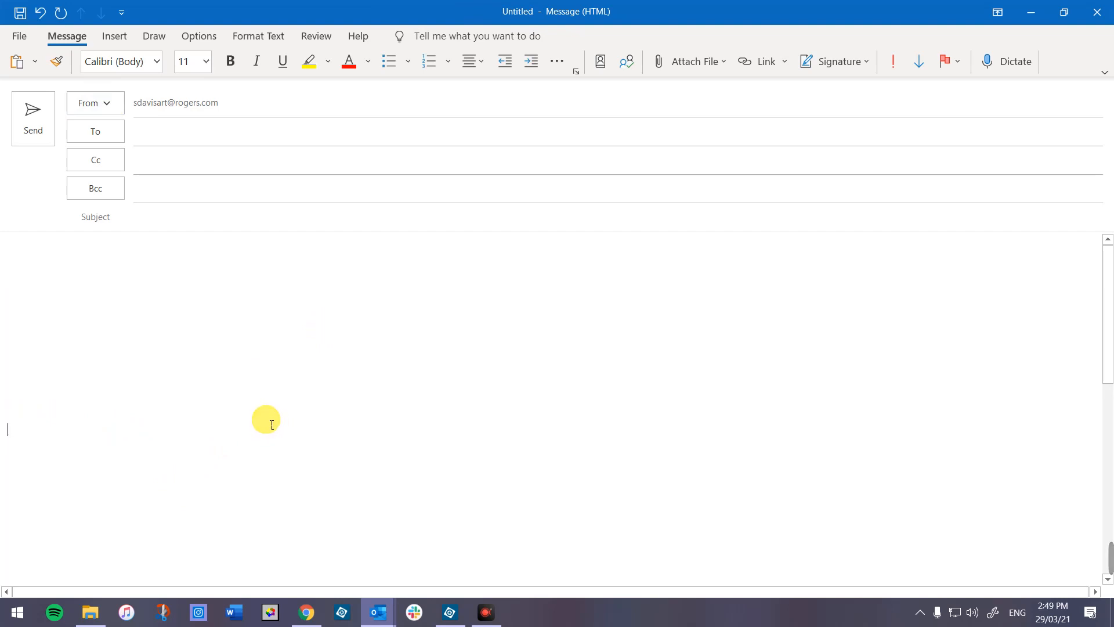
- Choose a different sending account in the From list
click(107, 105)
click(118, 139)
click(197, 281)
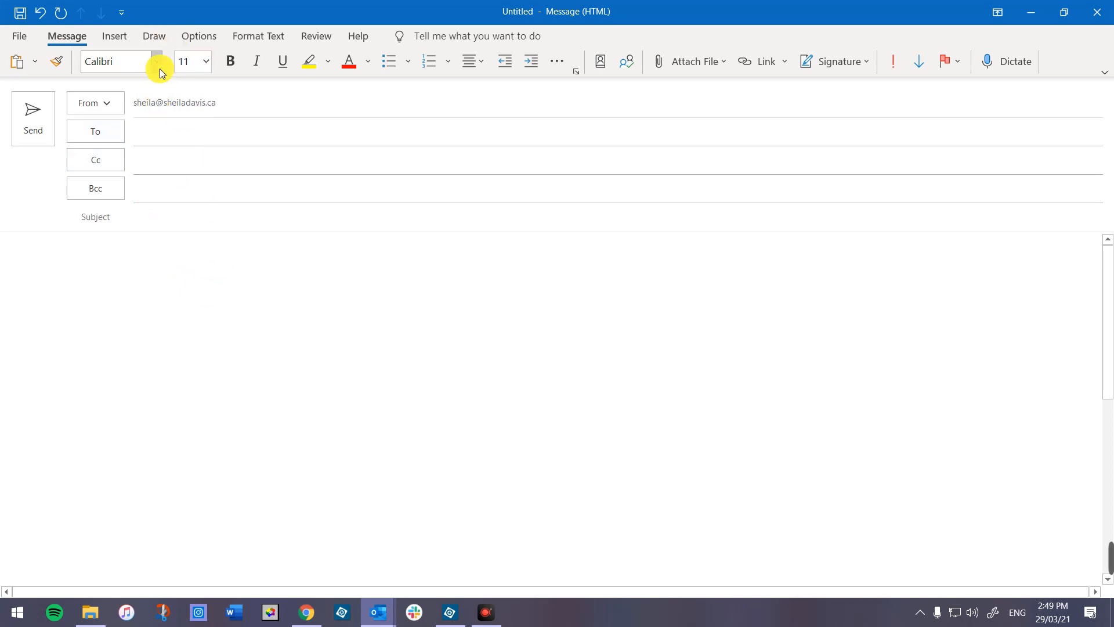
- Insert the Stationary 3 picture into the message body
click(124, 35)
click(272, 70)
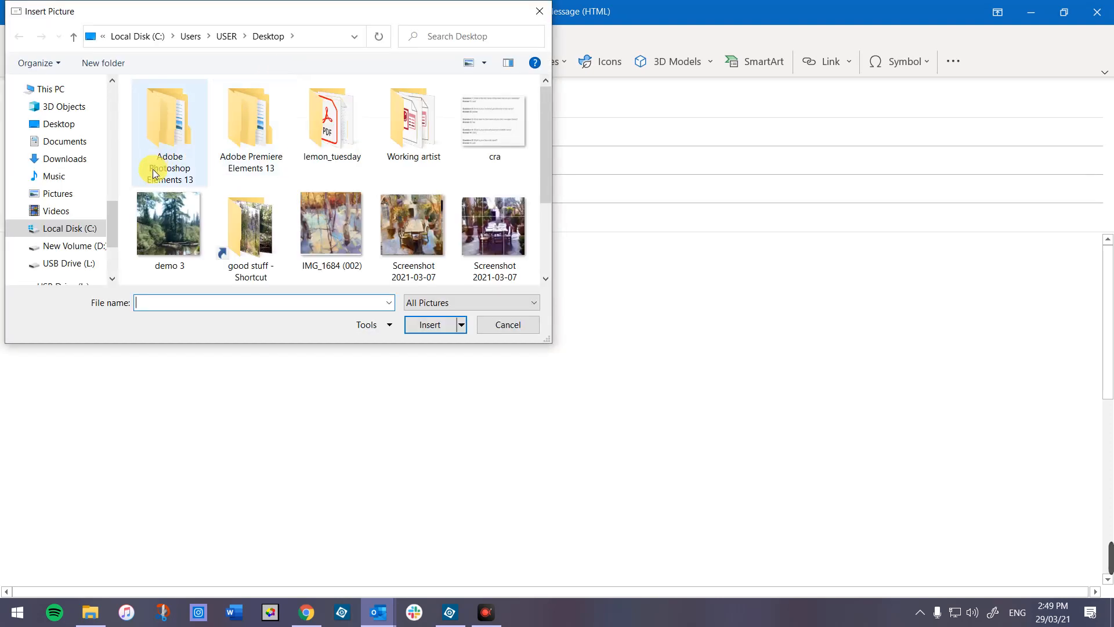
drag(544, 127, 548, 196)
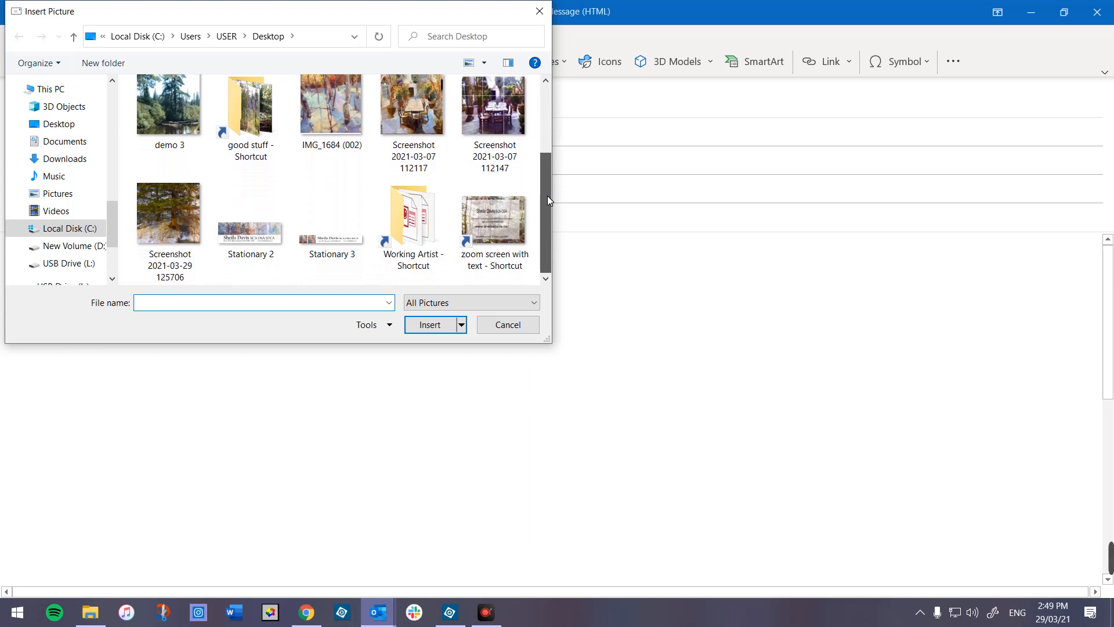
double_click(330, 250)
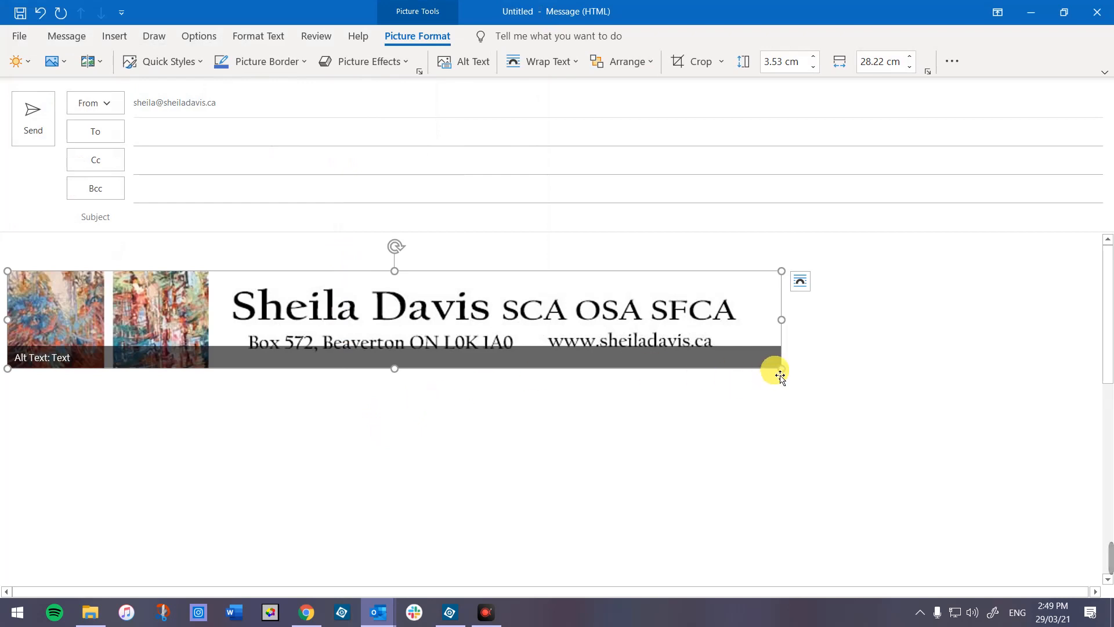
- Shrink the banner to about 24 cm wide and add blank lines below it
drag(783, 370, 670, 305)
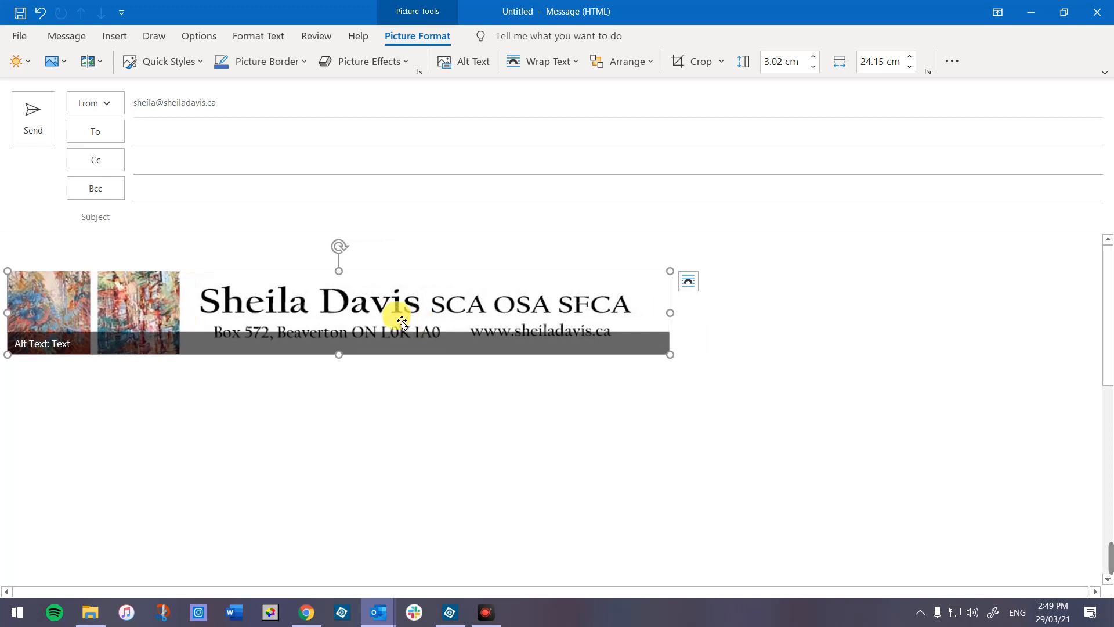
click(498, 352)
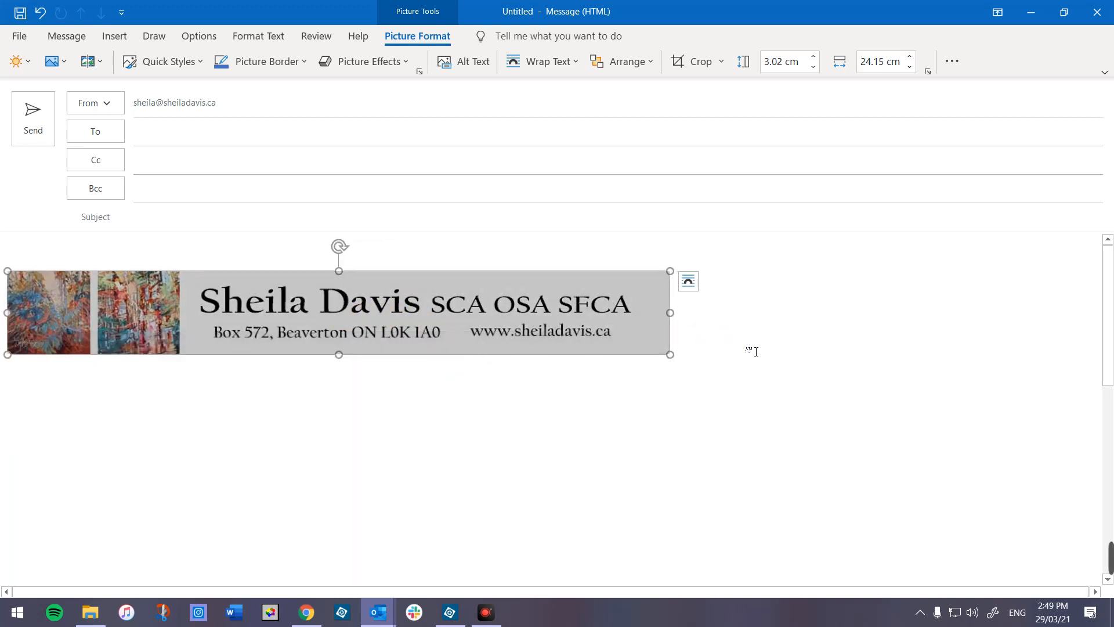
click(707, 349)
key(Return)
key(Return)
key(Return)
key(Return)
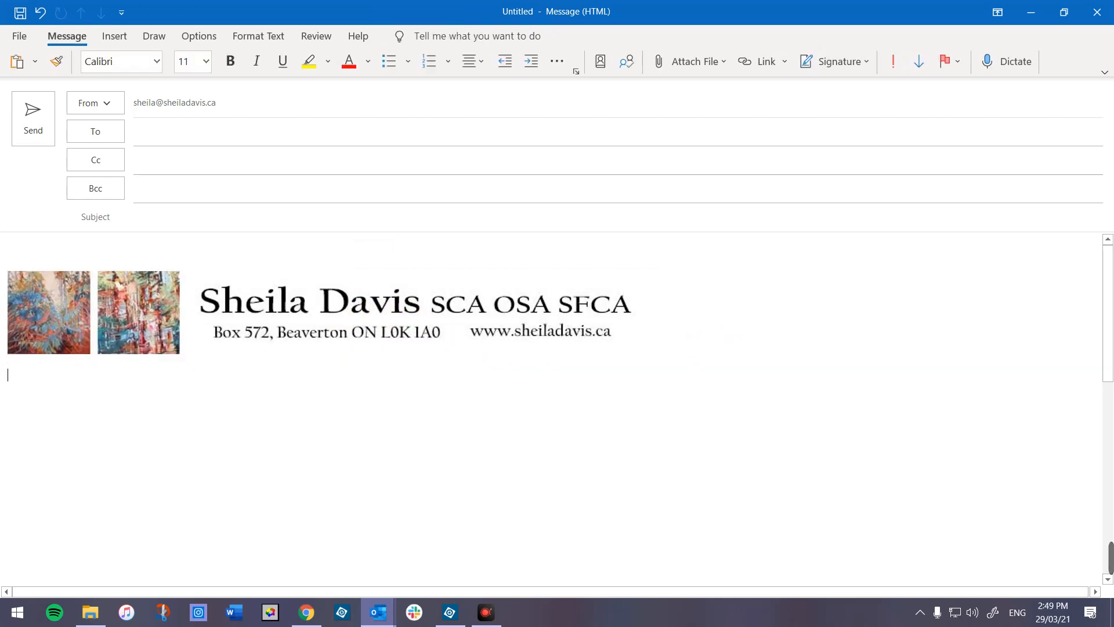
key(Return)
key(Return)
key(Return)
- Type the 'Enjoy your day!' greeting, then the sender's name followed by SCA OSA SFCA
click(743, 345)
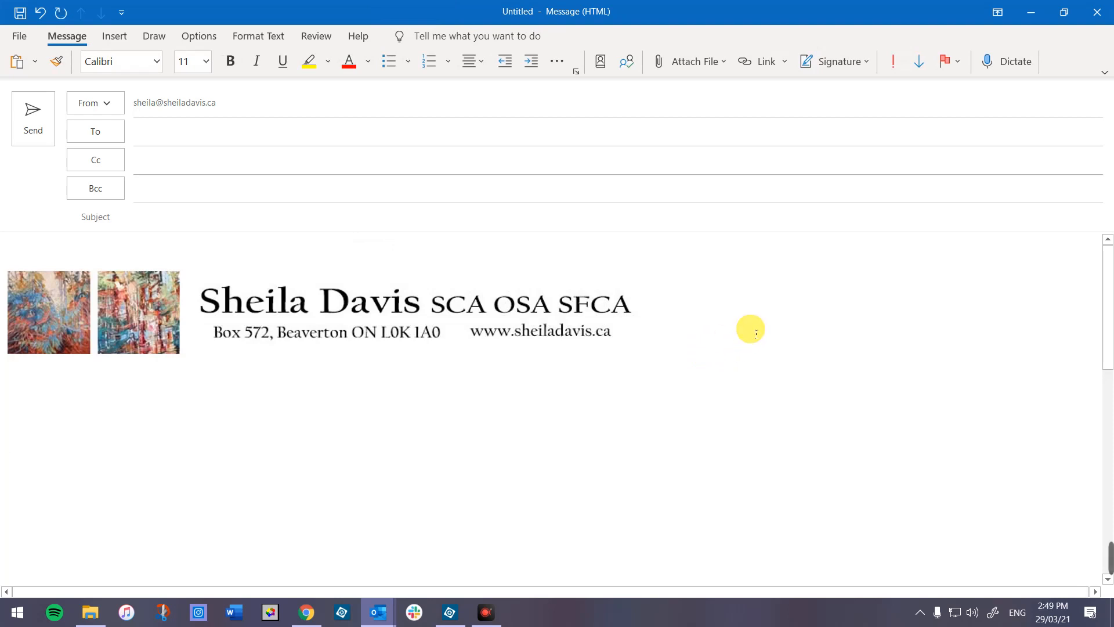
key(Return)
key(Return)
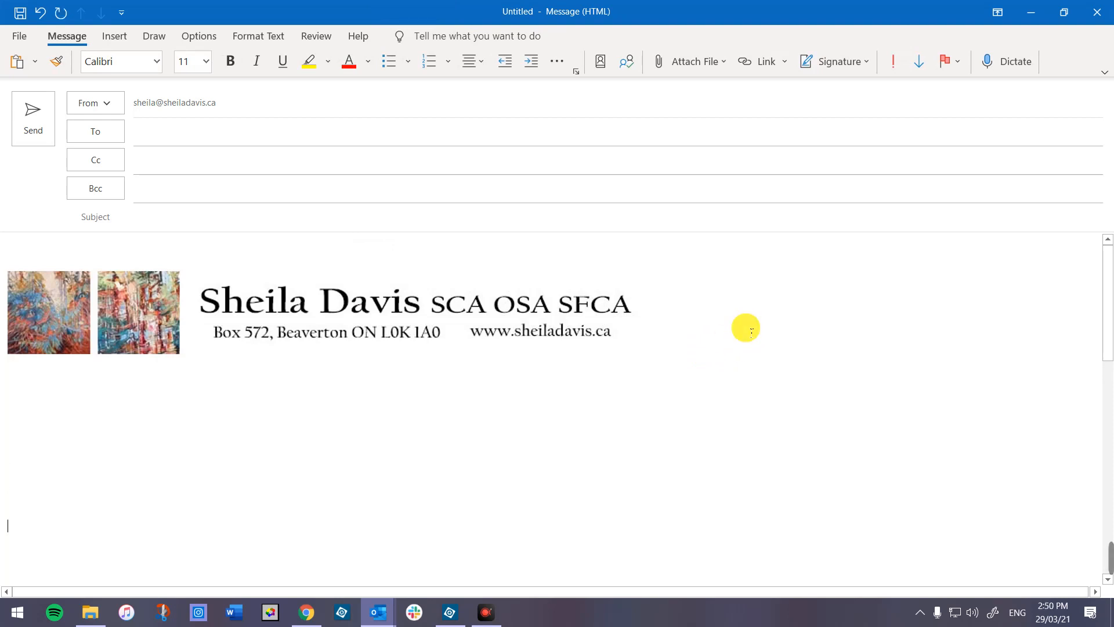
text(Enjoy )
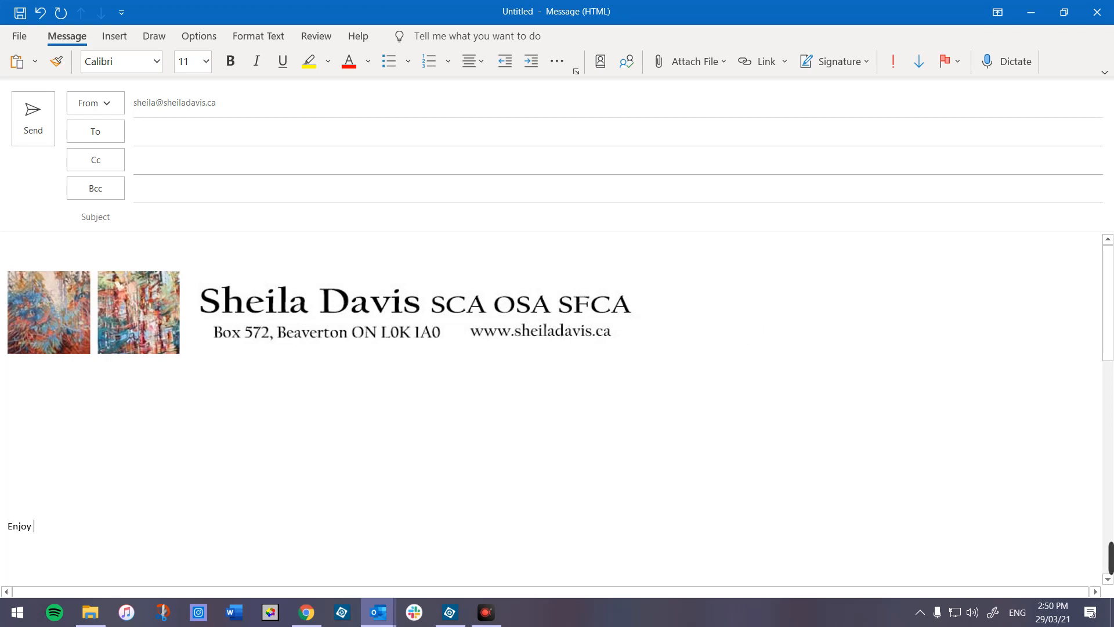
text(your c)
text(ay!)
key(Return)
text(Sheila DAv)
key(BackSpace)
text(avis )
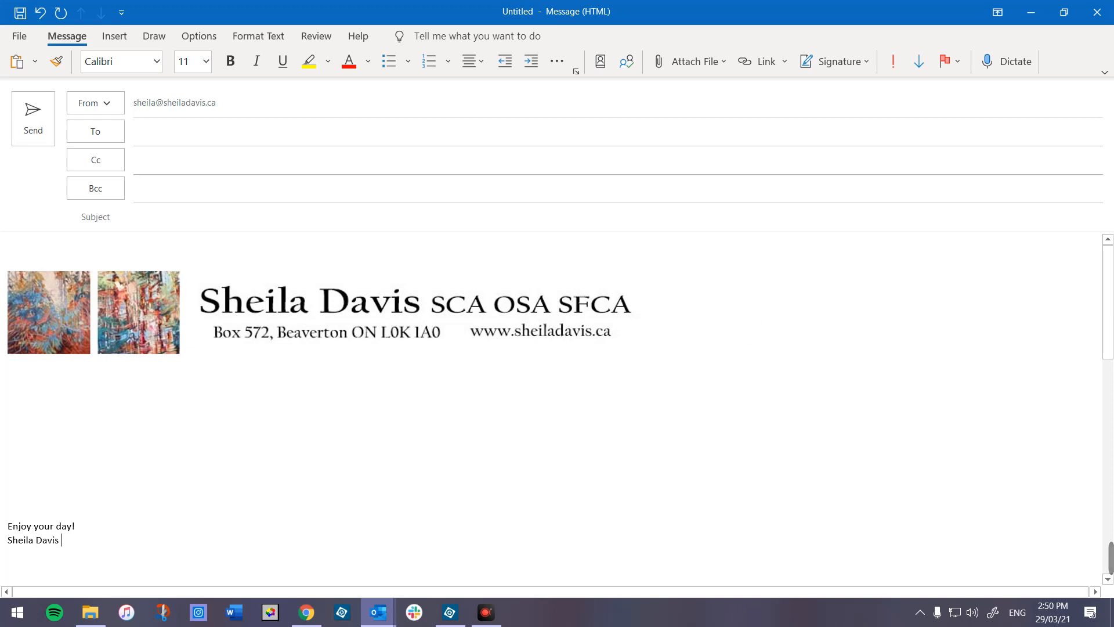
text(SCA OSA SFCA)
key(Return)
text(www.sheila)
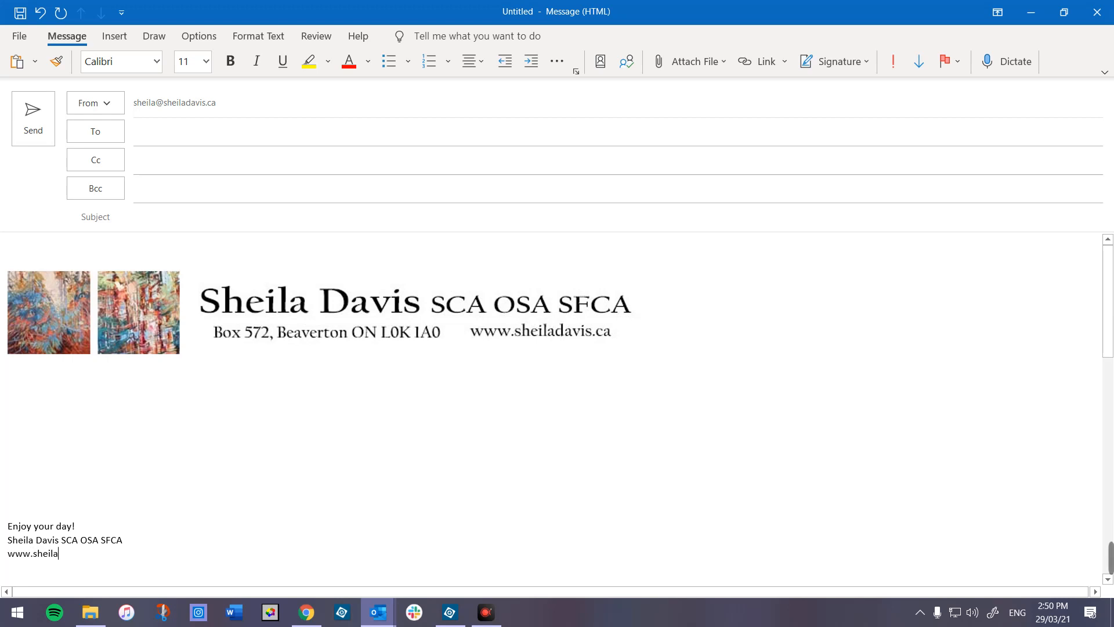
text(davis.ca)
key(Return)
text(www.brus)
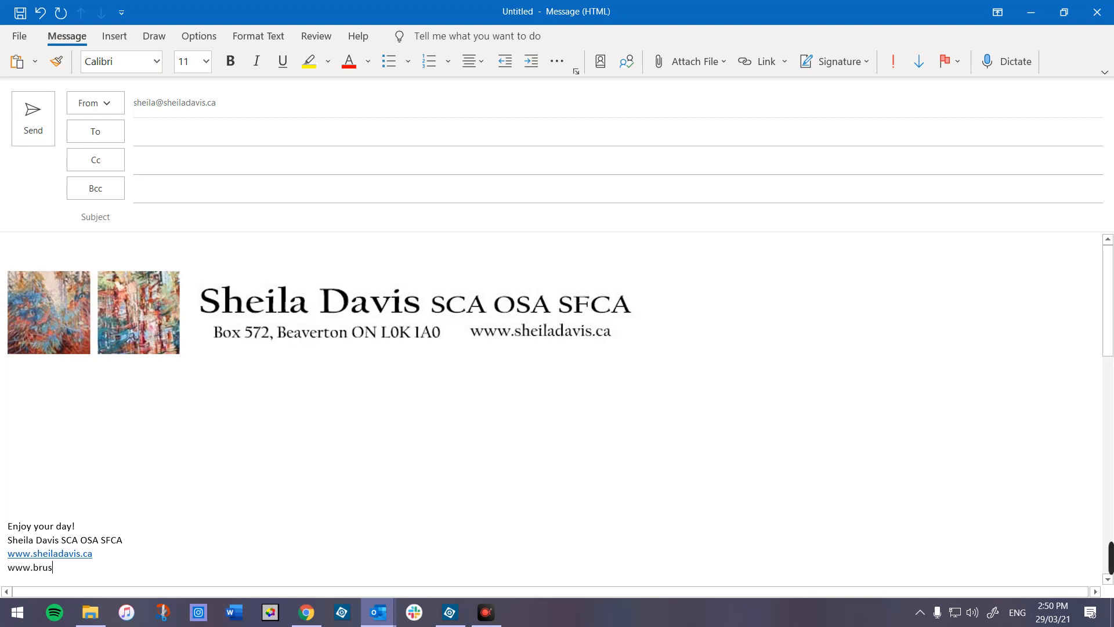
text(hitbold.com)
key(space)
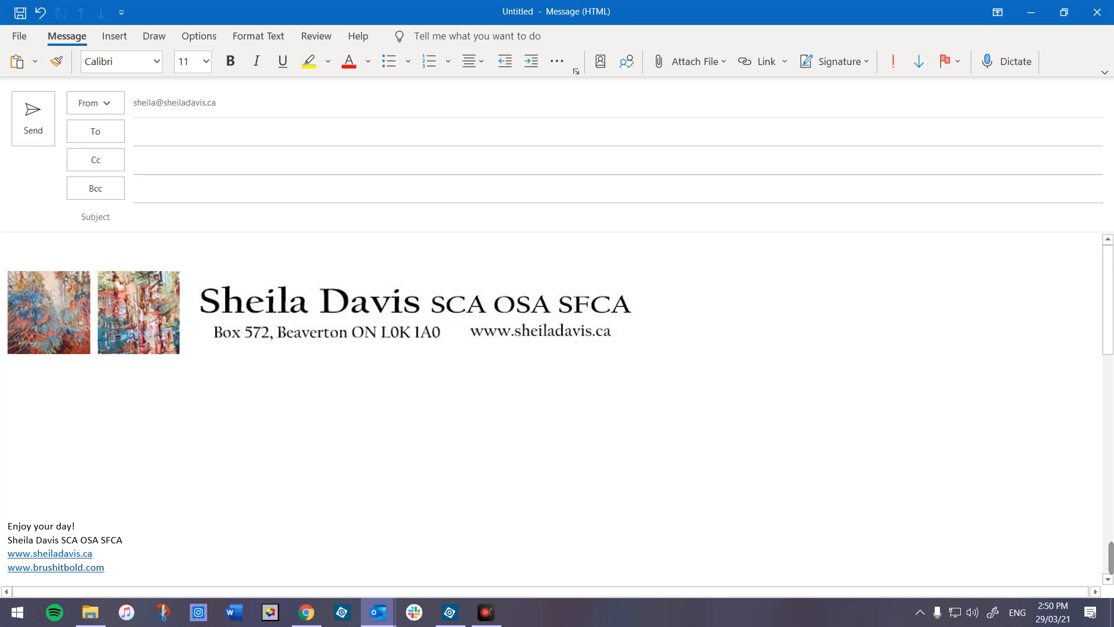
text(www.beyondtheeasel)
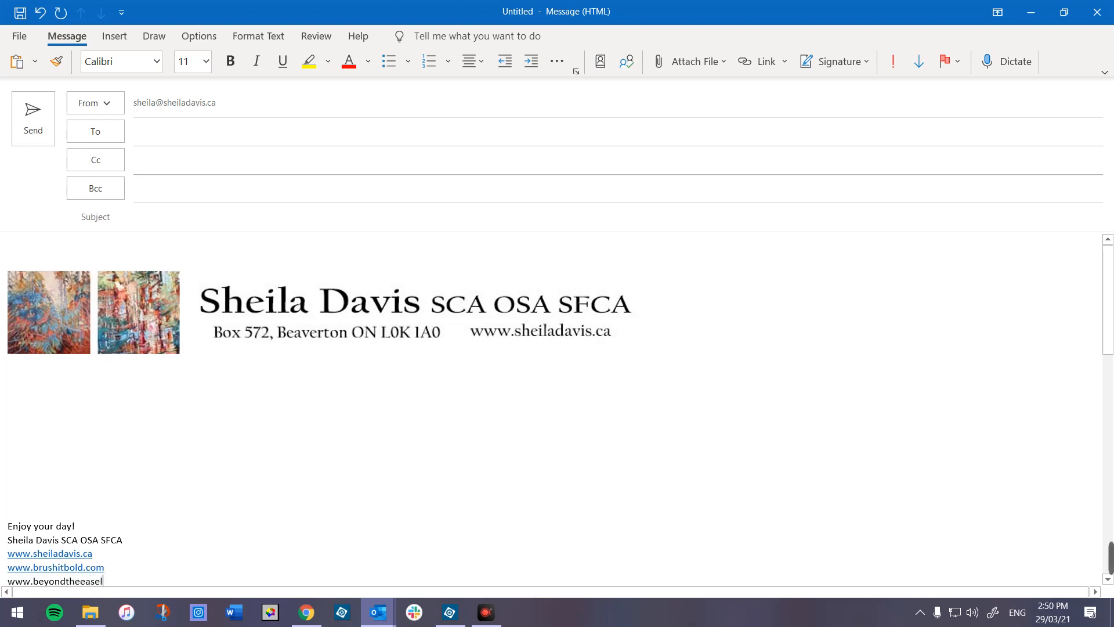
text(.com)
key(Return)
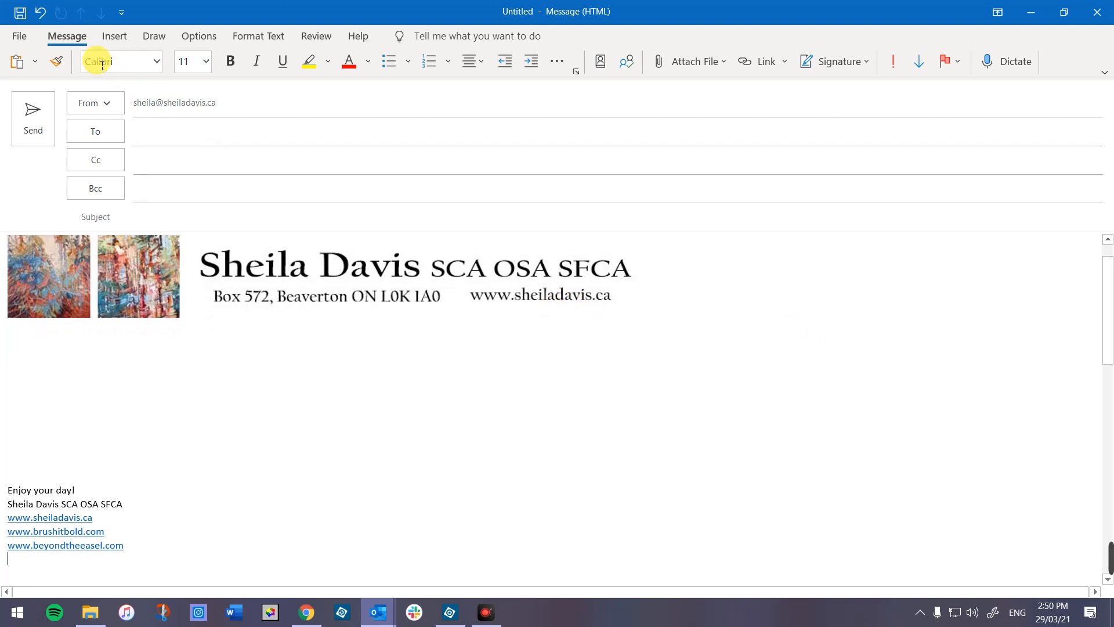
- Open the message's Save As dialog, then switch to Chrome
click(19, 36)
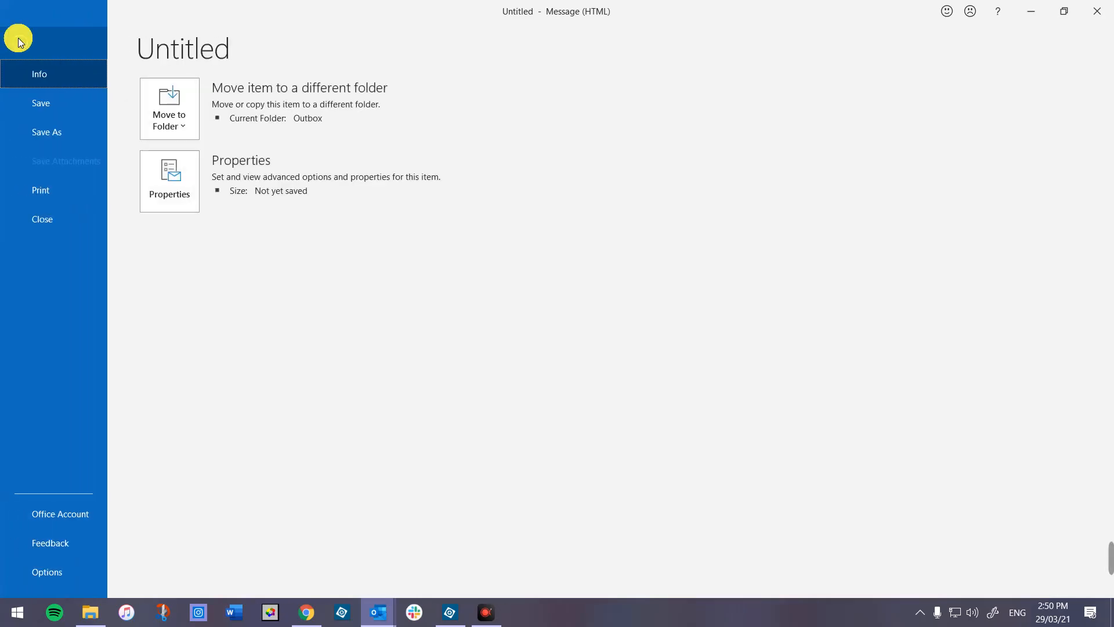
click(53, 127)
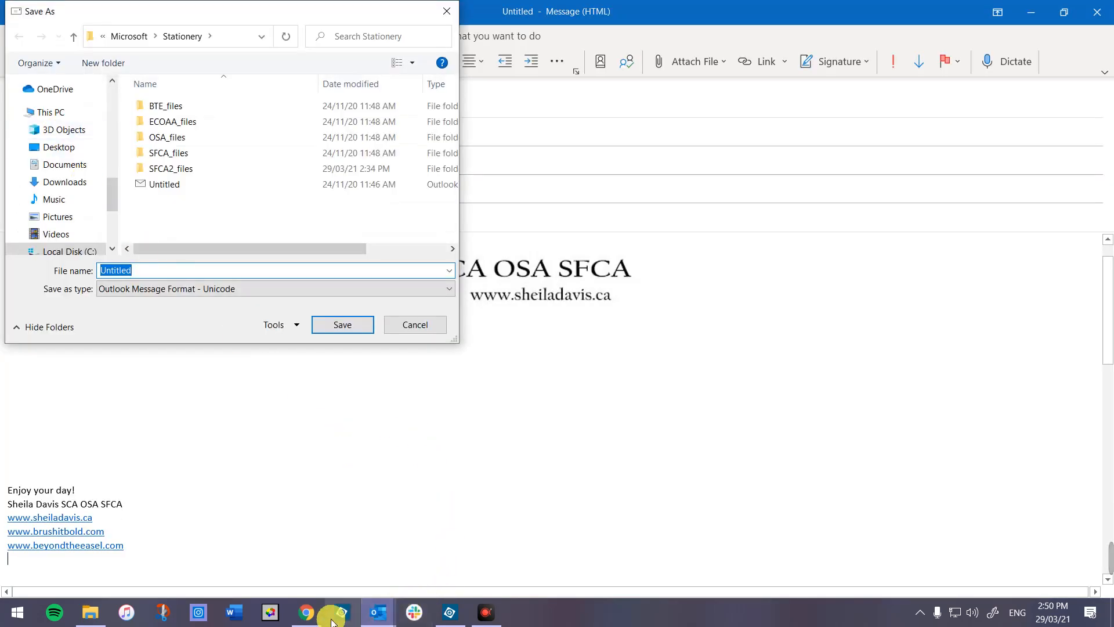
click(306, 612)
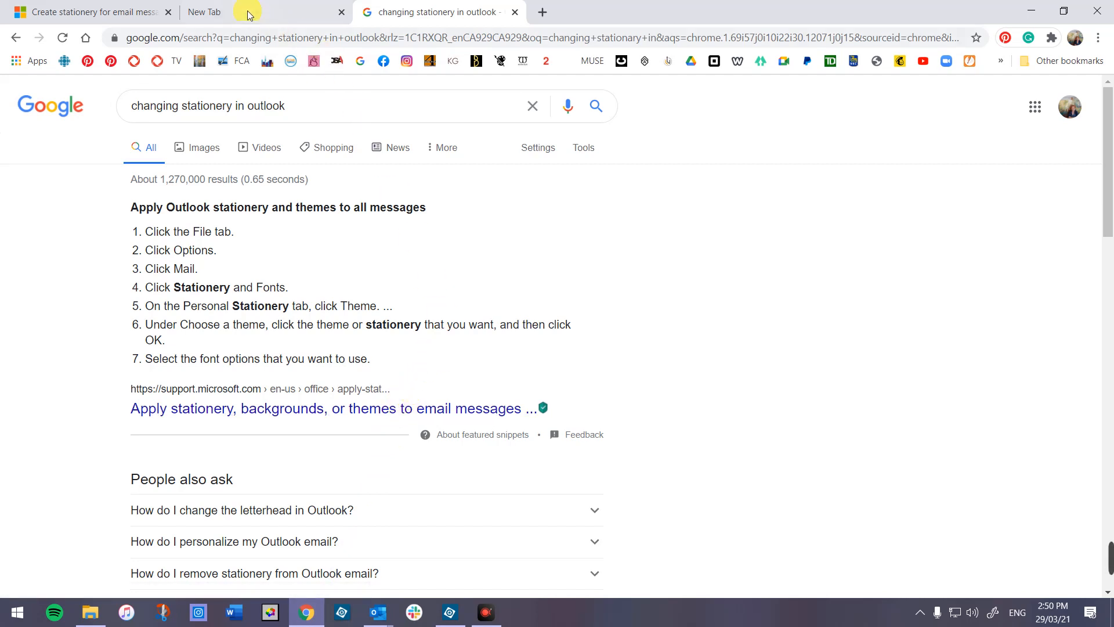
- Copy the %appdata%\microsoft\stationery path from step 5 of Microsoft's stationery help article
click(104, 18)
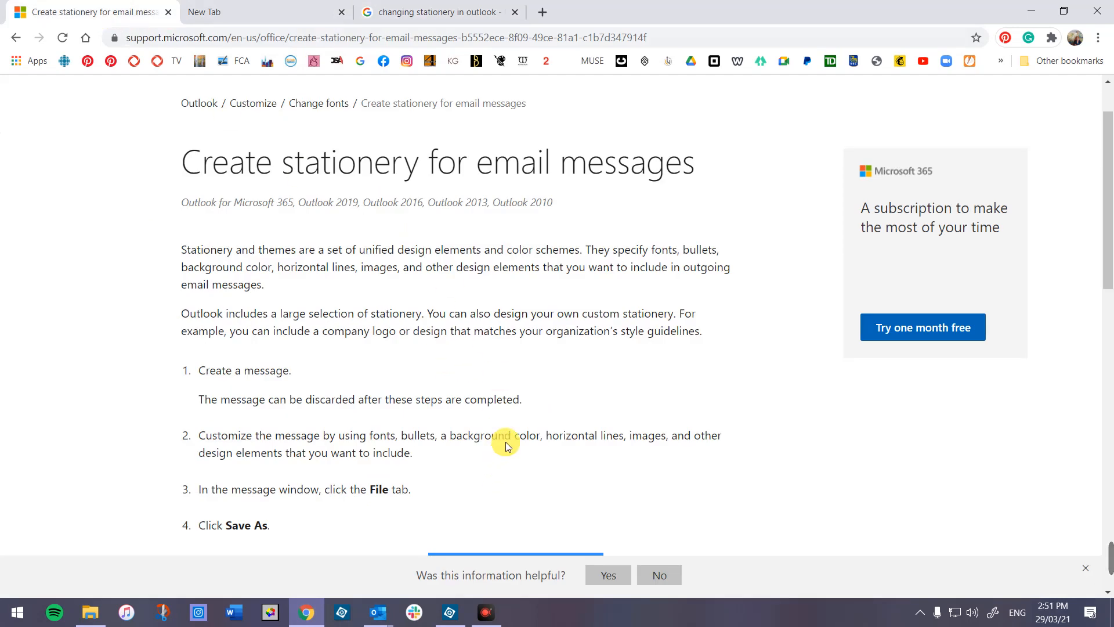
scroll(534, 372, up, 2)
scroll(534, 368, down, 5)
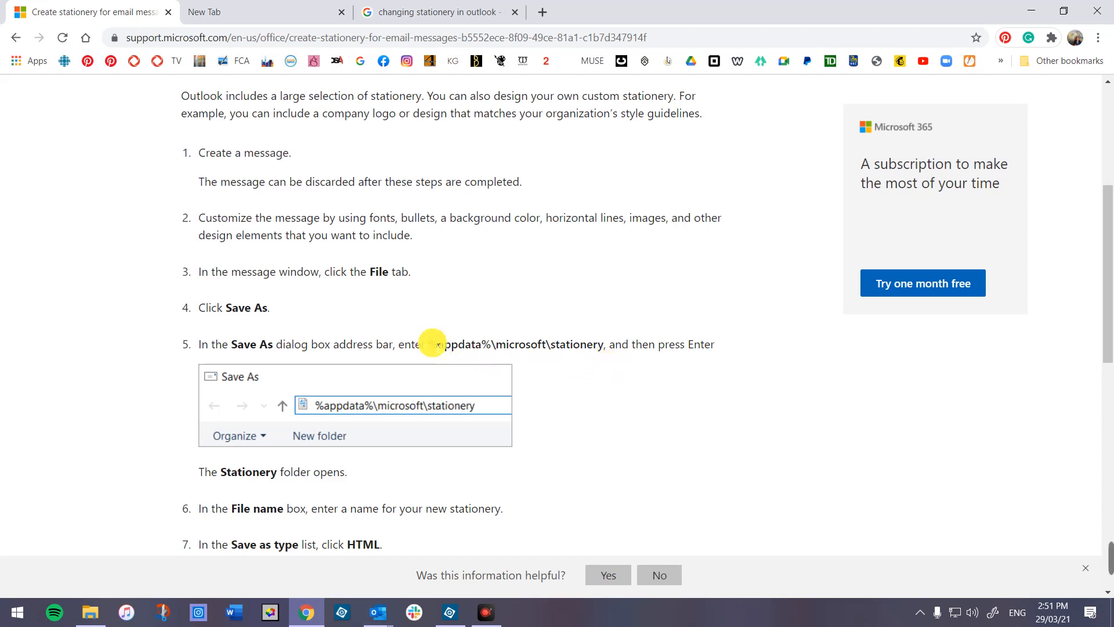
drag(436, 344, 607, 354)
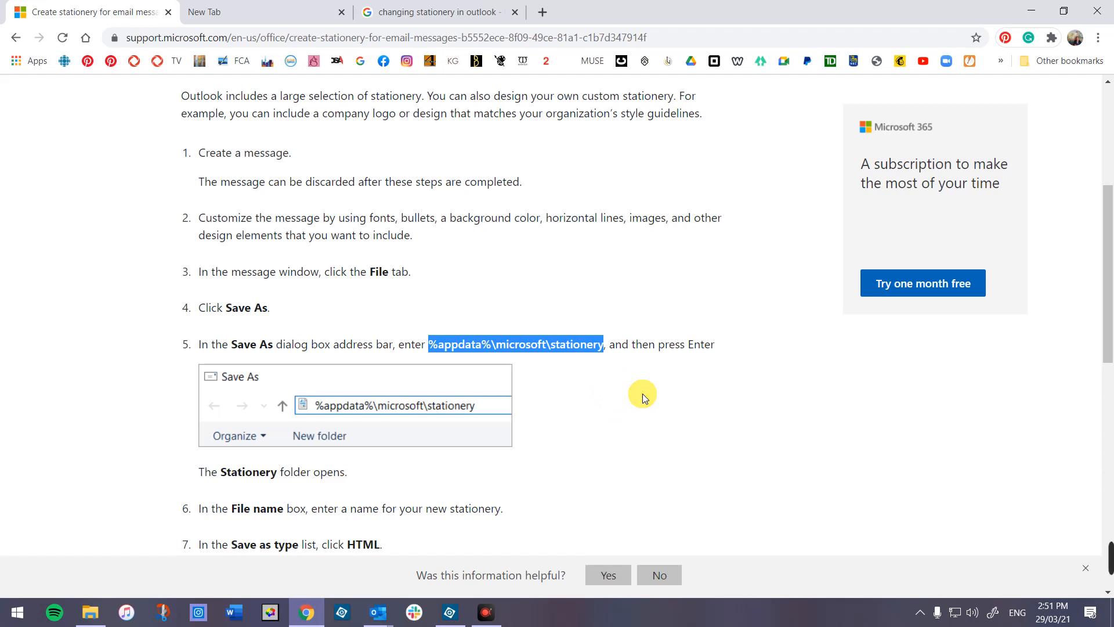
right_click(569, 346)
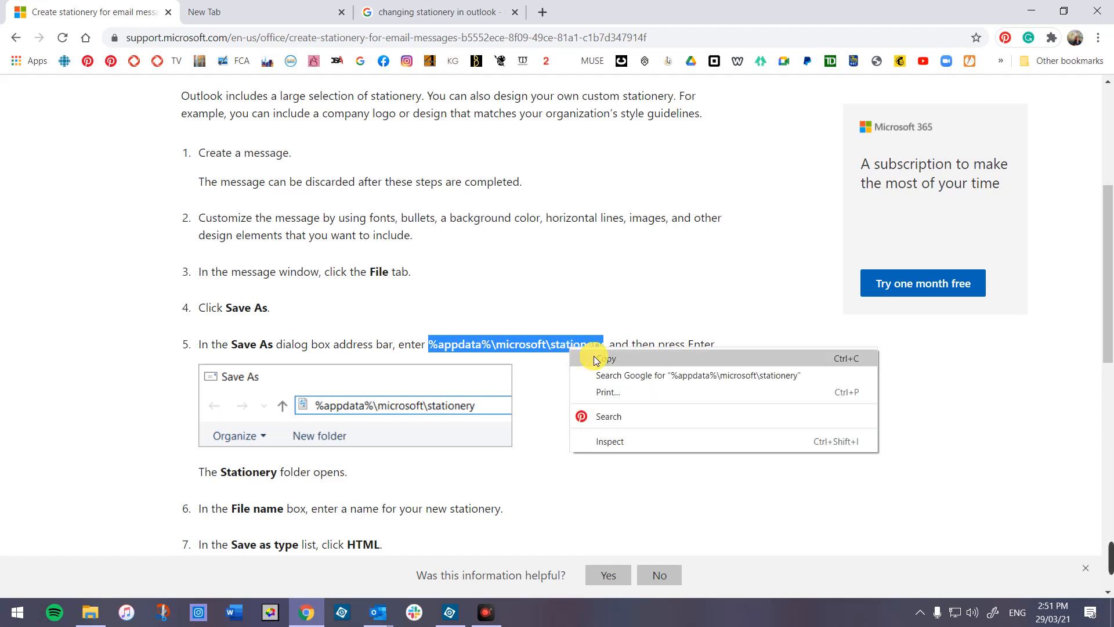
click(595, 359)
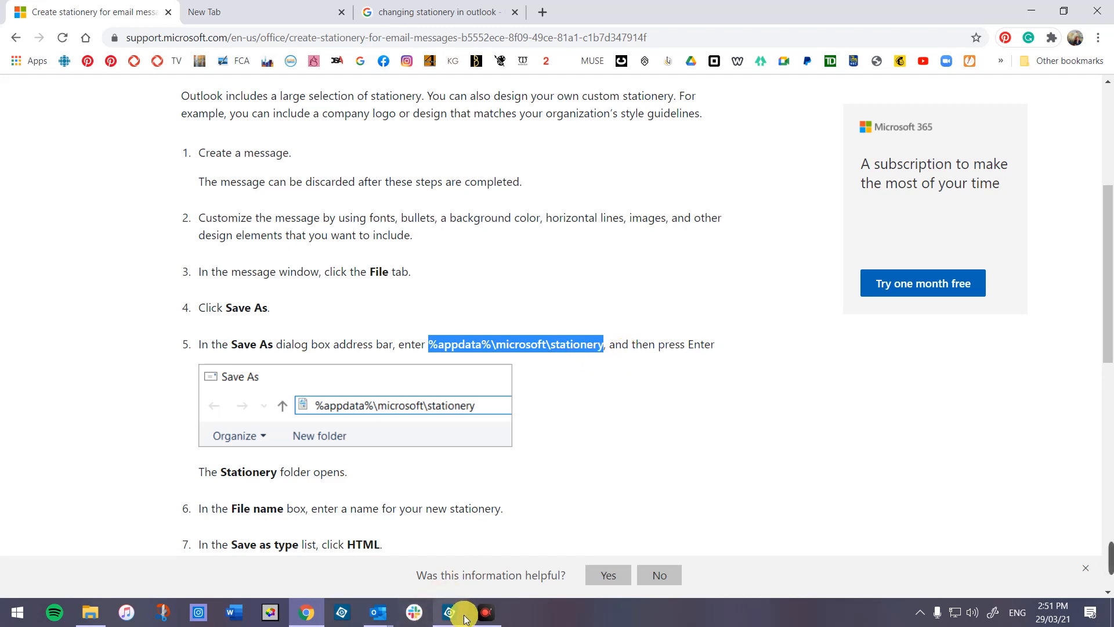
- Save the message as HTML with the pasted %appdata%\microsoft\stationery path as file name
click(378, 612)
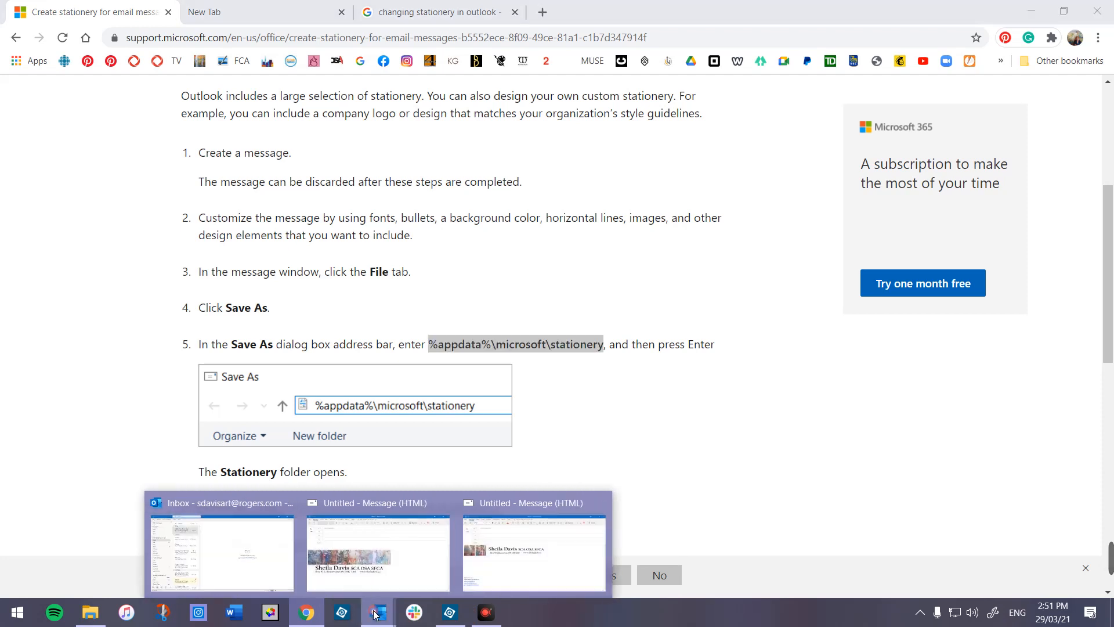
click(488, 552)
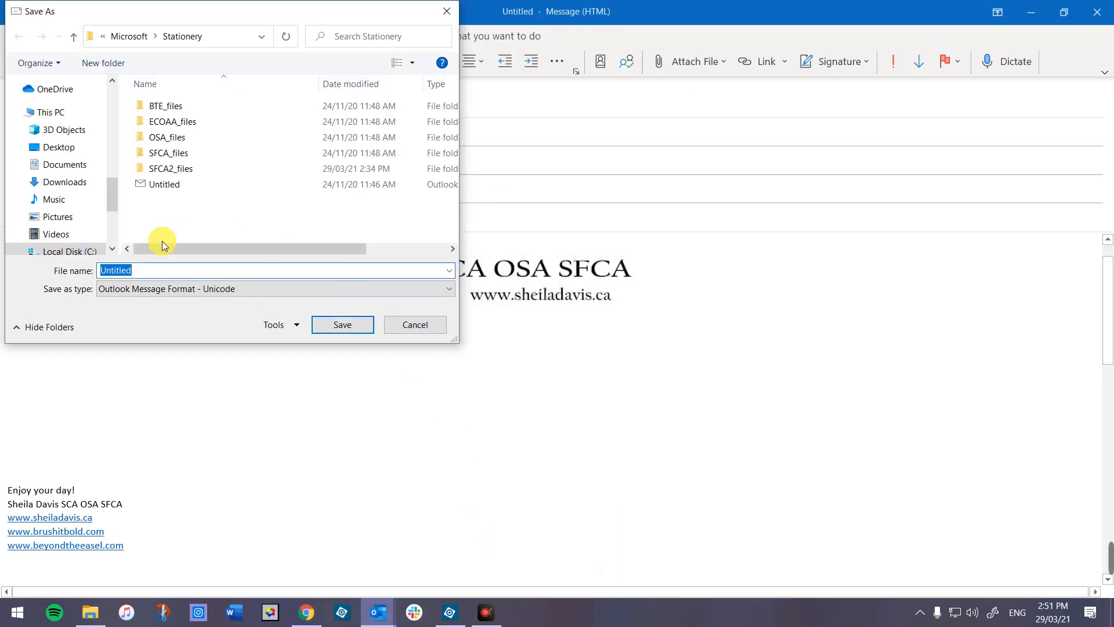
right_click(147, 270)
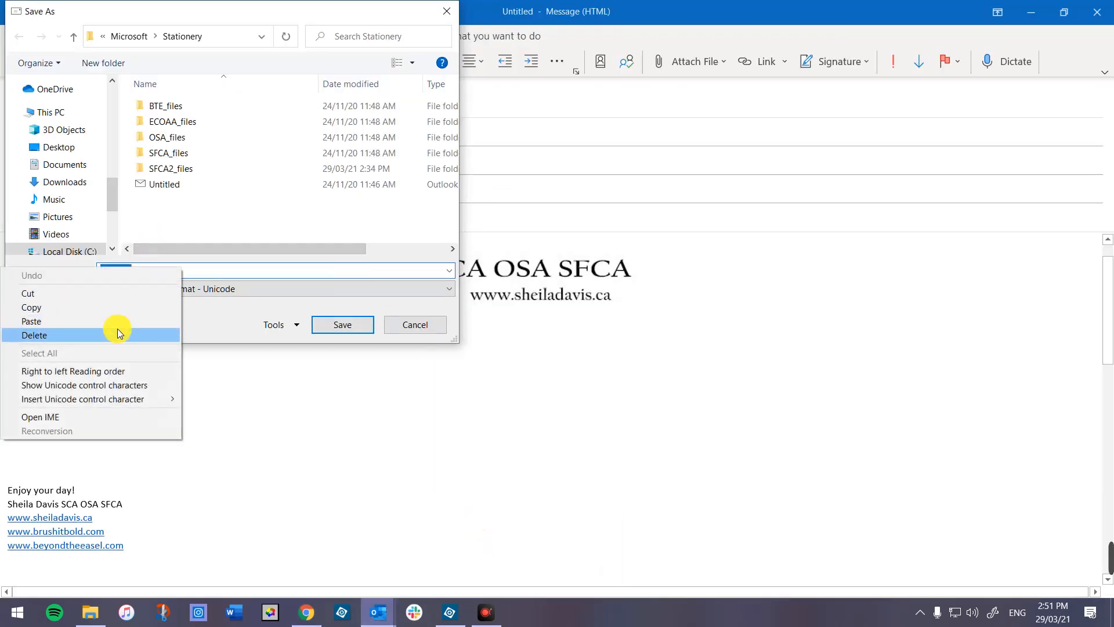
click(120, 323)
click(171, 293)
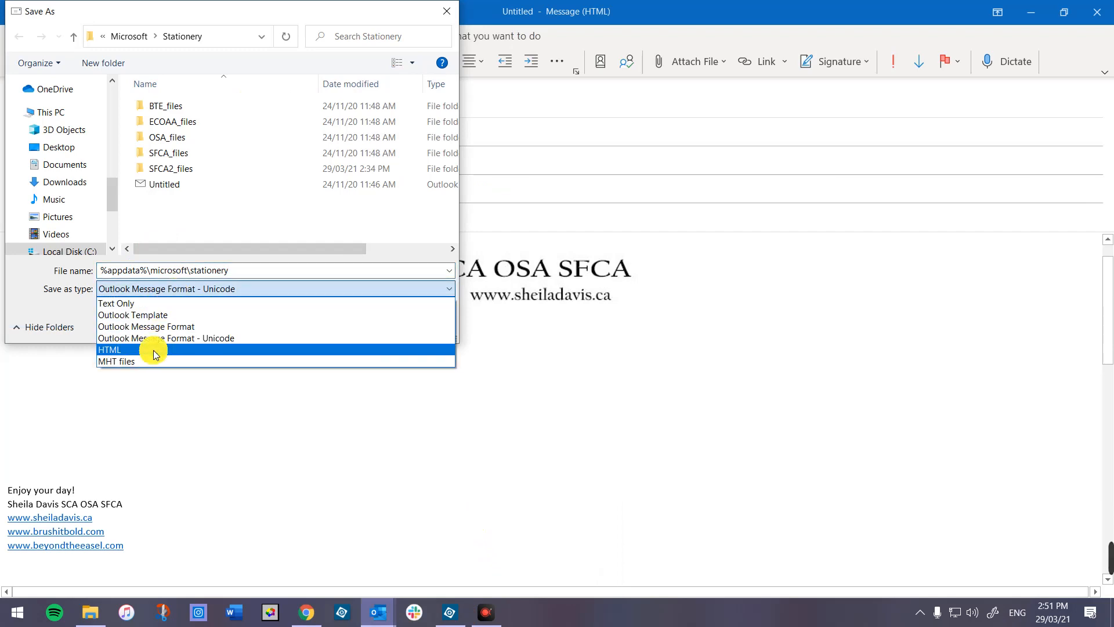
click(154, 350)
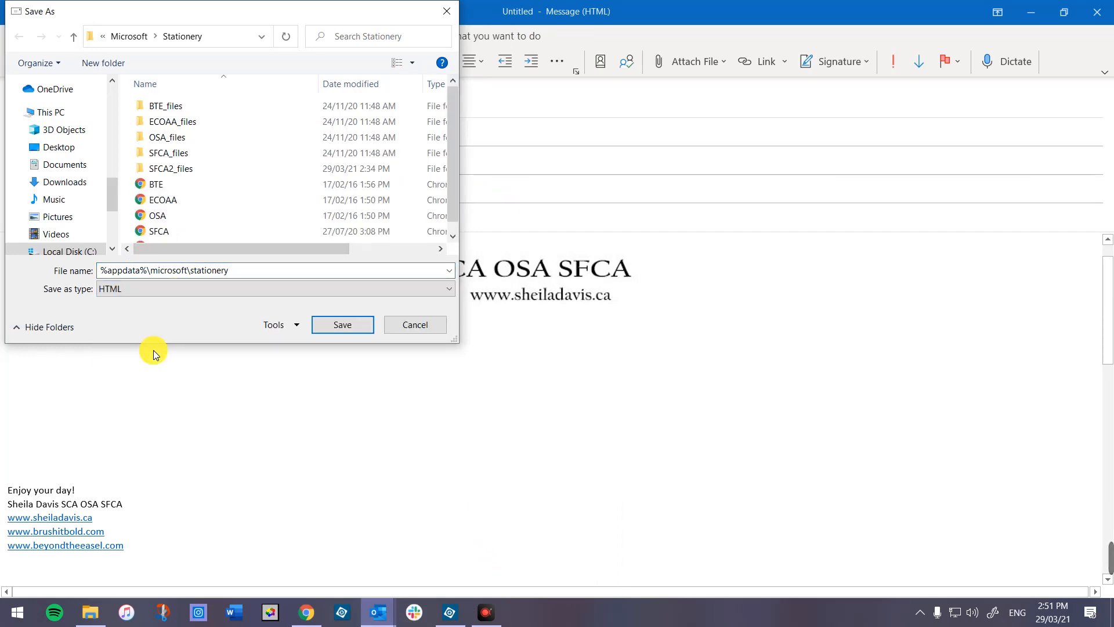
click(338, 326)
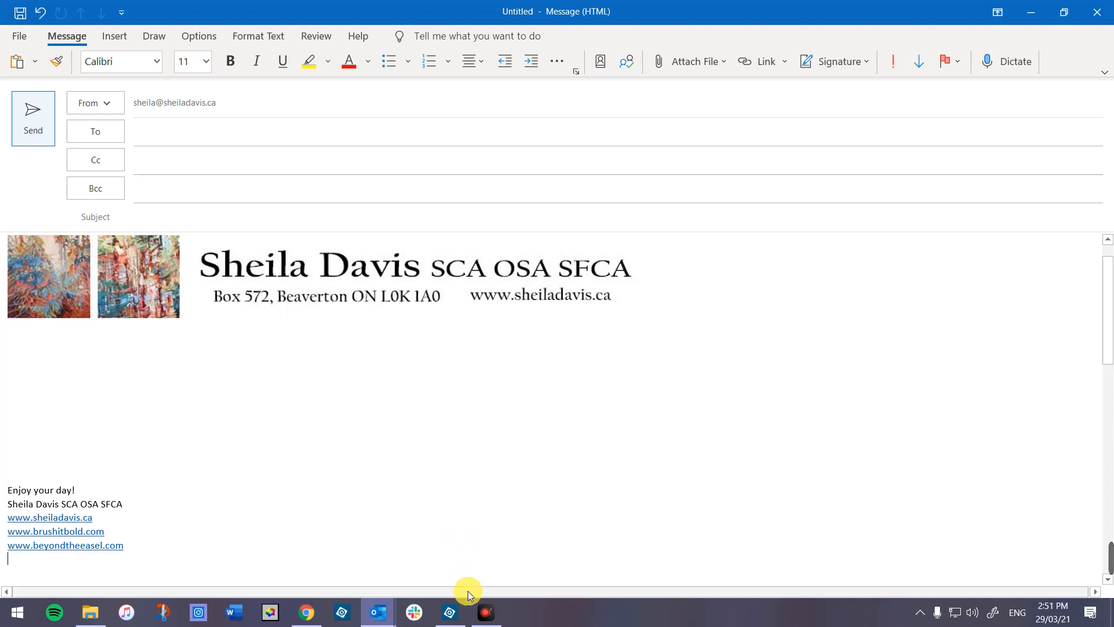
- In the other message's Save As dialog, paste the stationery path and browse into the Stationery folder
mouse_move(390, 613)
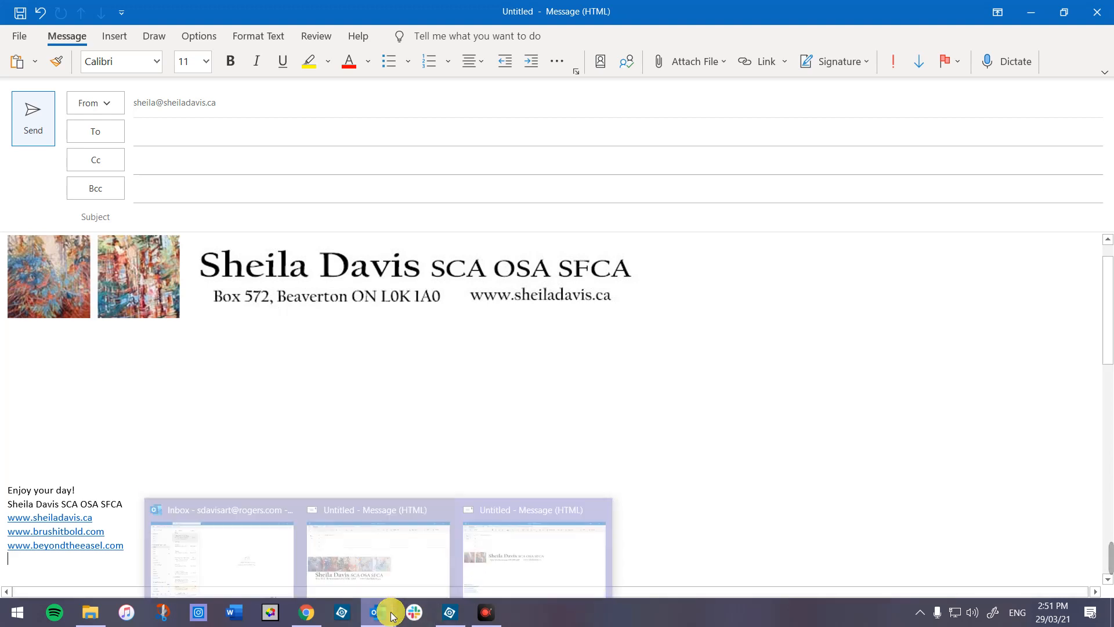
click(440, 565)
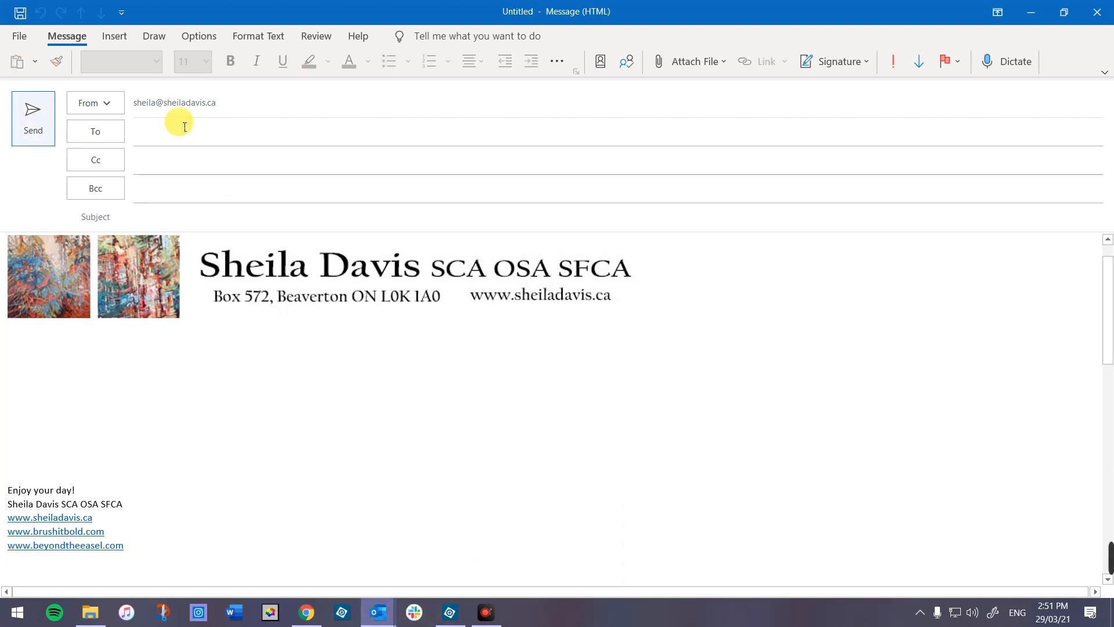
click(20, 30)
click(64, 134)
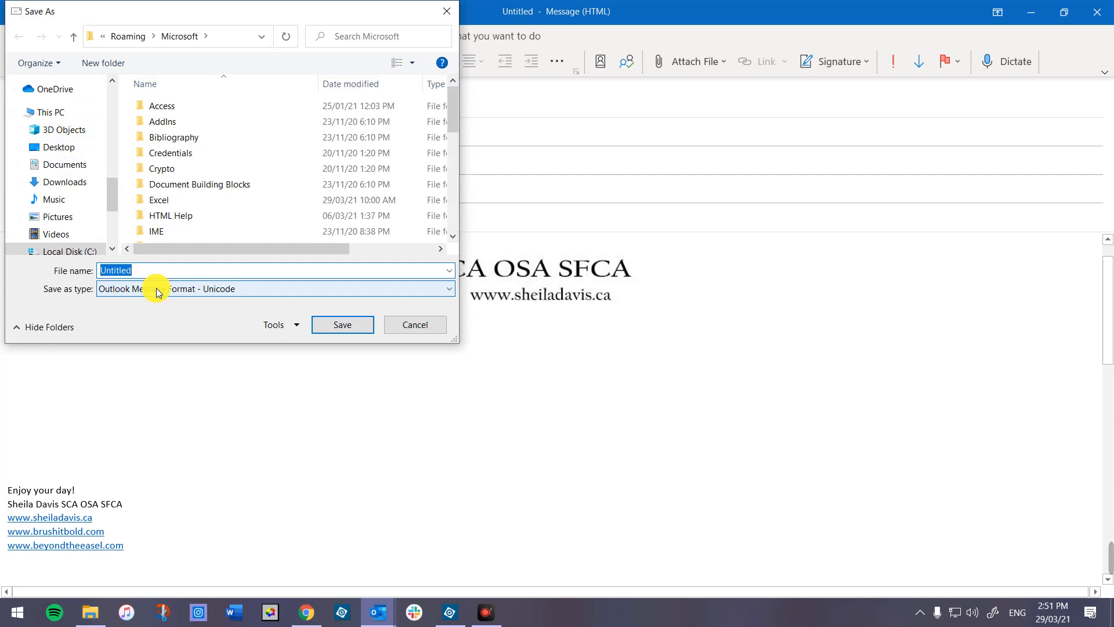
right_click(152, 272)
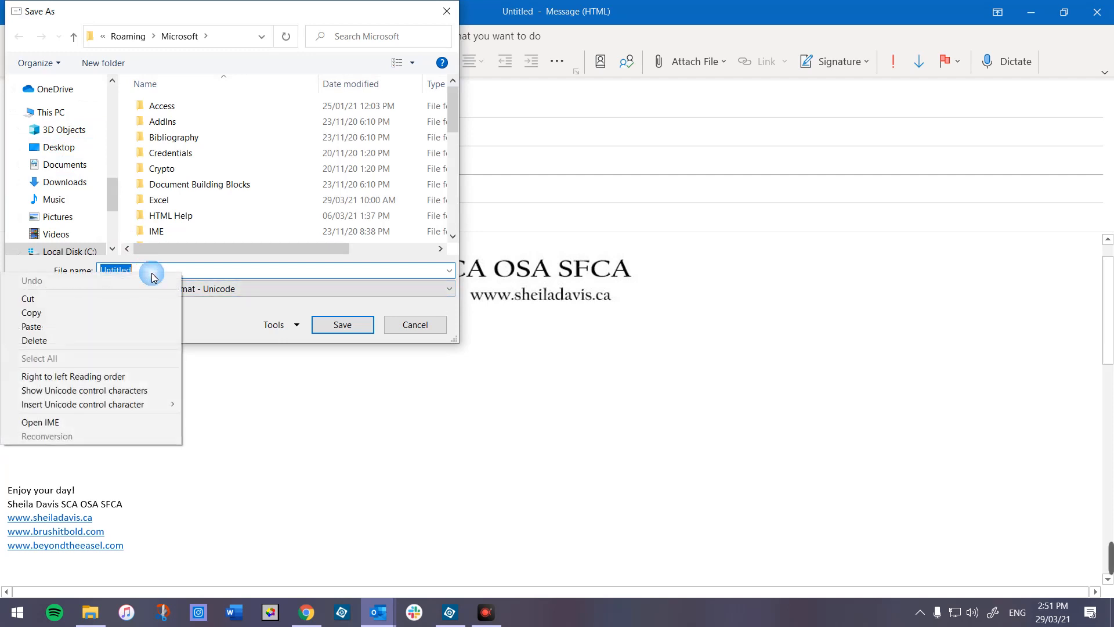
click(144, 323)
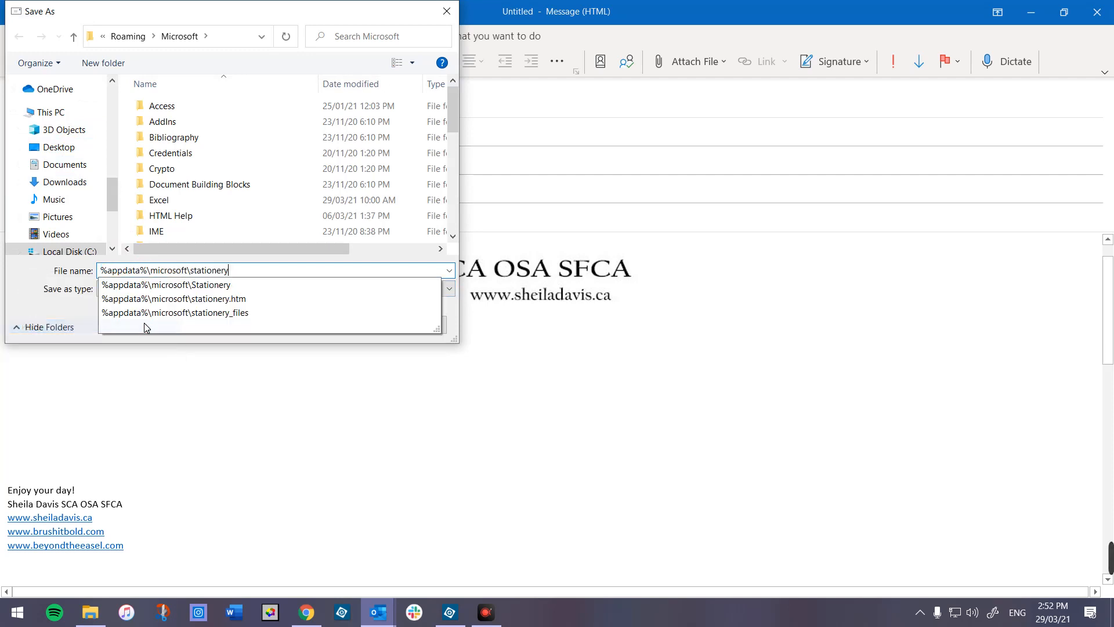
click(231, 283)
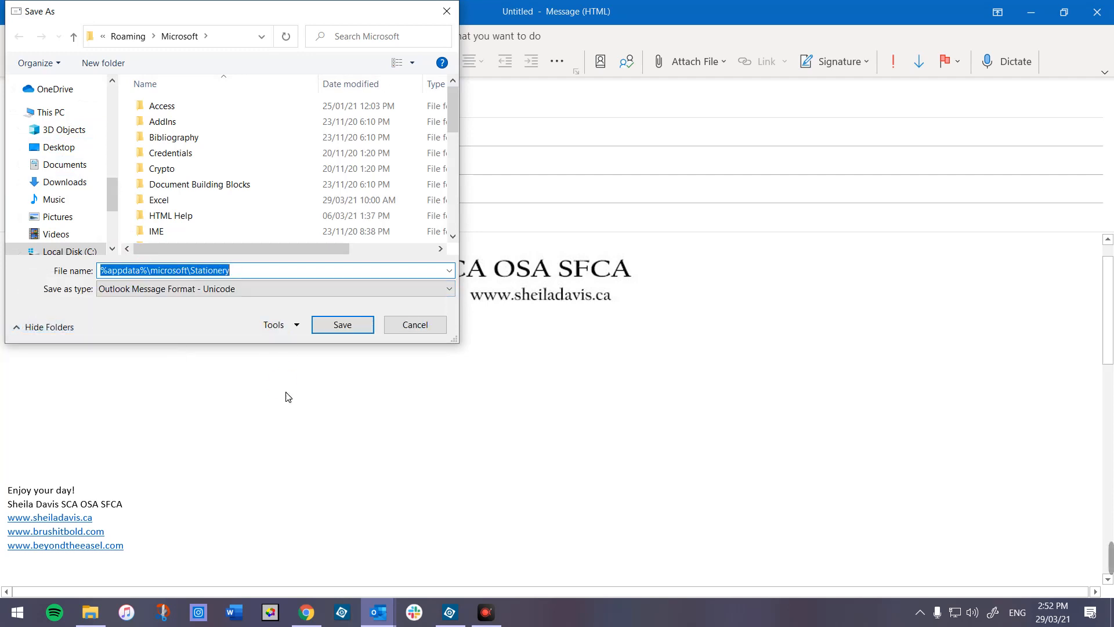
click(348, 324)
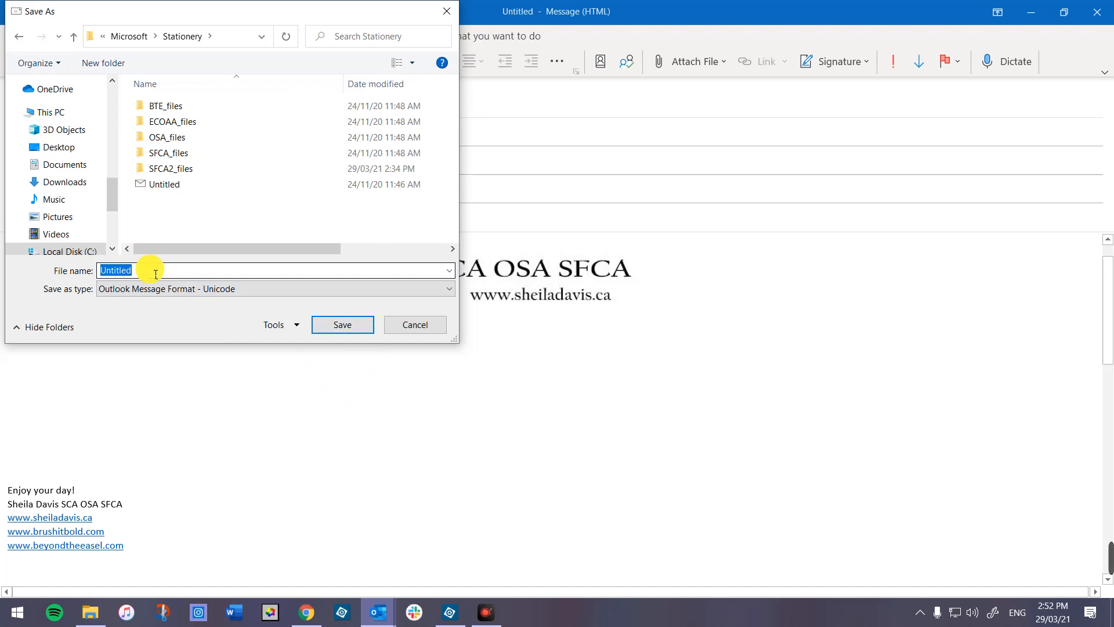
- Decline overwriting the existing Untitled stationery file and go back to the file name
key(Return)
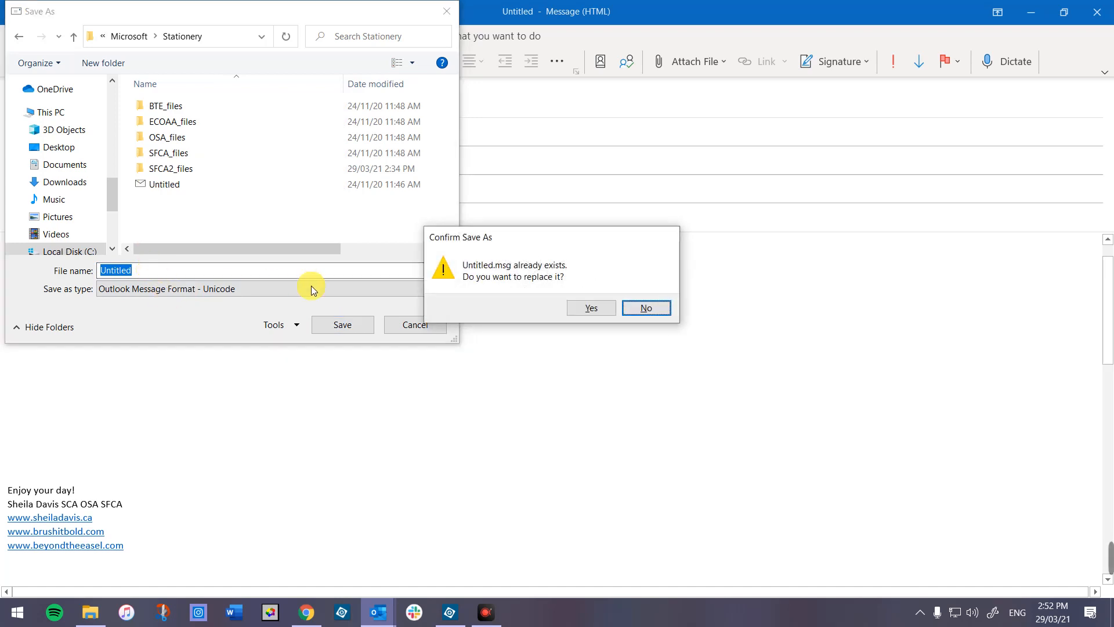
click(644, 308)
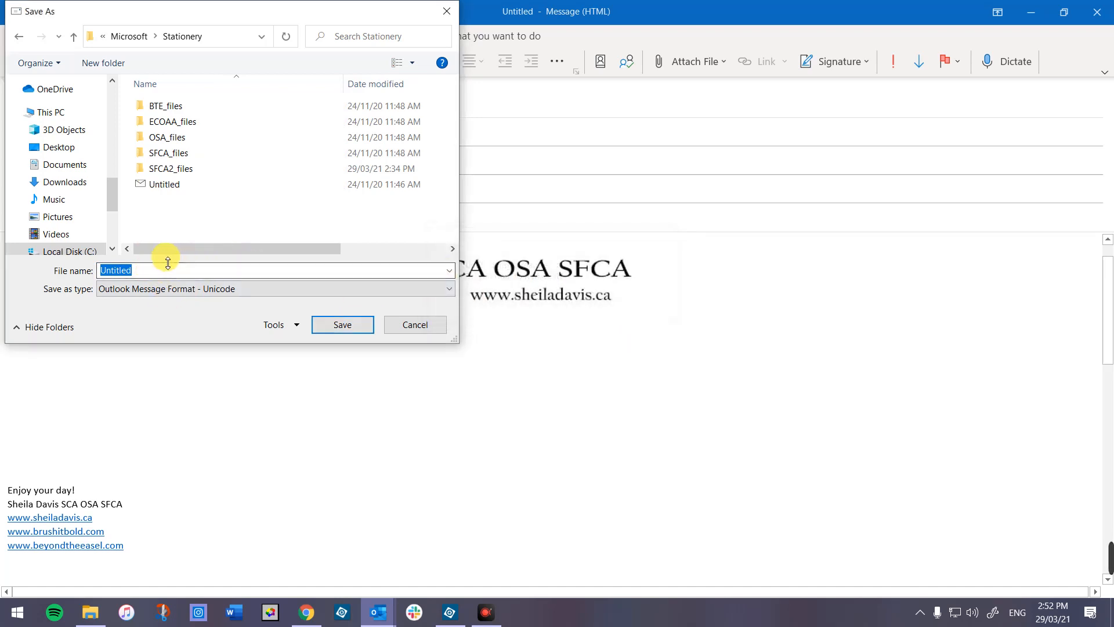
click(152, 270)
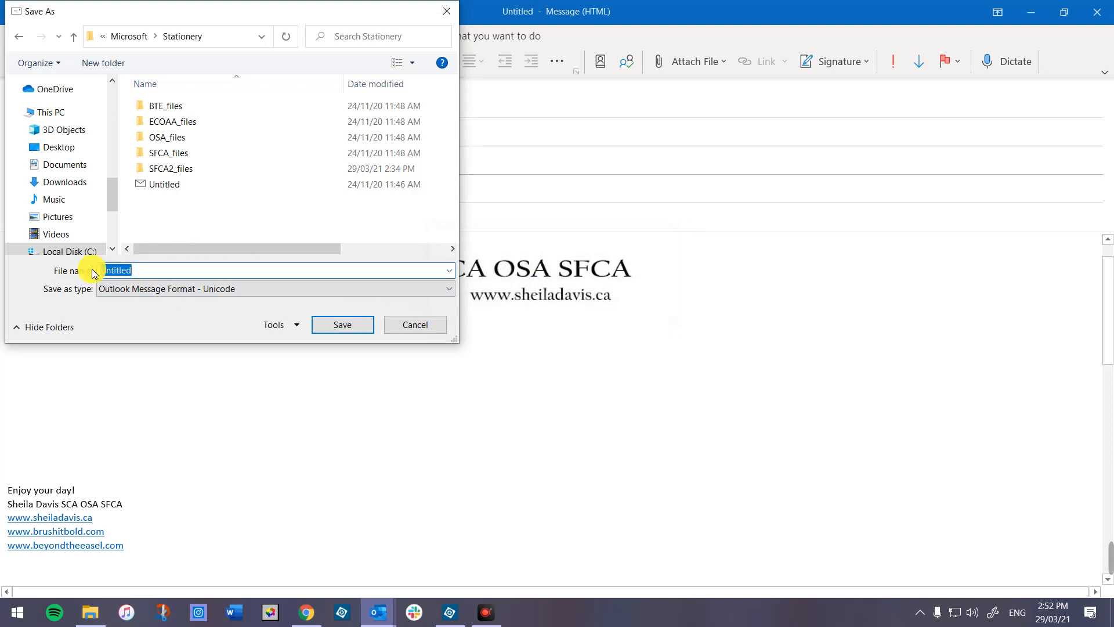
- Save the banner message as an HTML file named 'Stationary 3'
text(Station)
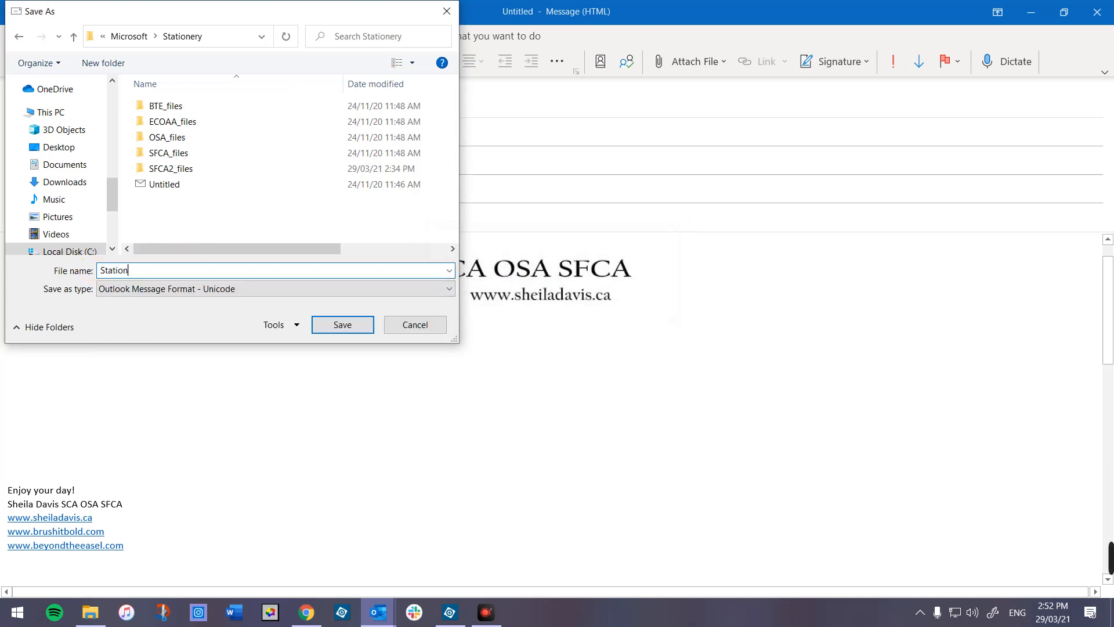
text(ary 3)
click(131, 290)
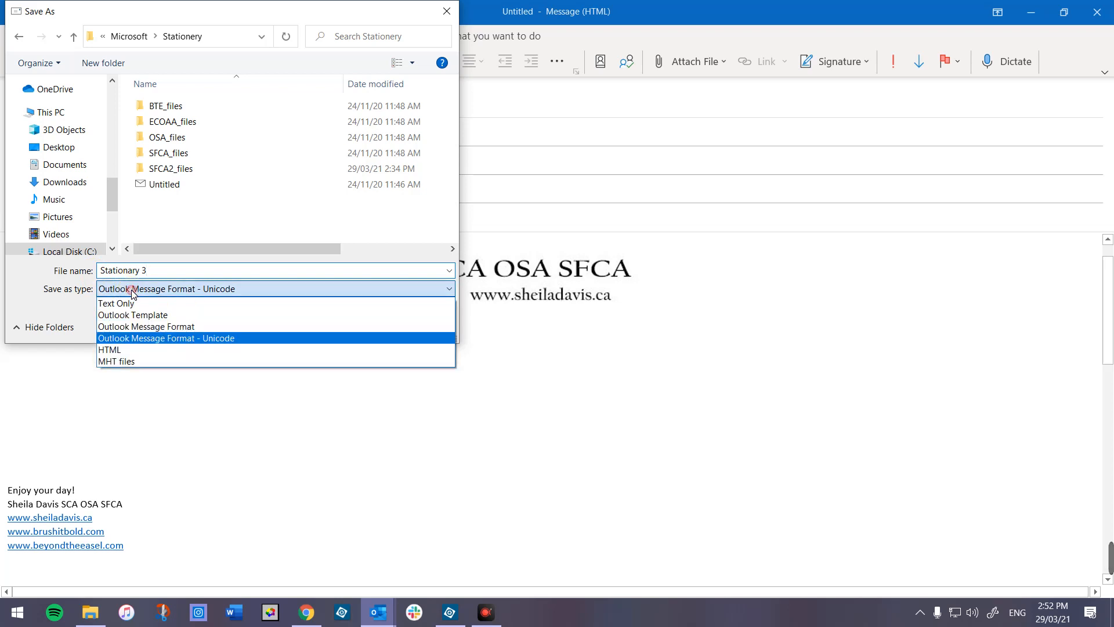
click(133, 350)
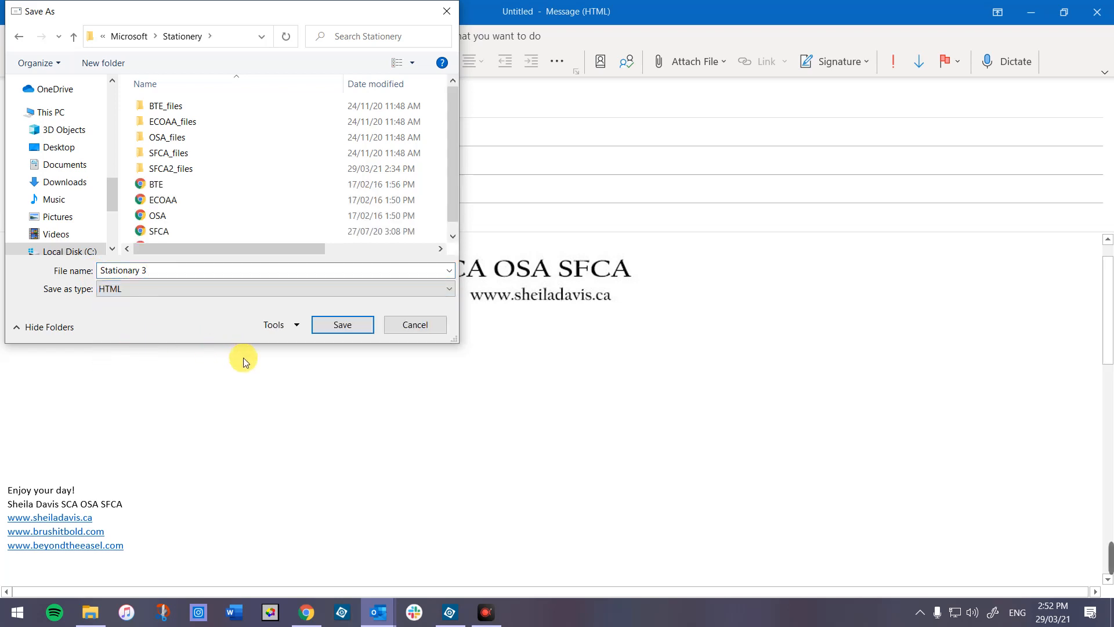
click(345, 328)
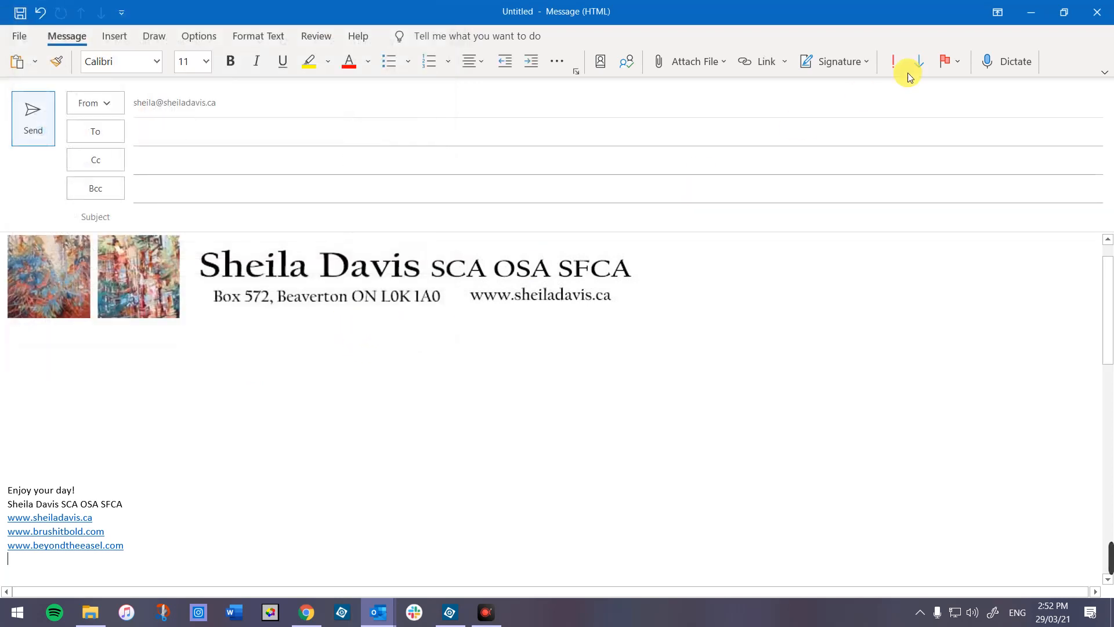
- Close the draft message without saving and return to the Outlook Inbox
click(1100, 8)
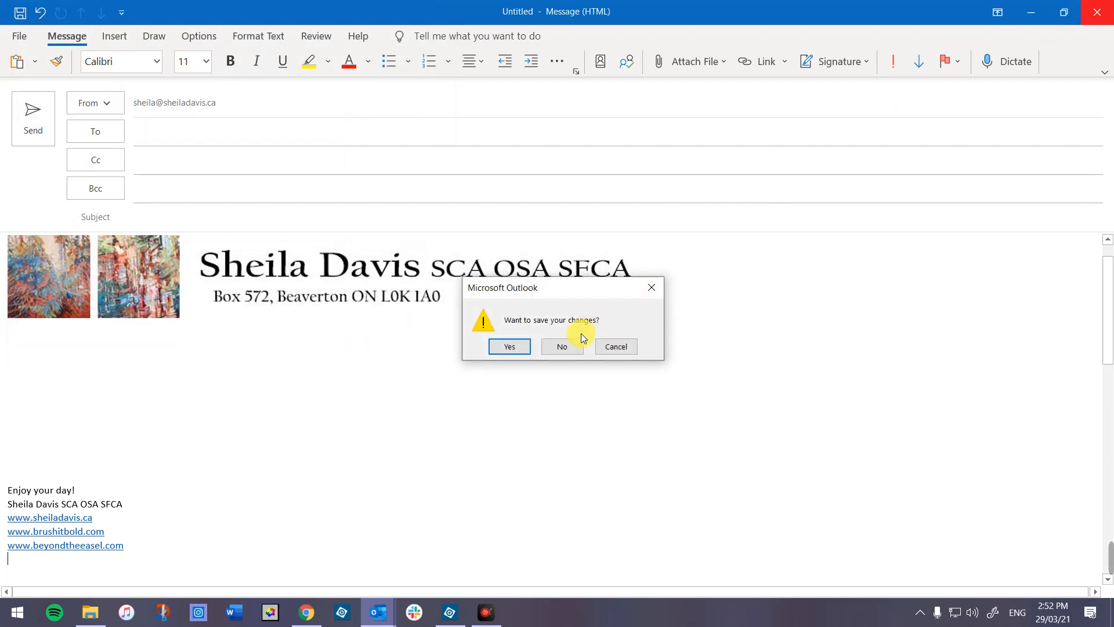
click(562, 346)
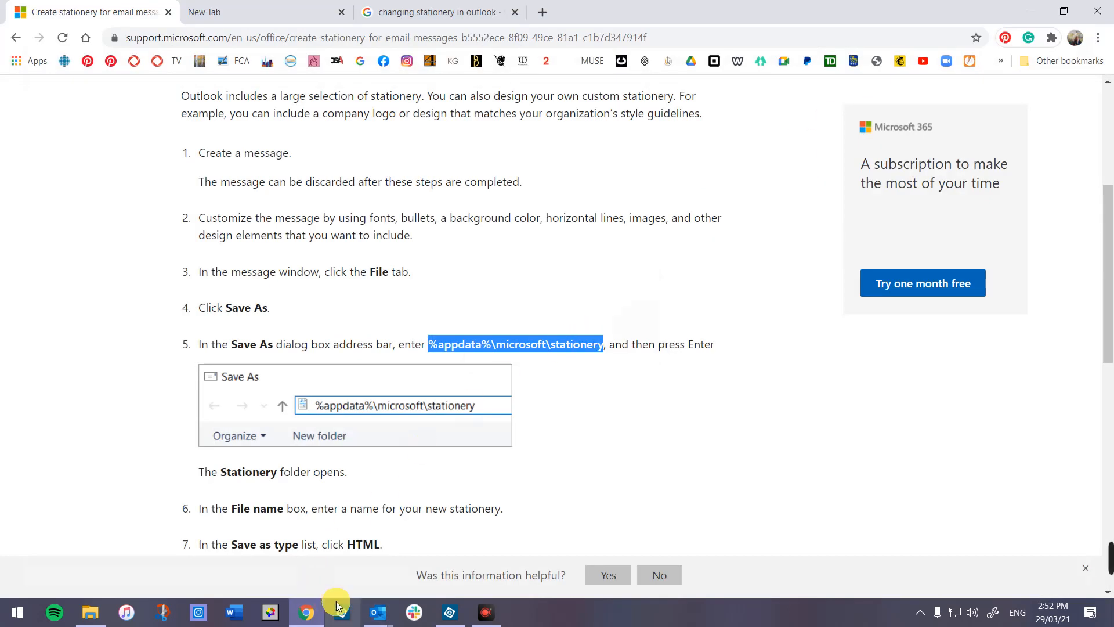
click(378, 612)
click(326, 557)
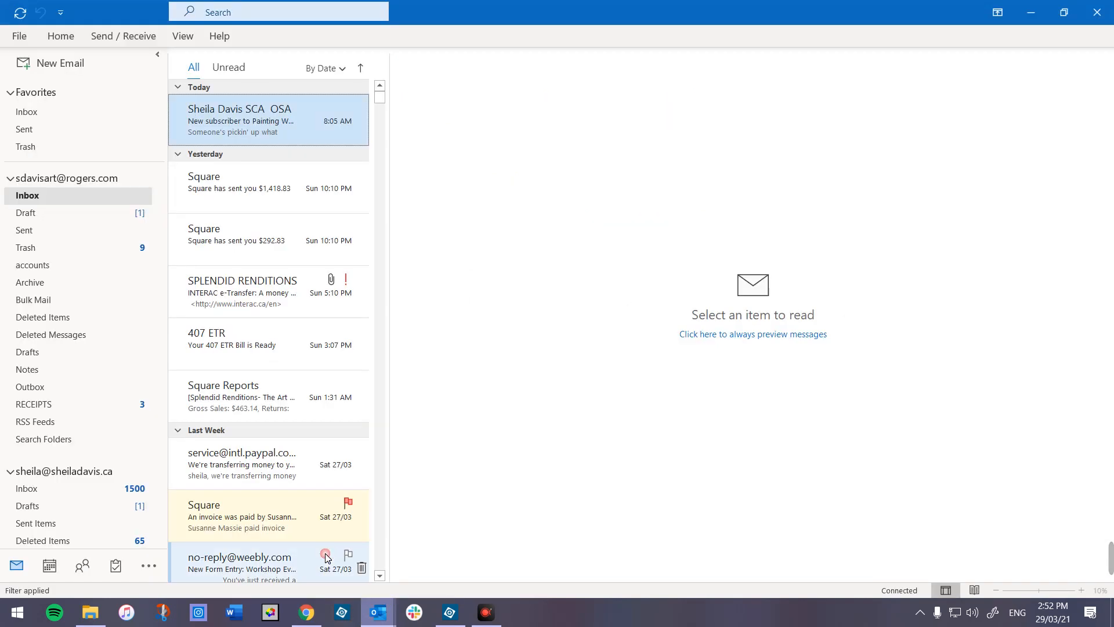
- Make Stationary 3 the default theme under Mail > Stationery and Fonts, then start a new message
click(18, 39)
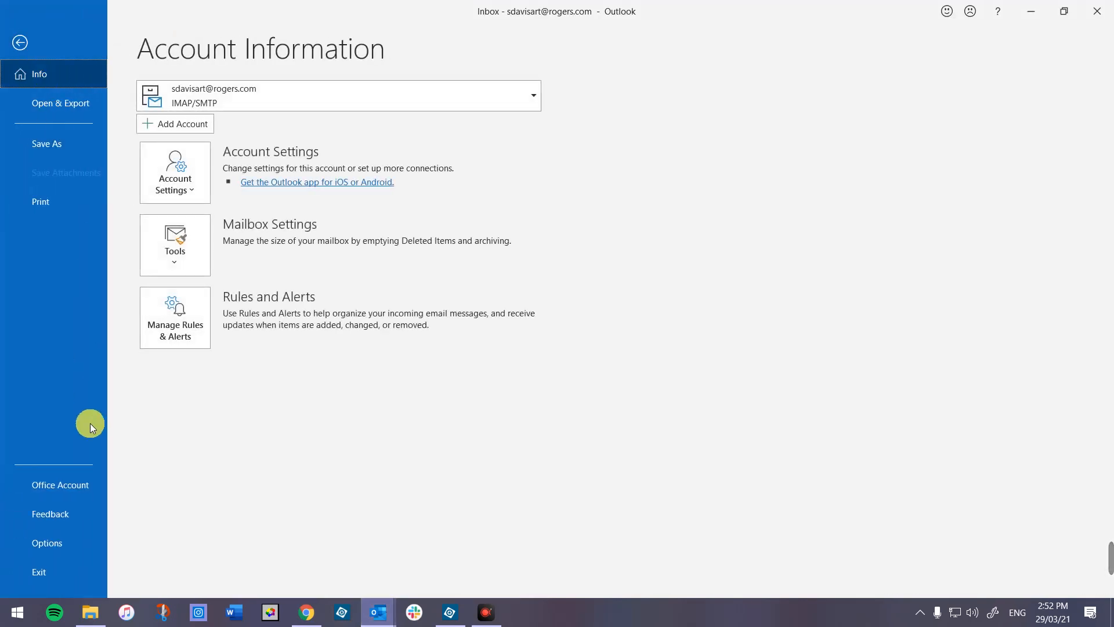
click(61, 541)
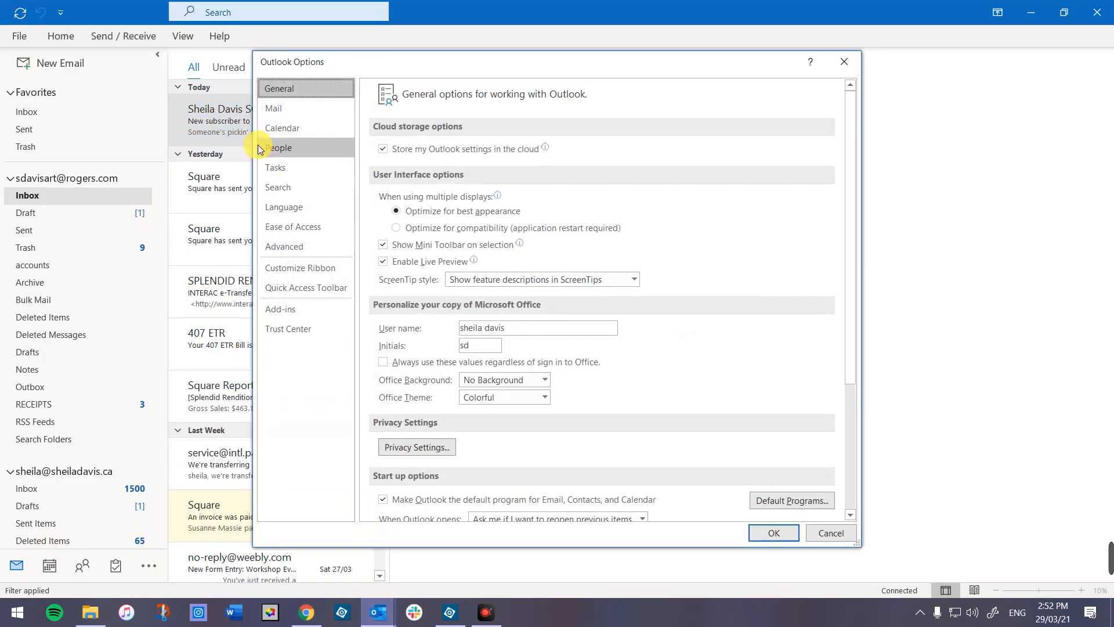
click(275, 110)
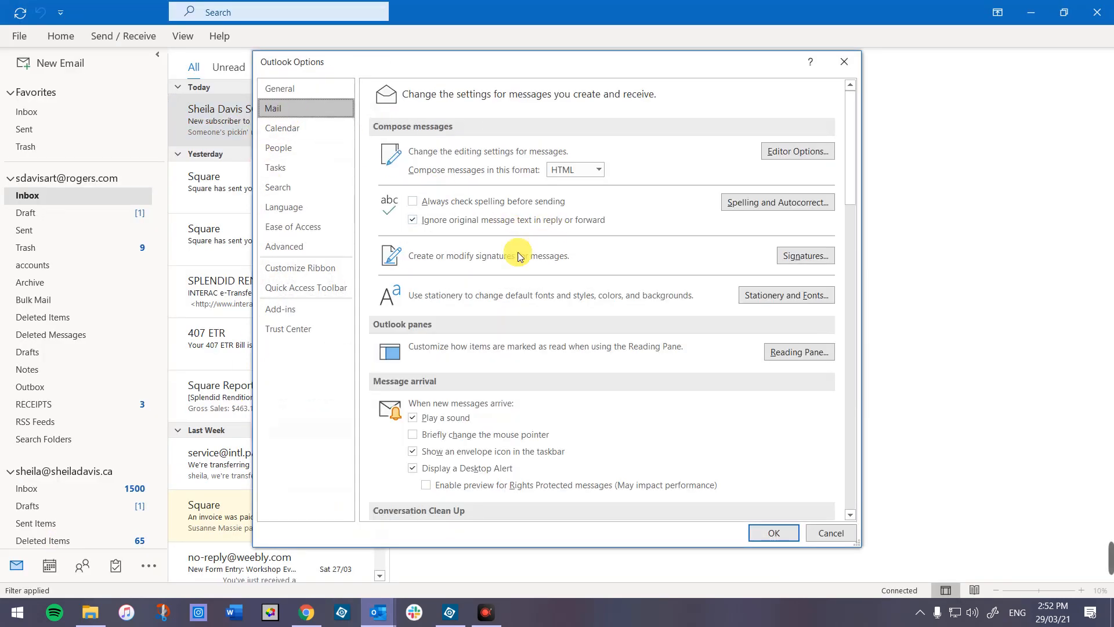
click(783, 297)
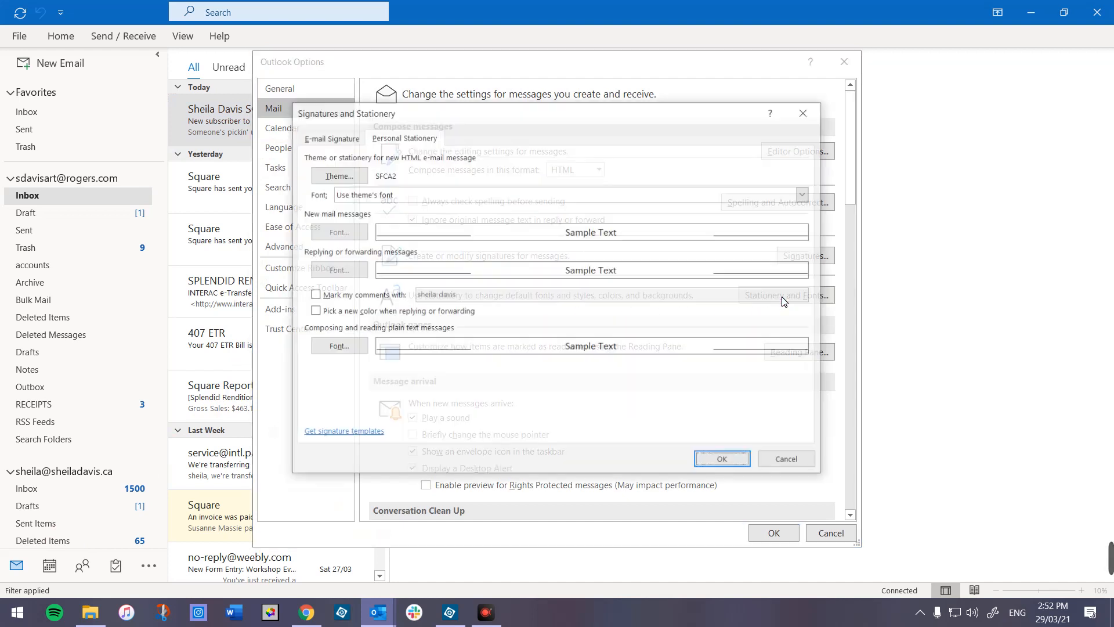
click(336, 177)
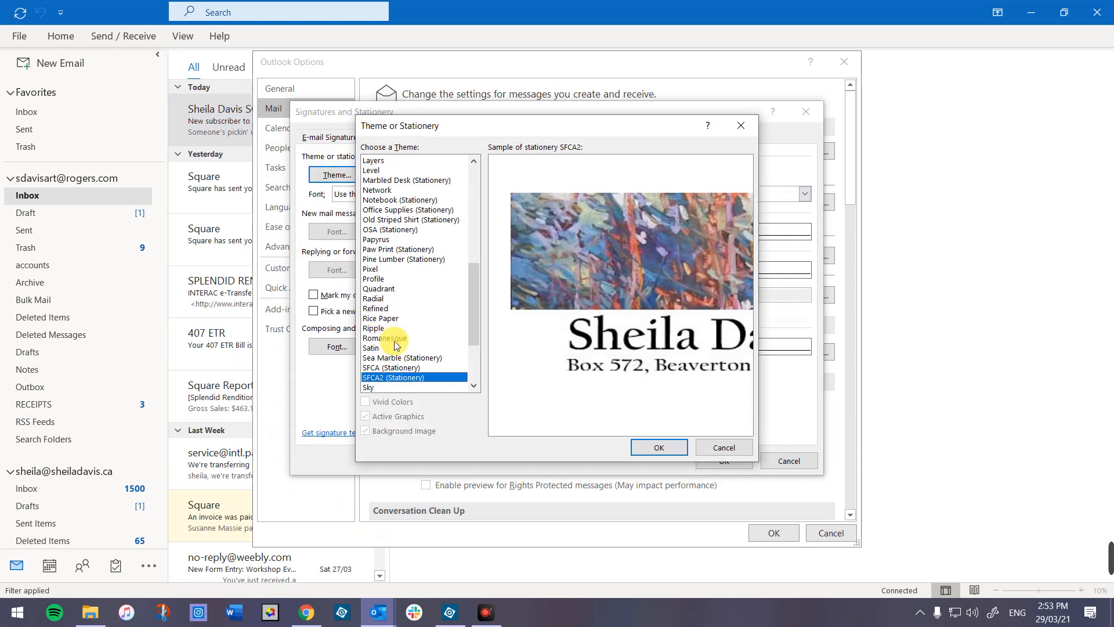
drag(474, 306, 474, 338)
click(419, 338)
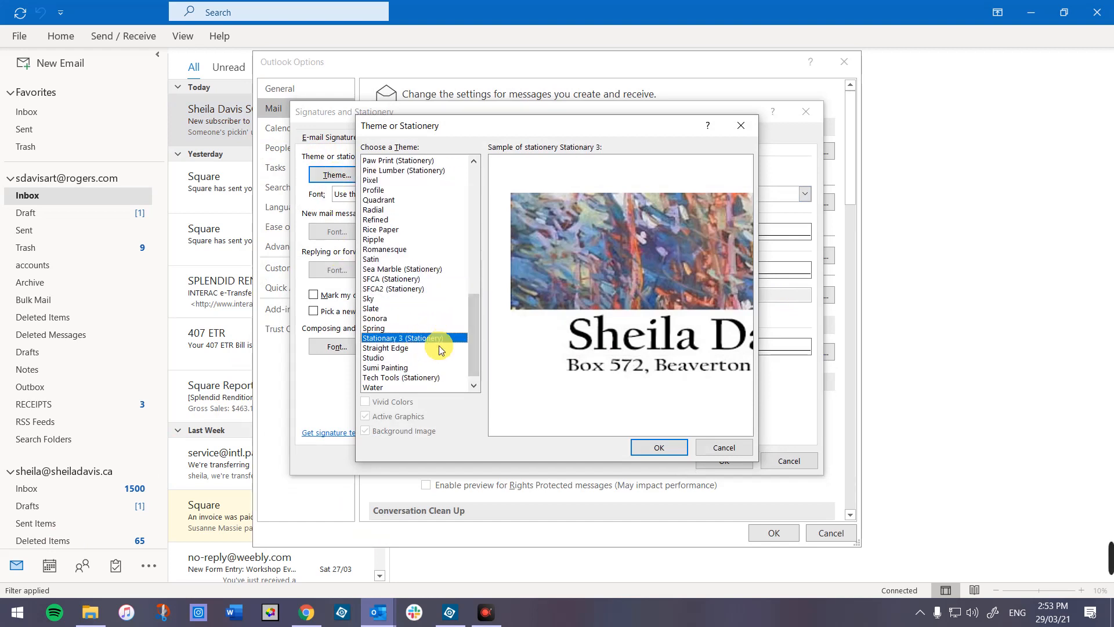
click(651, 448)
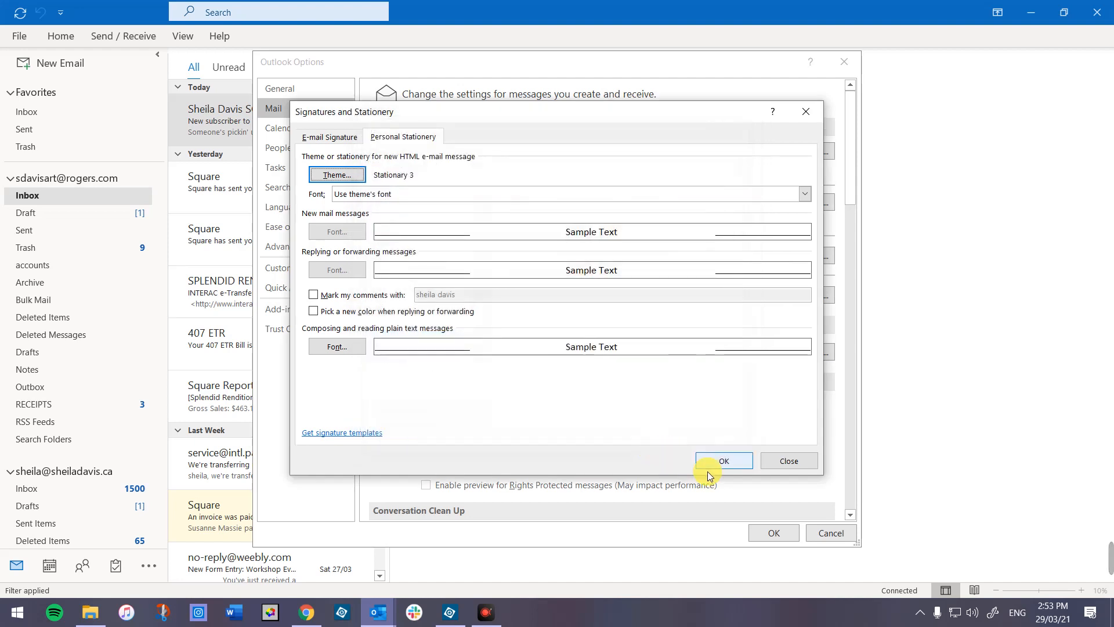
click(714, 464)
click(773, 531)
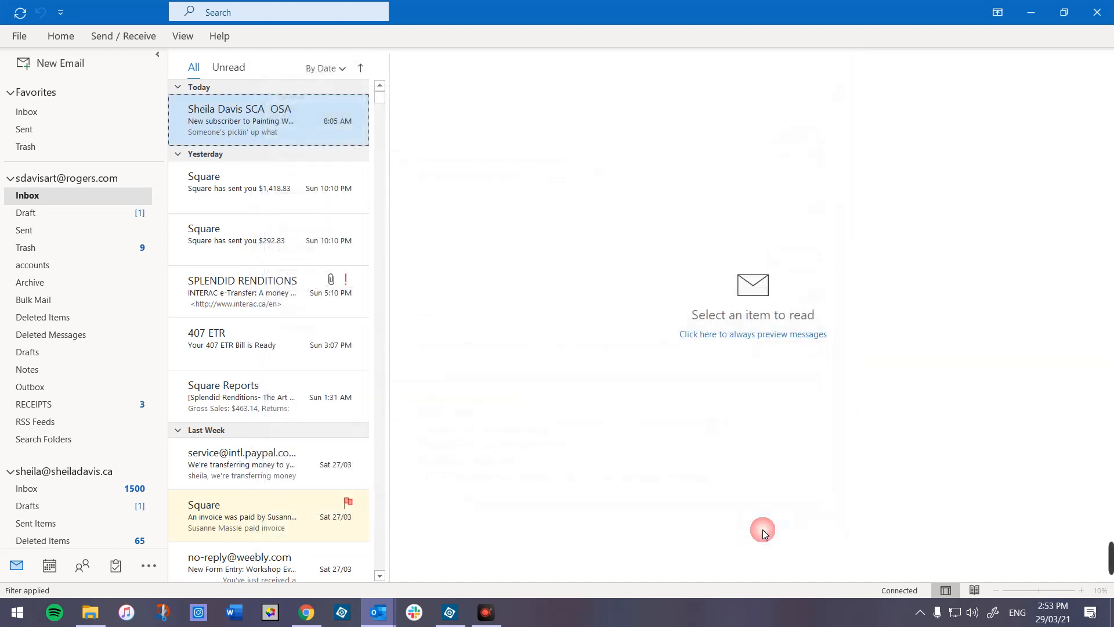
click(25, 62)
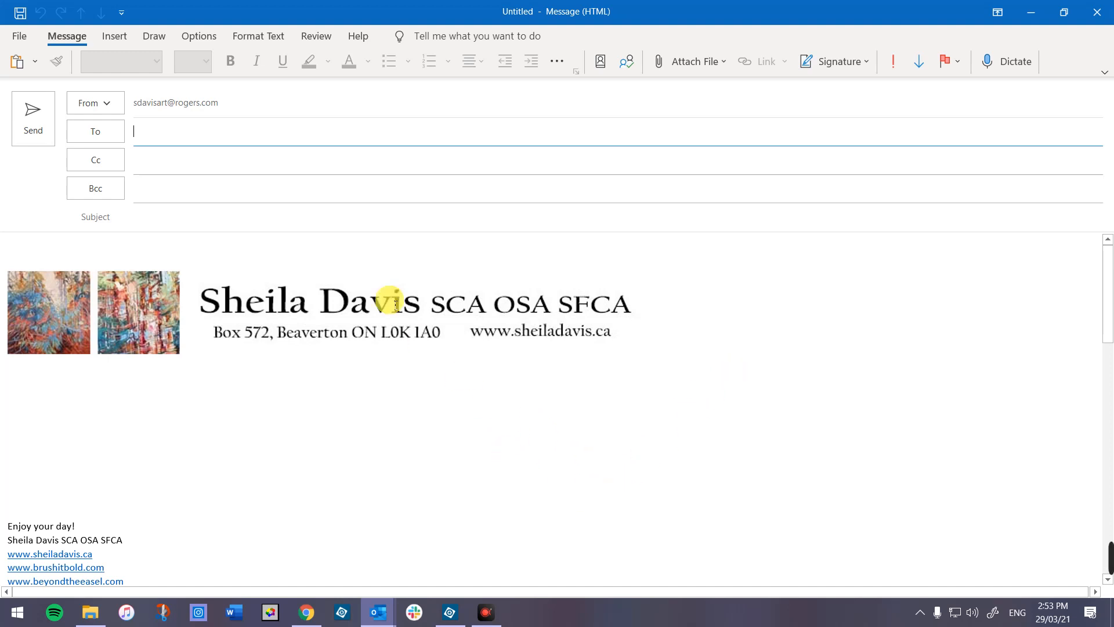
- Copy the stationery help page's web address from Chrome and return to the new Outlook message
click(306, 612)
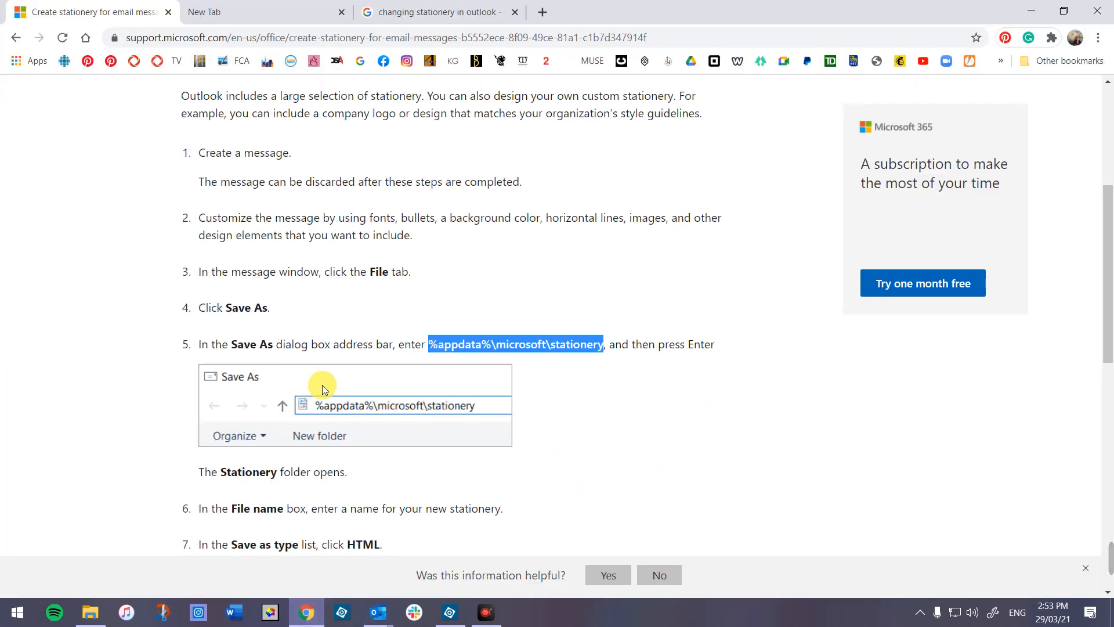
click(286, 39)
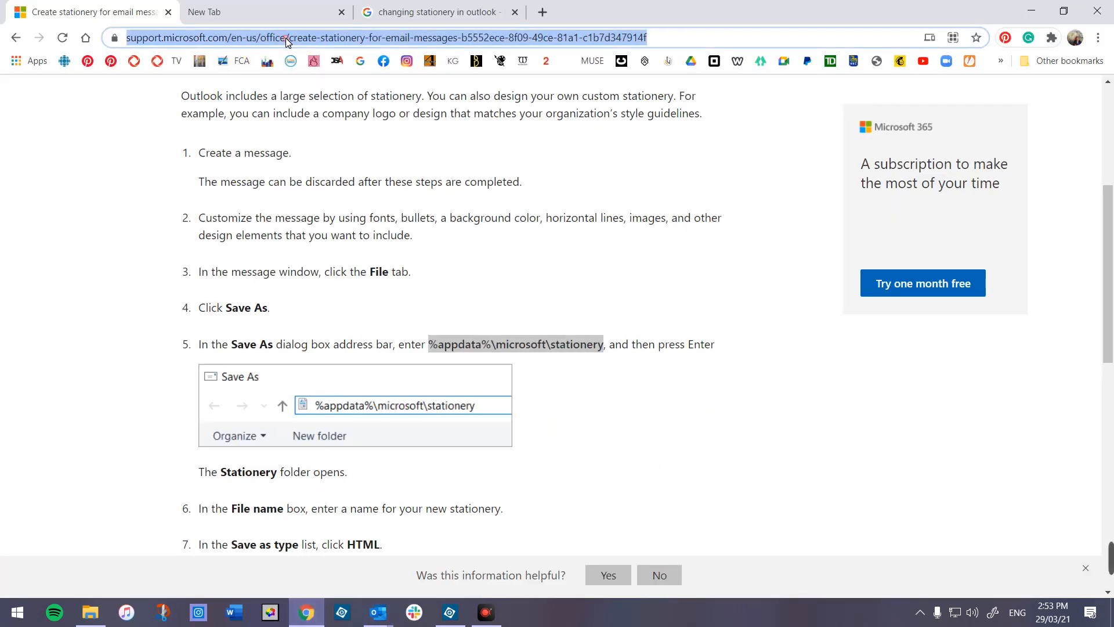
right_click(521, 37)
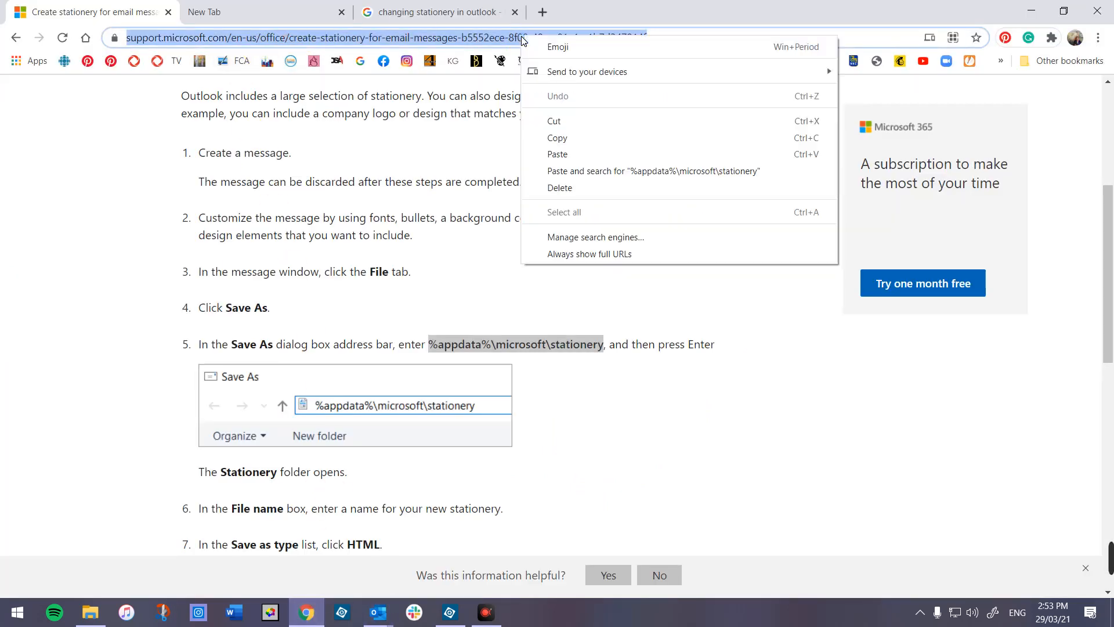
click(572, 140)
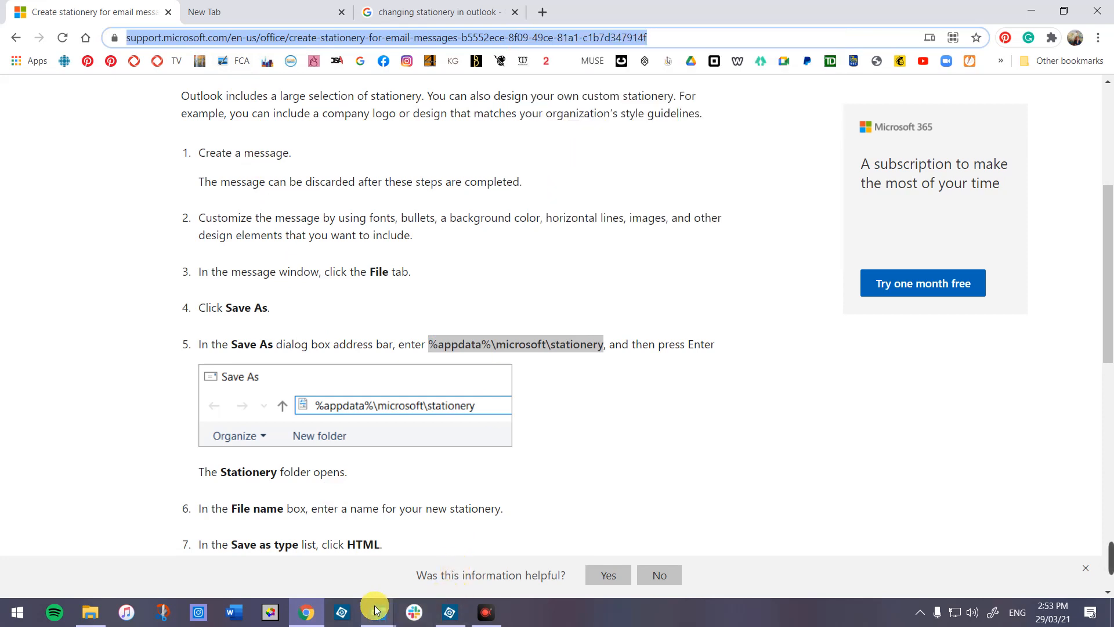
mouse_move(380, 620)
click(441, 584)
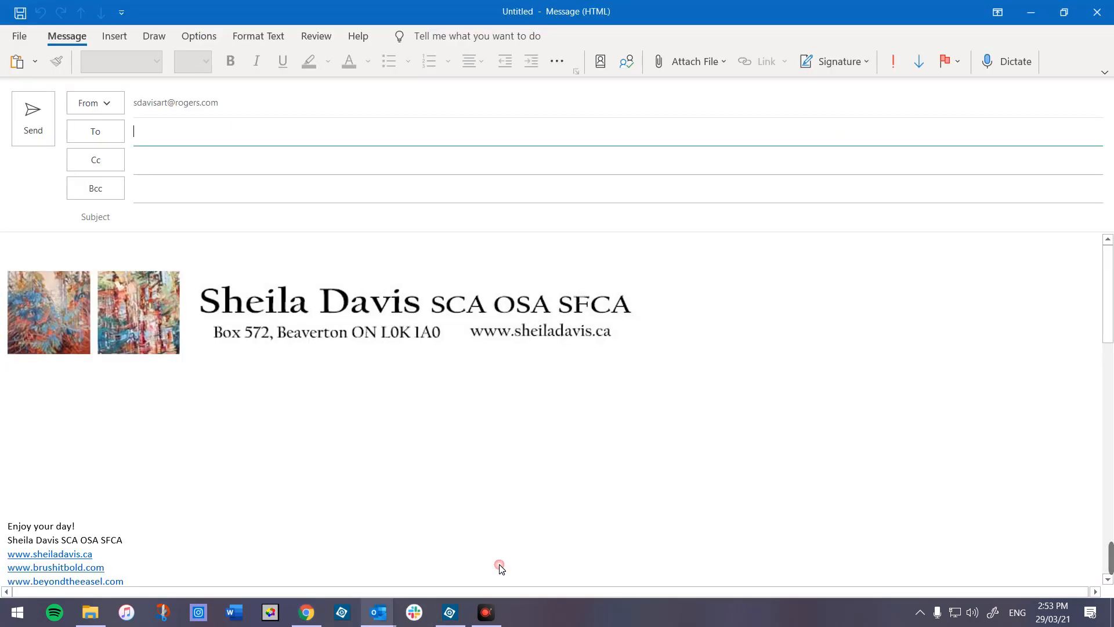
- Paste the copied help page address into the message body below the banner
click(68, 422)
right_click(83, 421)
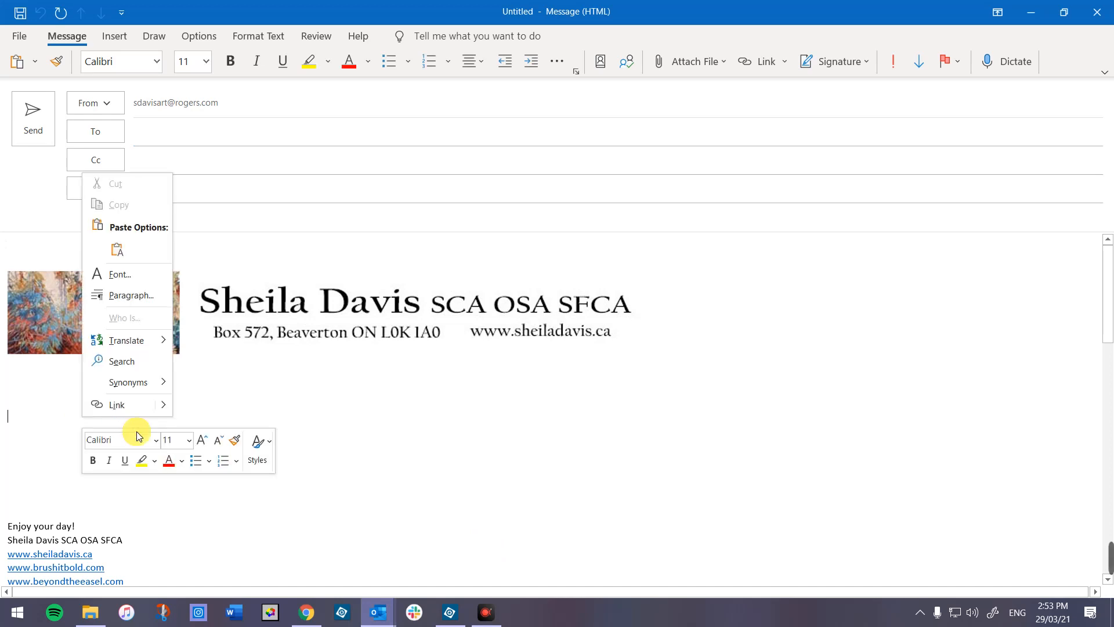
click(119, 251)
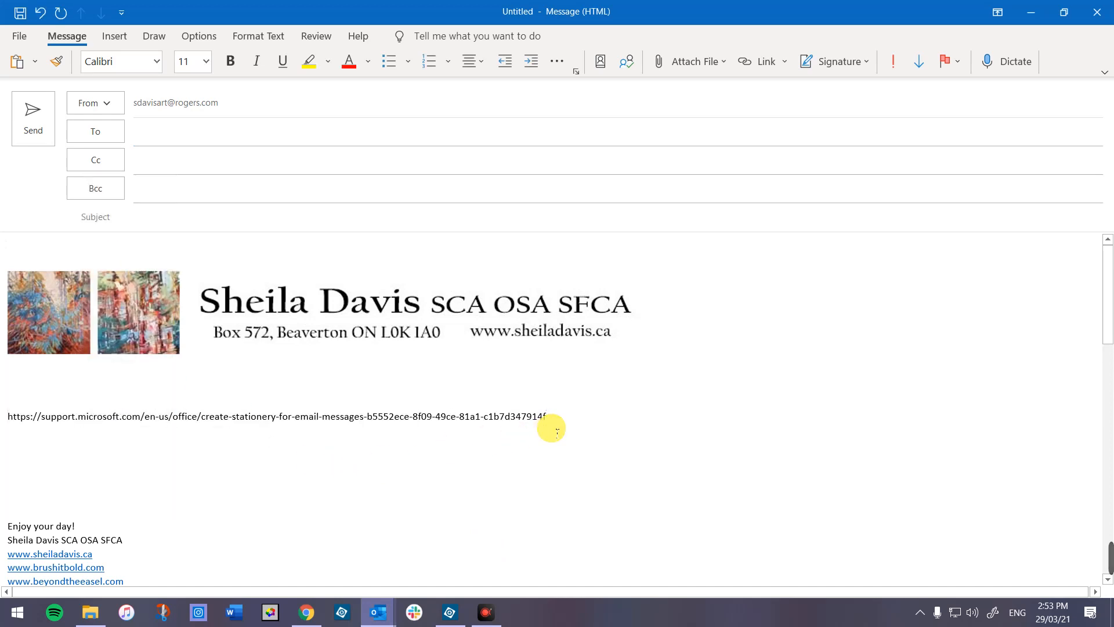
- Enlarge the pasted web address to 20 pt
drag(548, 418, 9, 425)
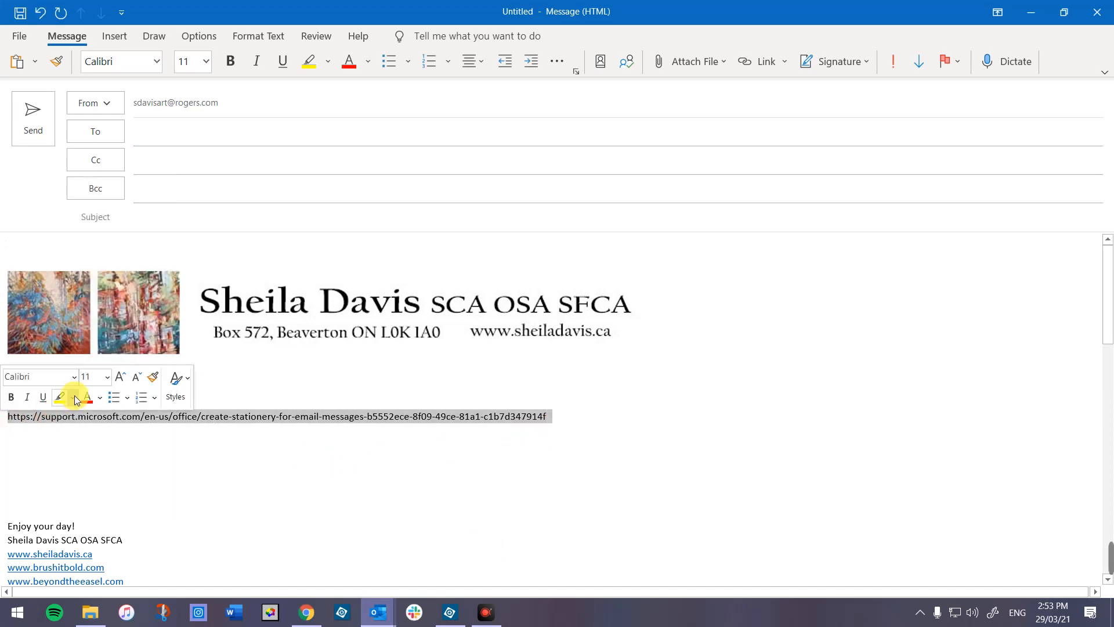
click(110, 379)
click(111, 378)
click(110, 378)
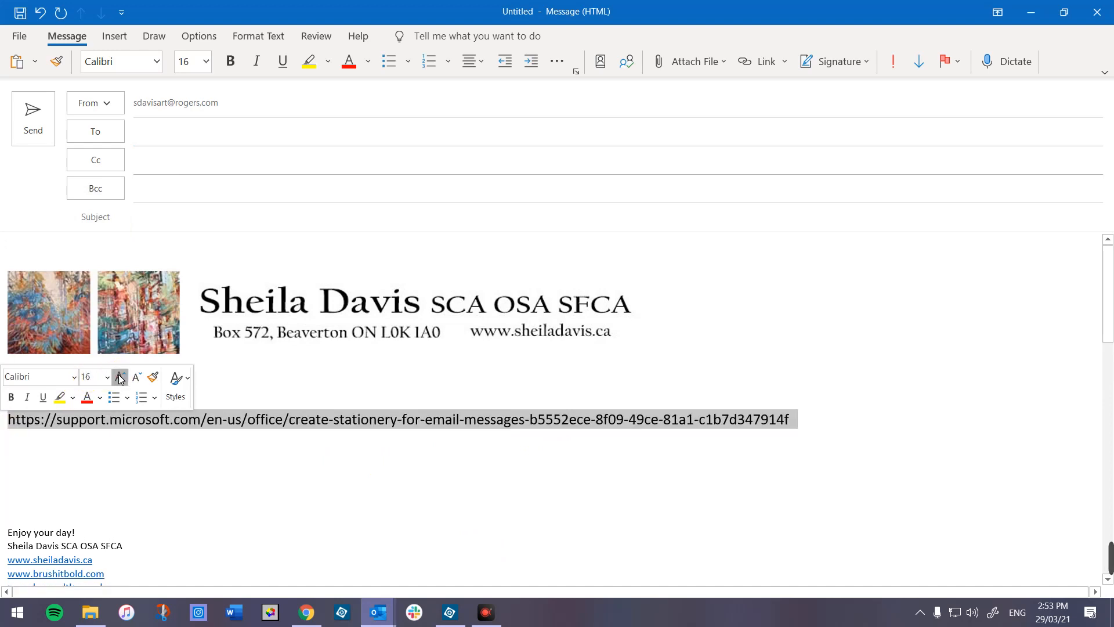
click(110, 378)
click(110, 379)
click(299, 509)
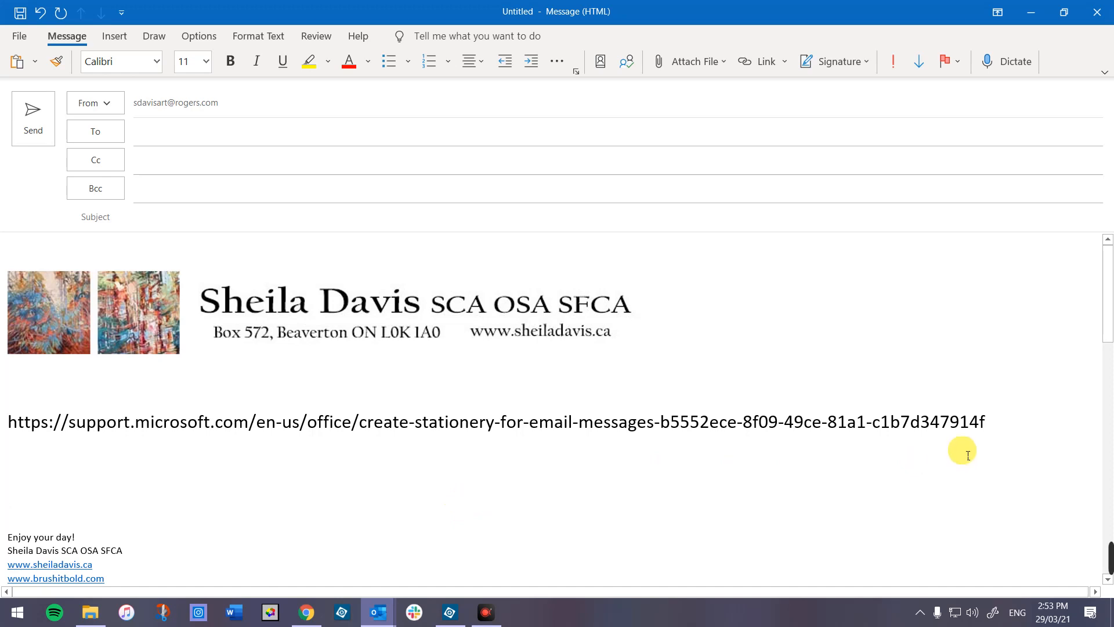
click(998, 421)
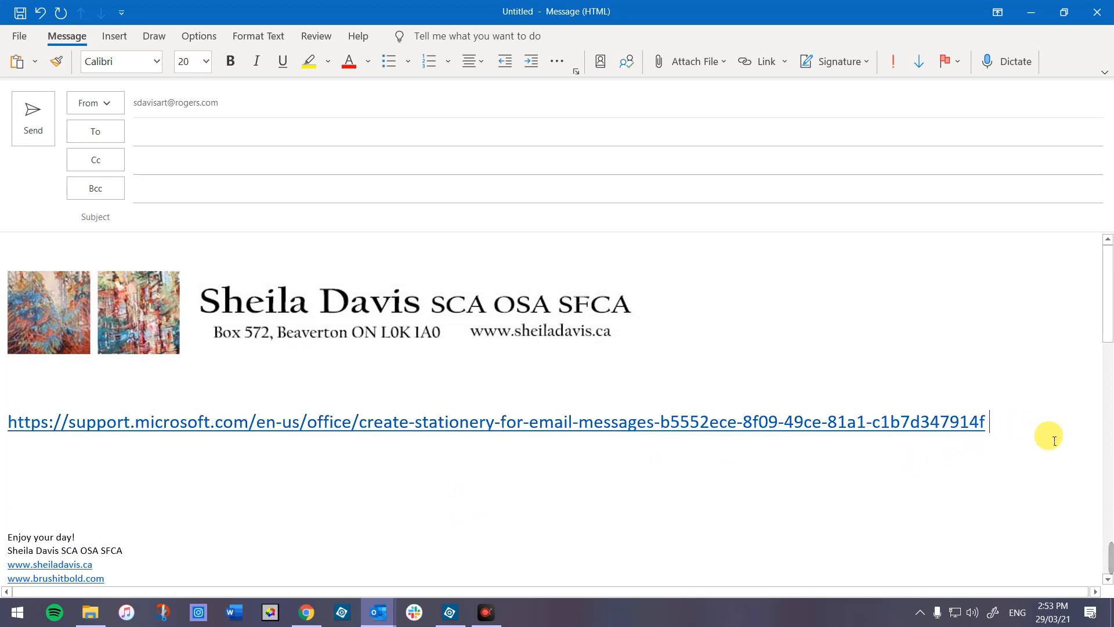